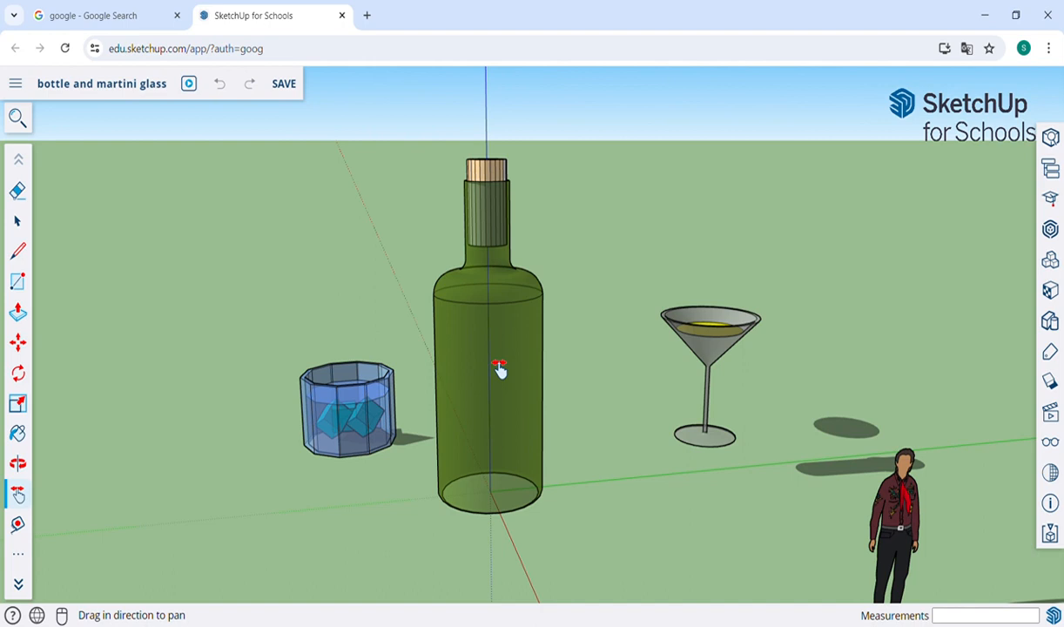
Step: Examine the bottle, the tumbler and the martini glass from several viewing angles
key("o")
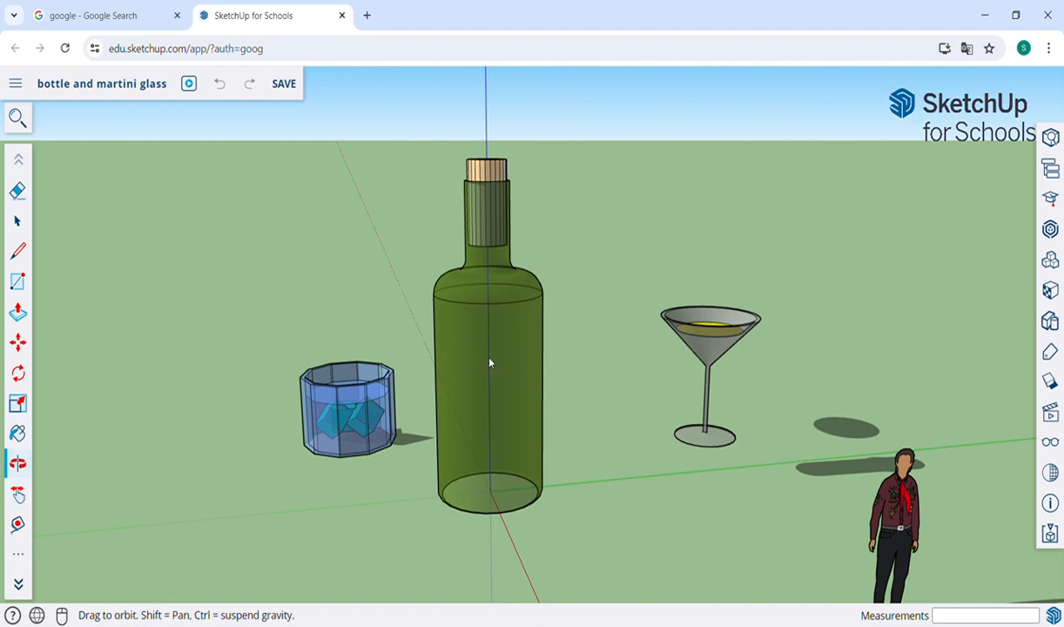
left_click_drag(689, 433, 817, 499)
key("h")
left_click_drag(623, 424, 433, 453)
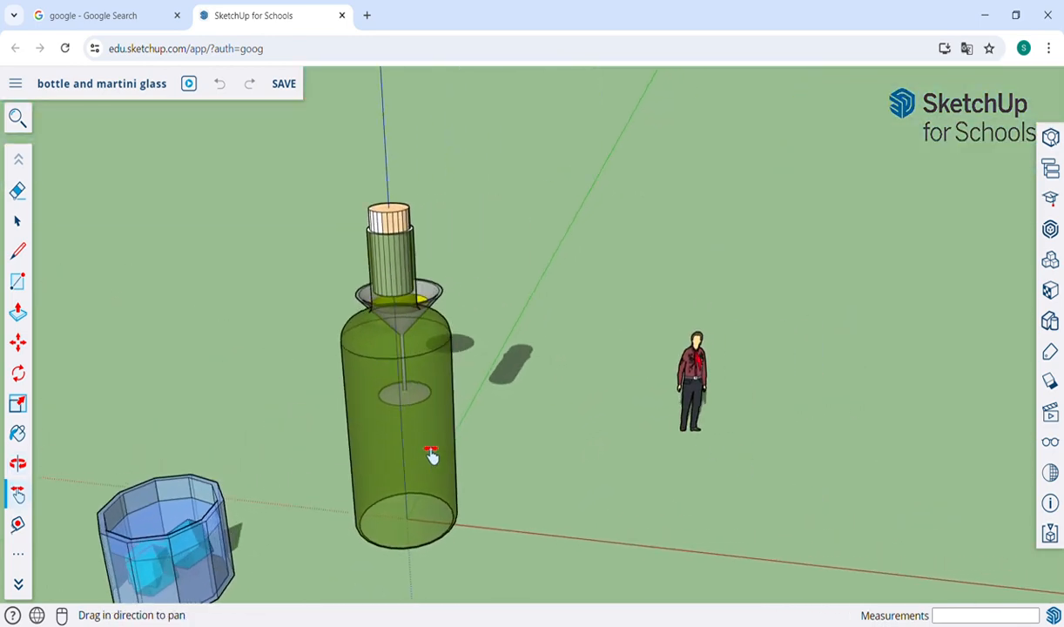
key("o")
left_click_drag(513, 467, 575, 477)
key("h")
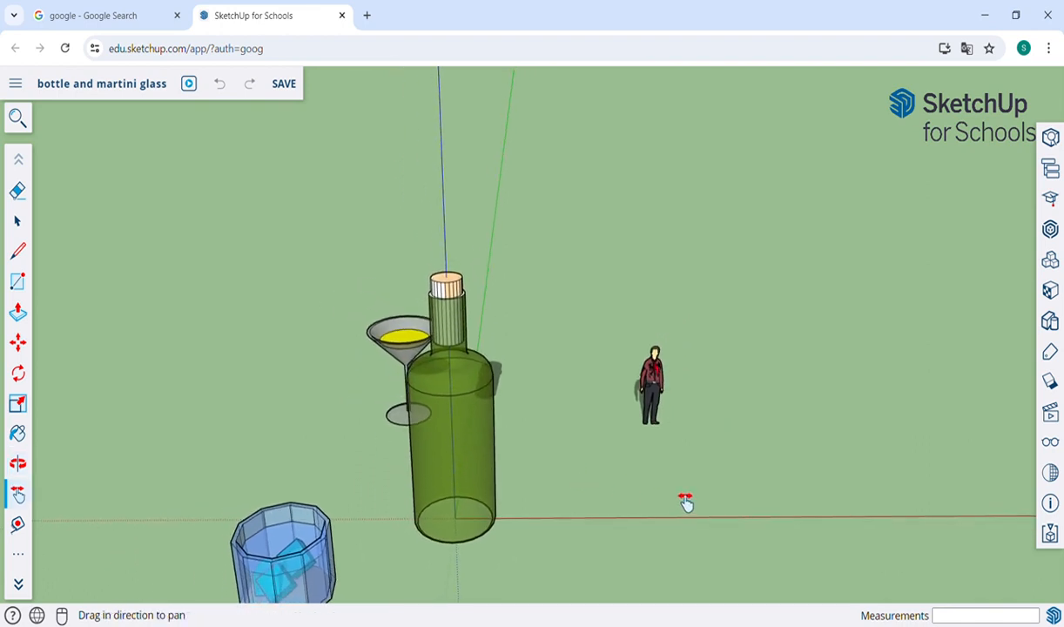
left_click_drag(684, 501, 475, 454)
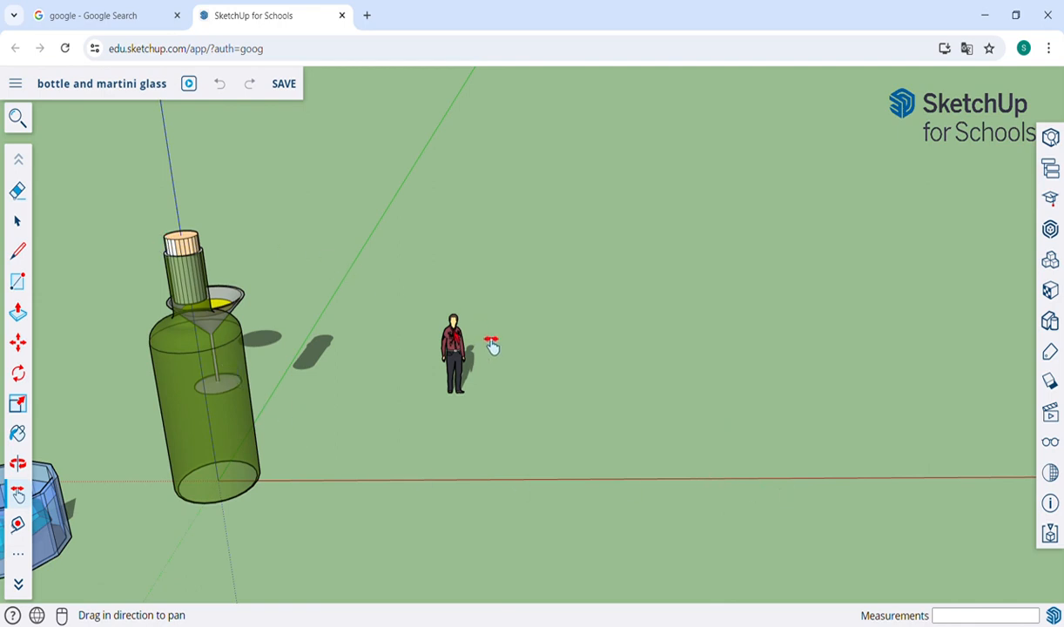
Step: Move the human figure about 12' 7" so that it stands close beside the green bottle
left_click(18, 221)
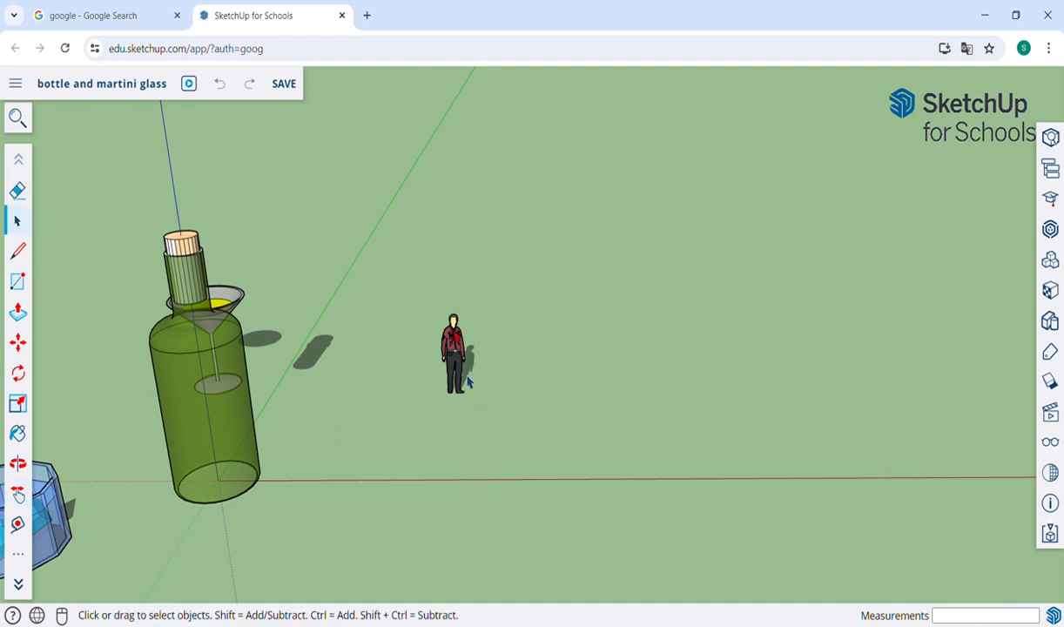
left_click(462, 380)
key("m")
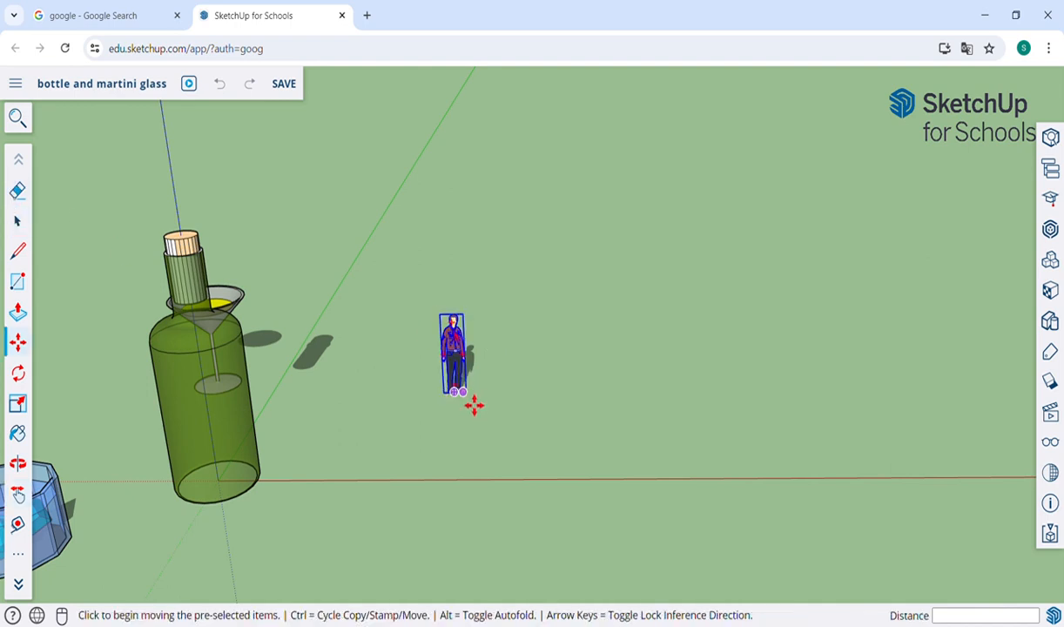
left_click(474, 405)
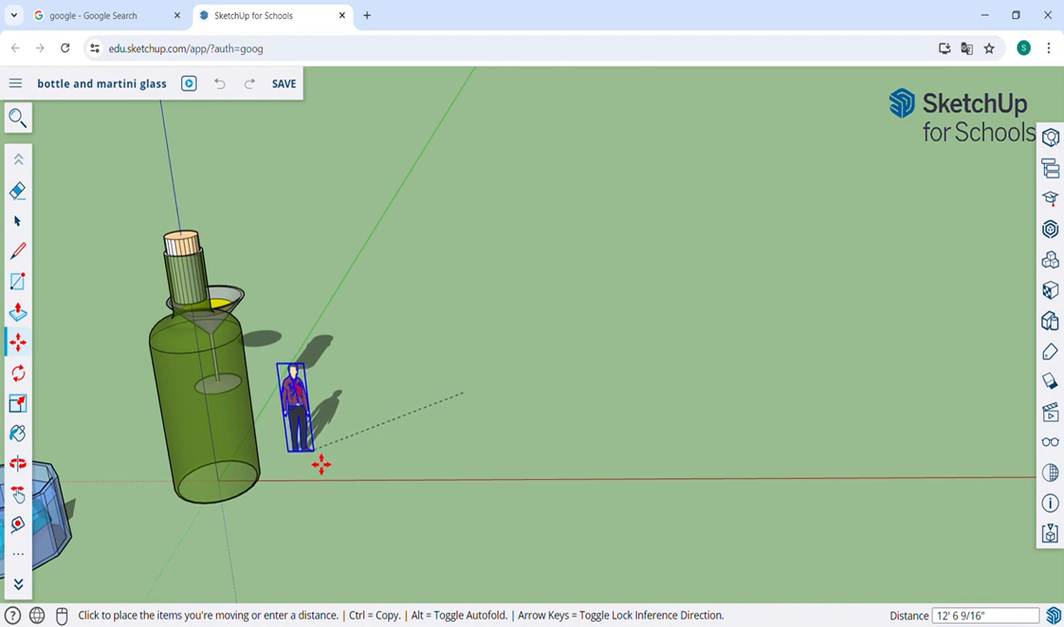
left_click(321, 465)
left_click(17, 221)
left_click(443, 374)
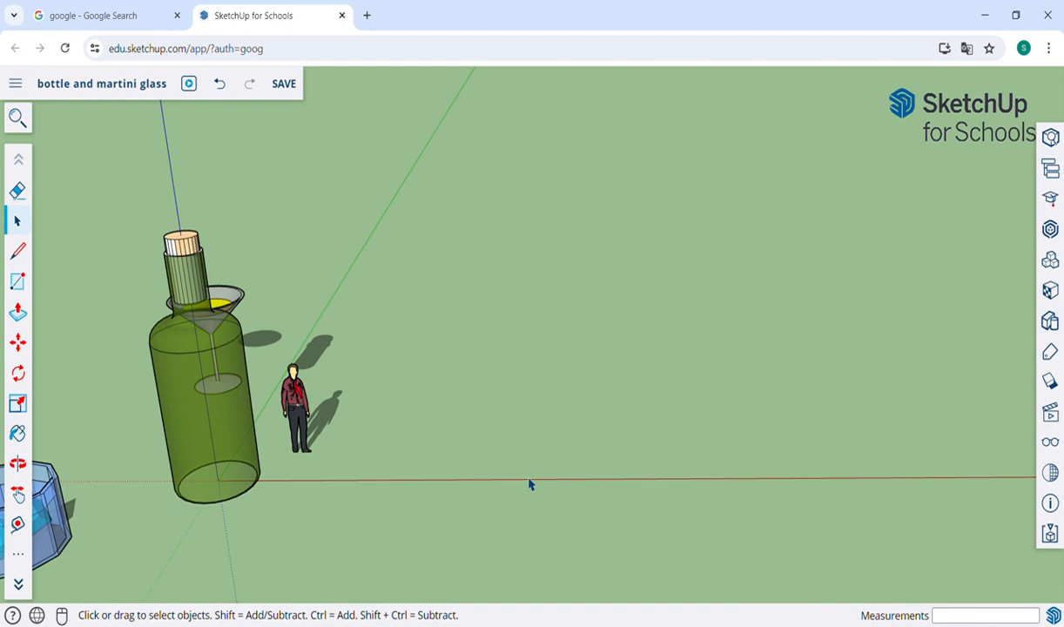
Step: Try drawing a circle on the ground beside the figure and extruding it about 11' 2" into a cylinder, and undo both
key("c")
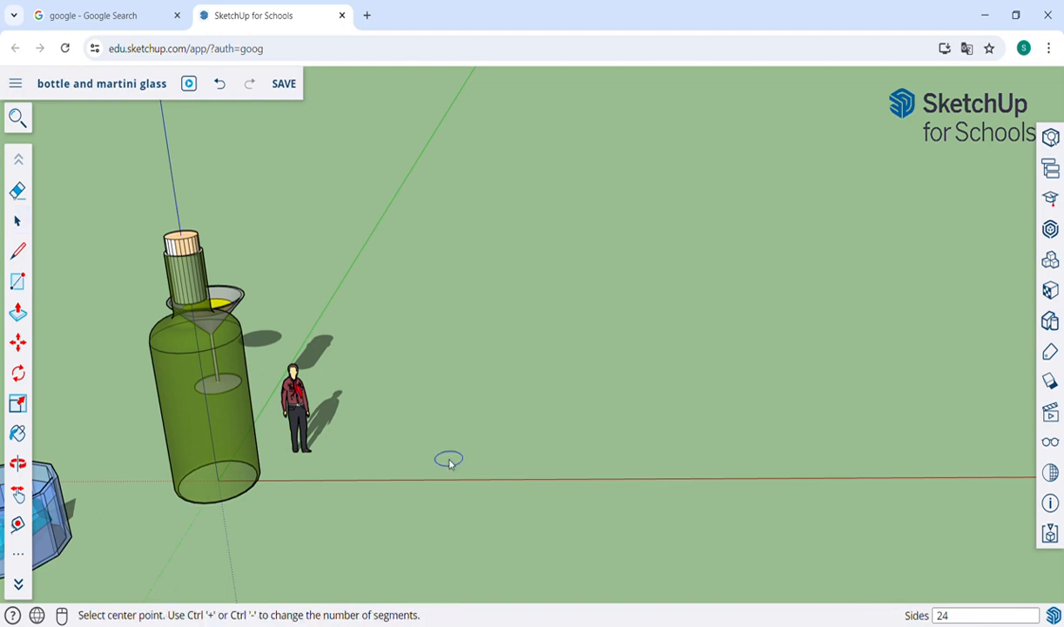
left_click(451, 399)
left_click(499, 418)
key("p")
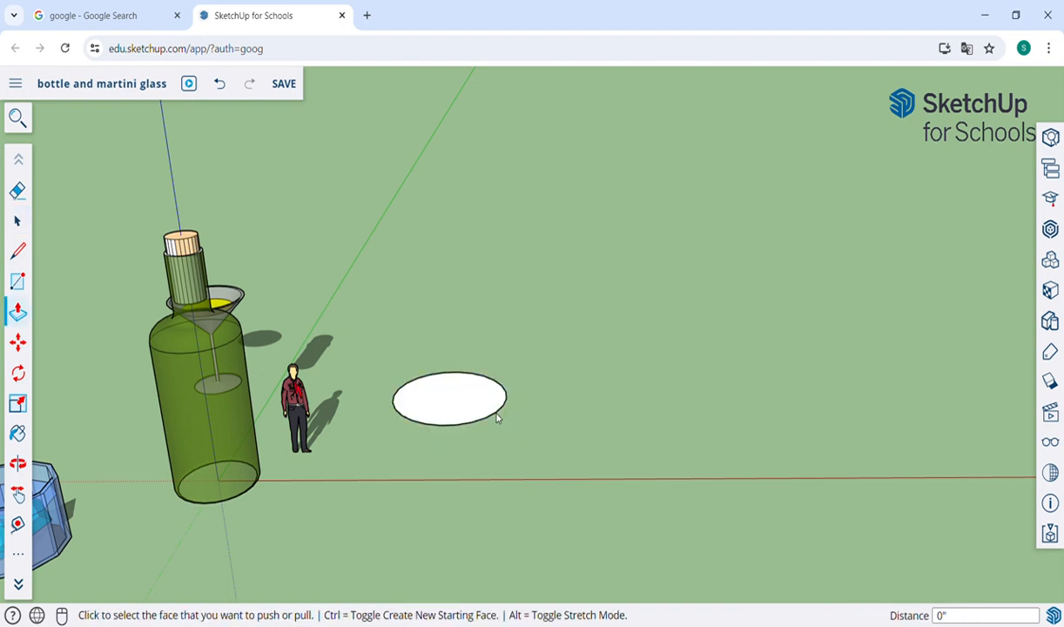
left_click(498, 418)
left_click(454, 240)
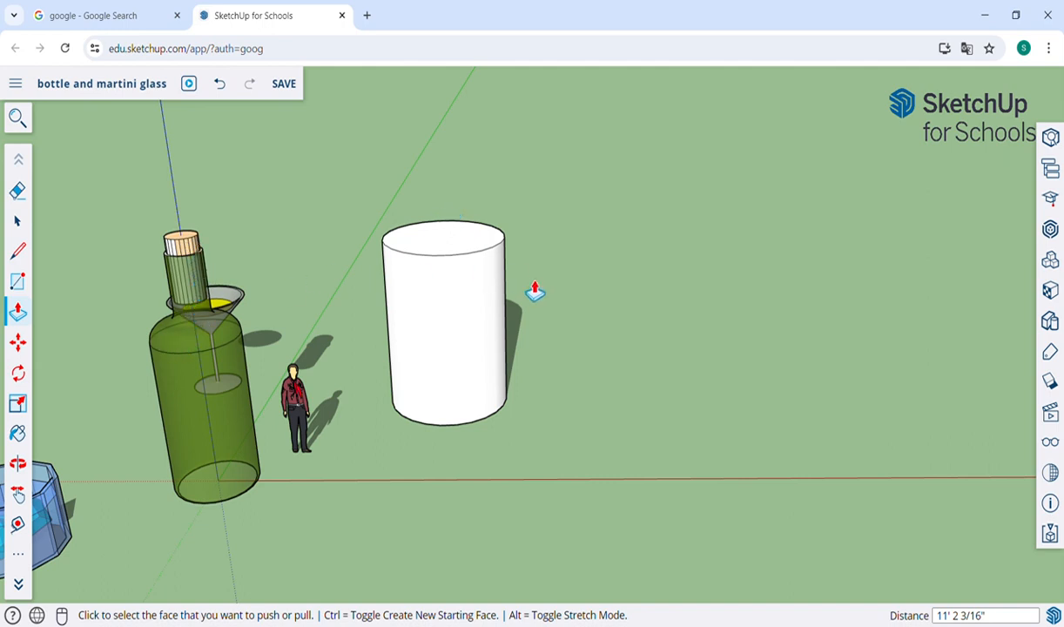
key("ctrl+z")
key("ctrl+z")
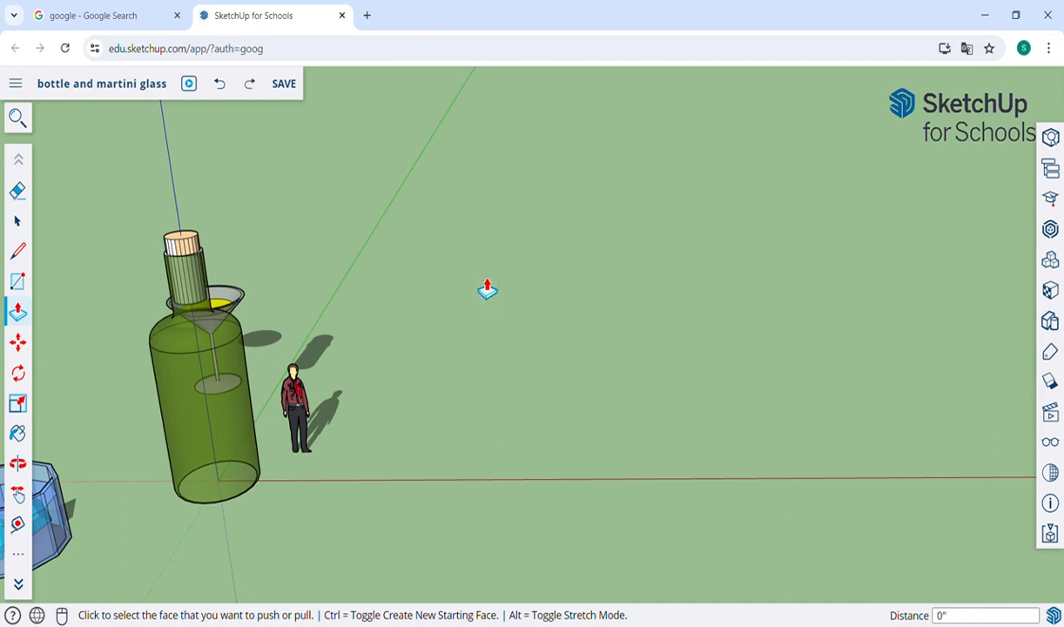
Step: Try drawing an upright rectangle about 8' 11" by 4' 1" beside the figure, inspect its placement and undo it
middle_click_drag(488, 289, 485, 260)
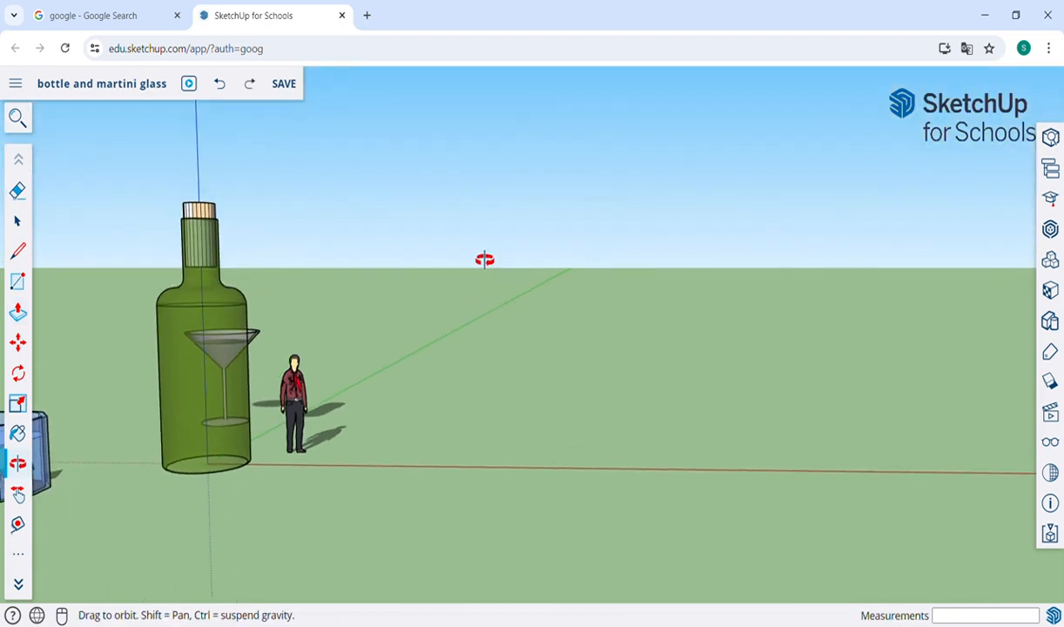
left_click_drag(485, 260, 485, 258)
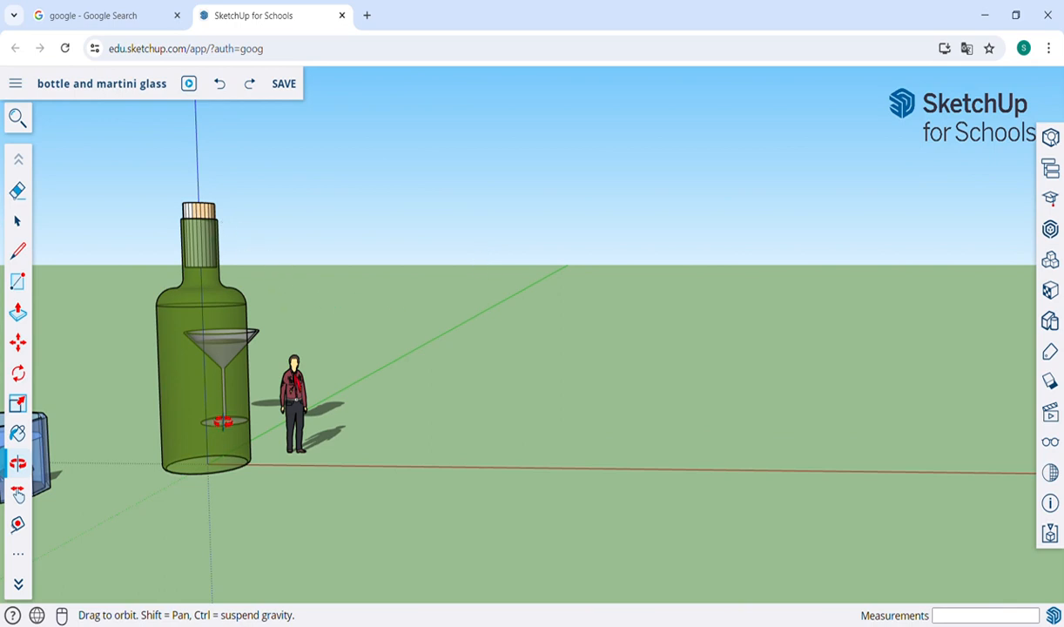
key("r")
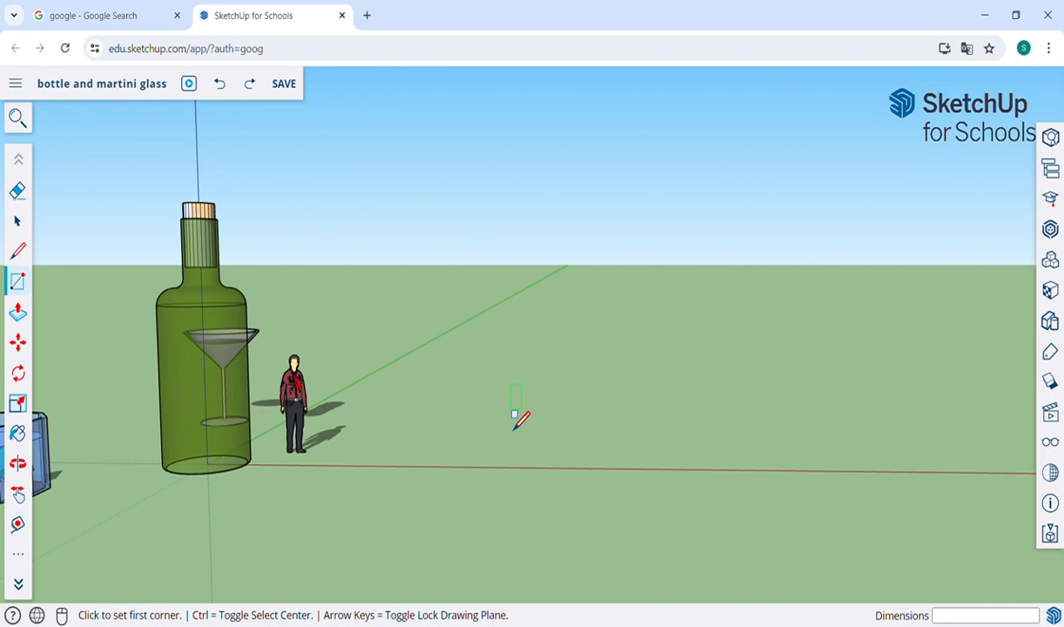
left_click(400, 447)
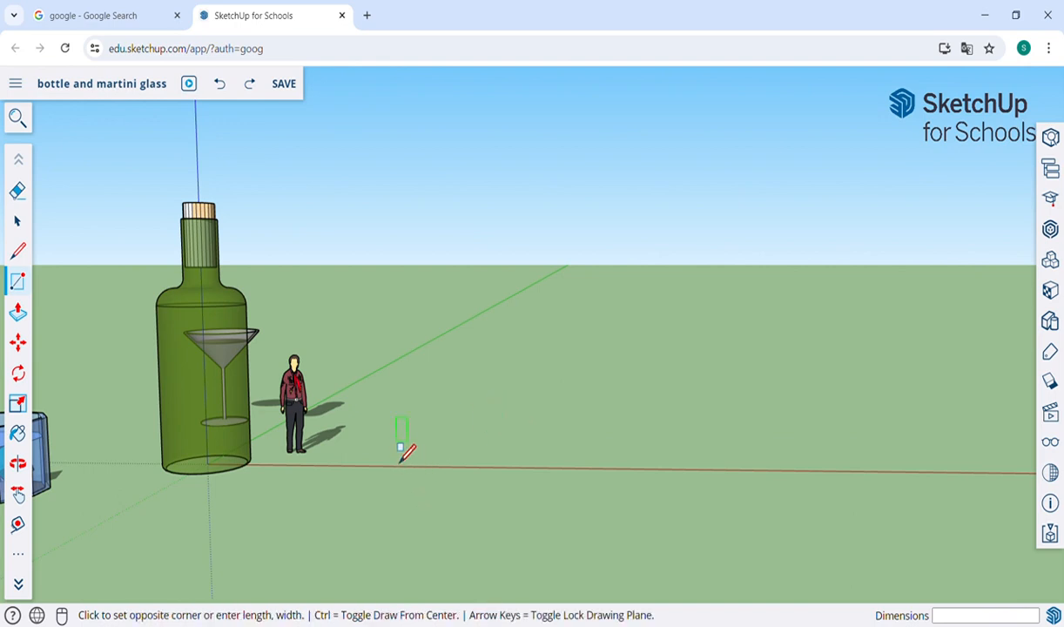
left_click(546, 368)
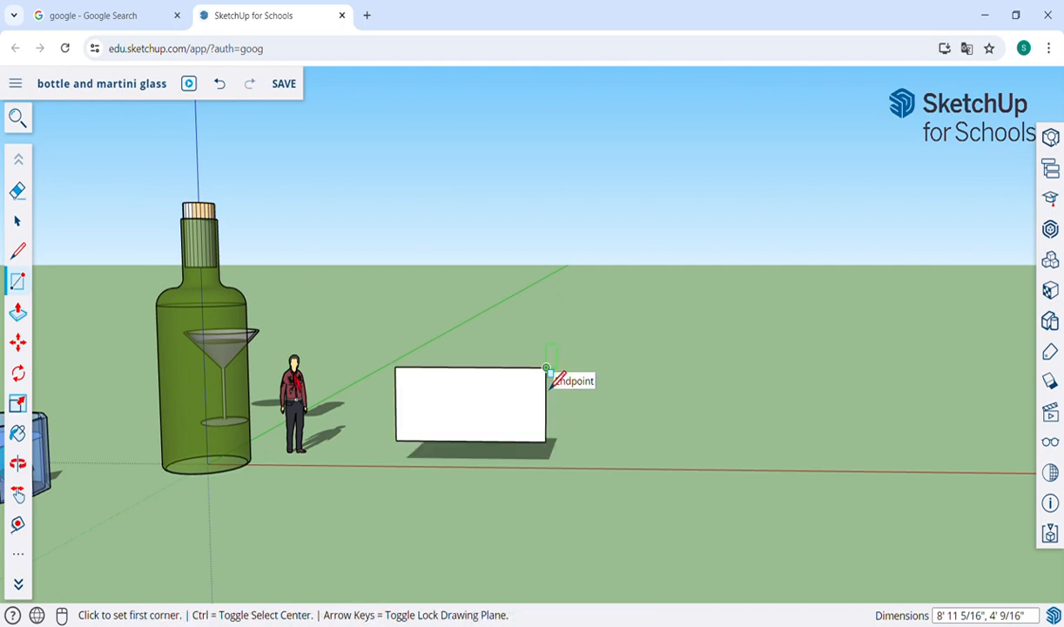
key("o")
left_click_drag(563, 385, 331, 373)
scroll(330, 370, "up", 3)
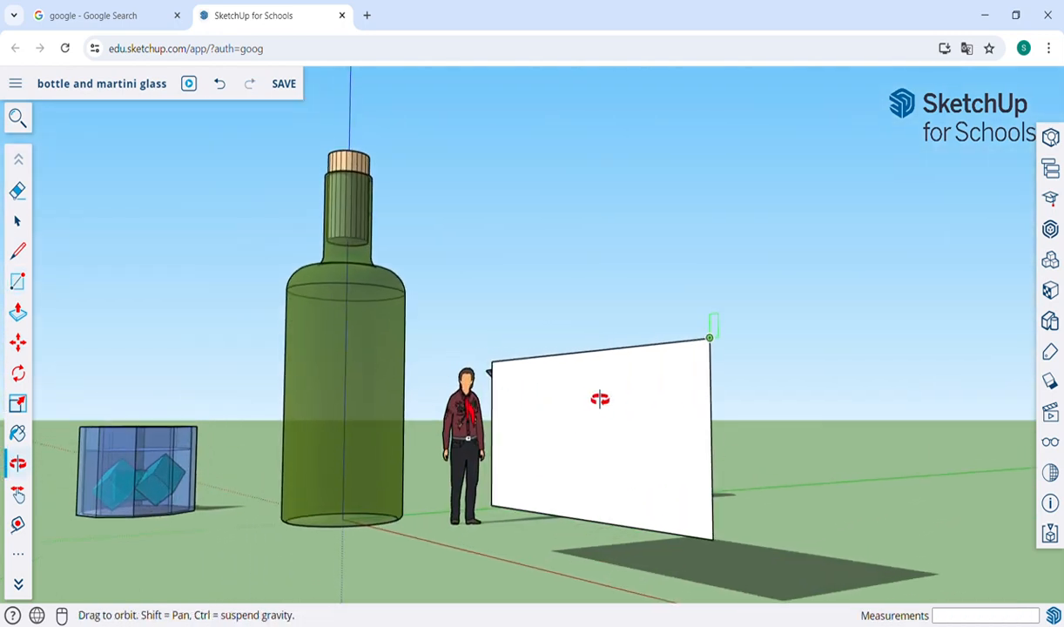
left_click_drag(600, 399, 654, 392)
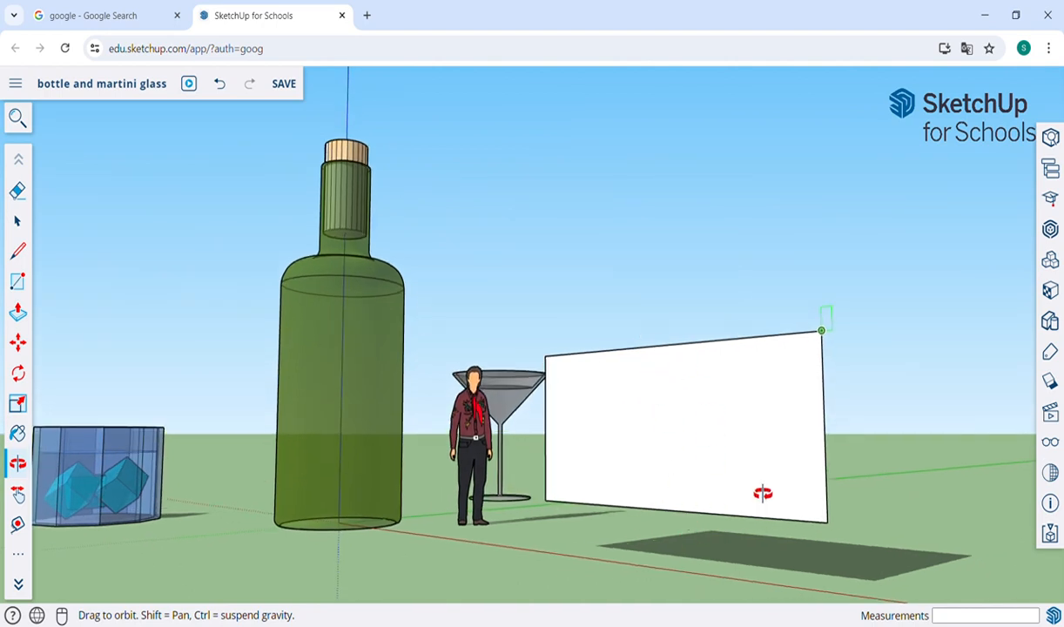
key("ctrl+z")
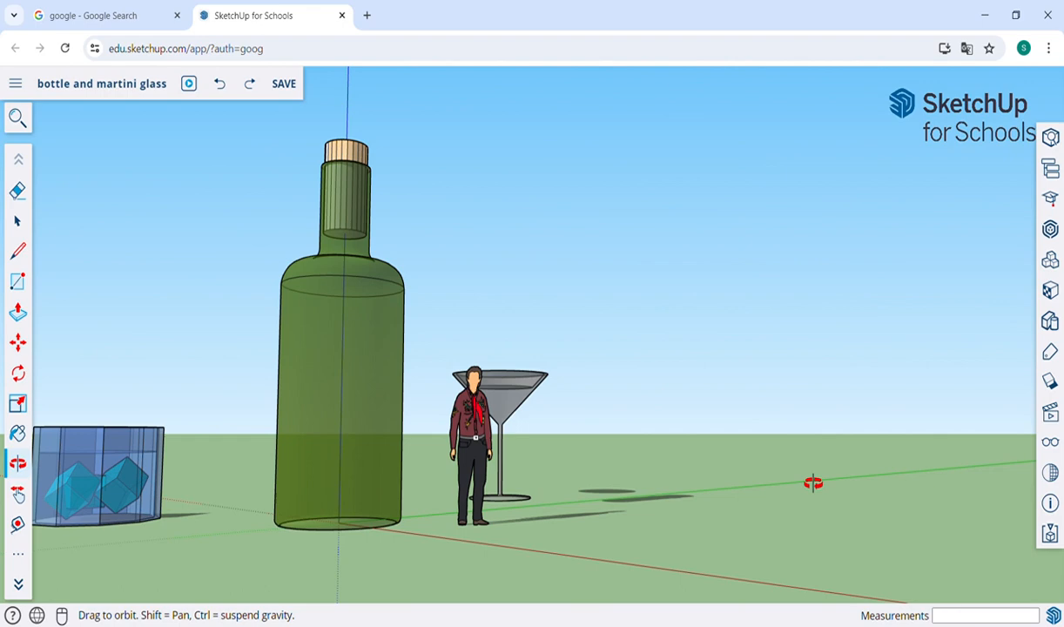
Step: Turn off shadows for the model
left_click_drag(812, 483, 982, 492)
left_click(1050, 442)
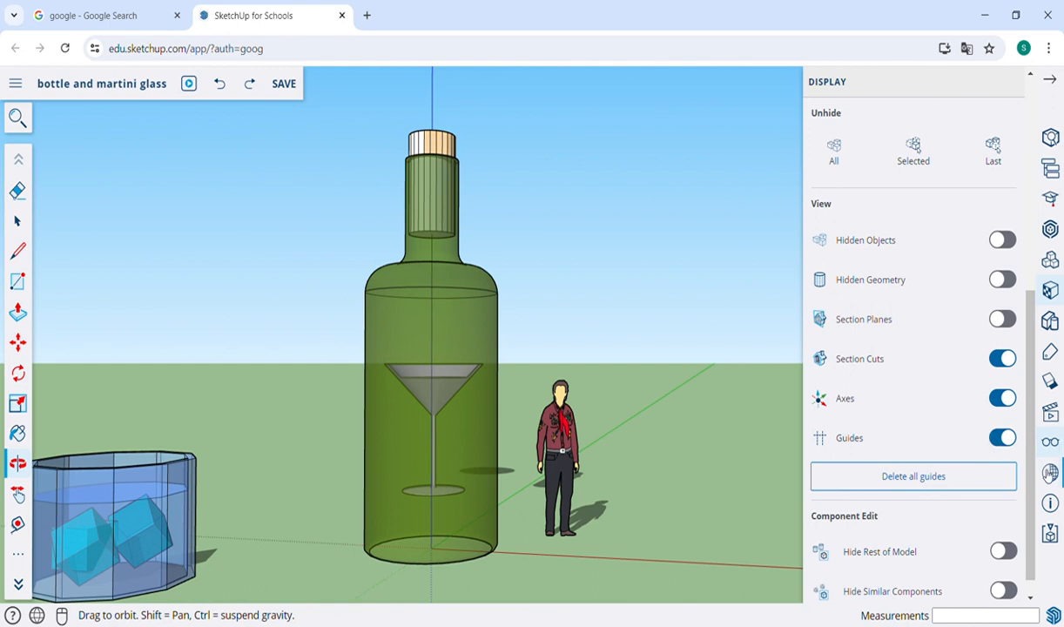
left_click(1051, 381)
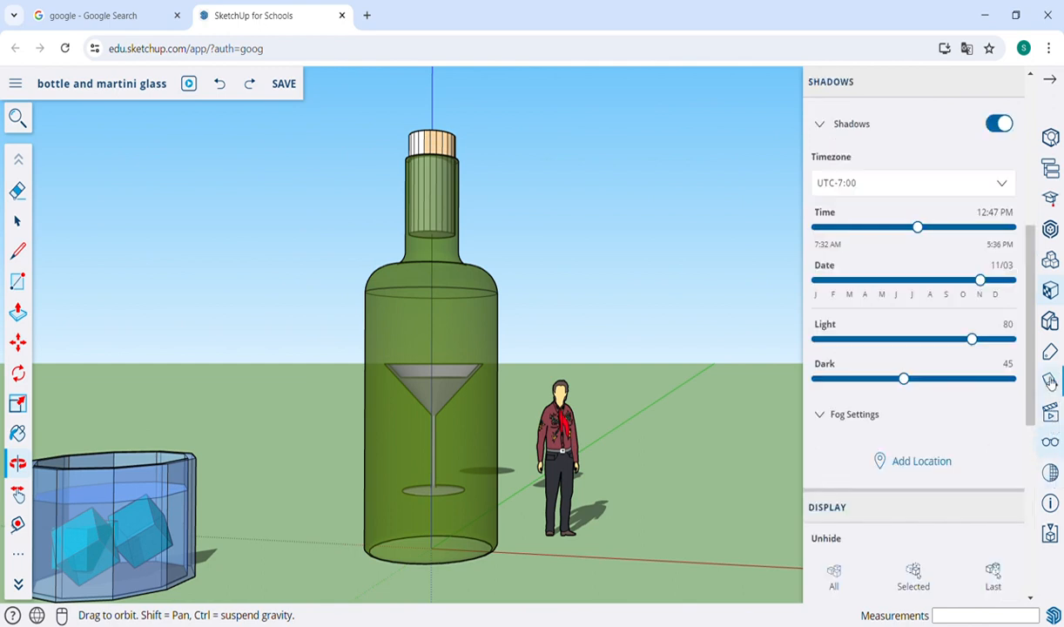
left_click(1000, 124)
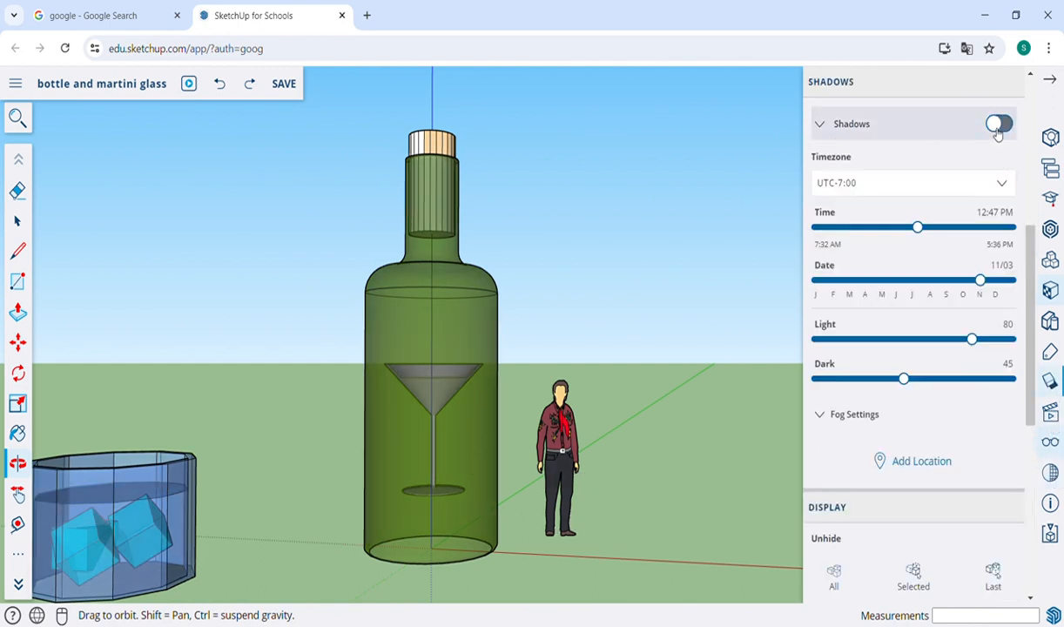
Step: Draw a tall upright rectangle about 8' 4" wide by 14' 8" high beside the figure, parallel to the red axis
key("h")
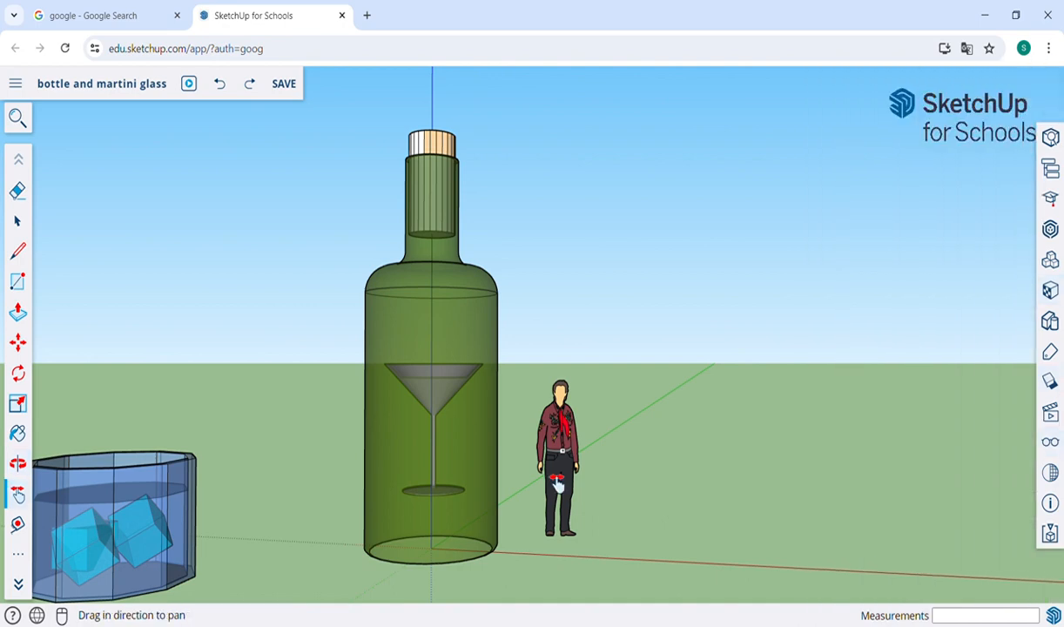
left_click_drag(629, 468, 525, 448)
scroll(457, 468, "down", 3)
key("o")
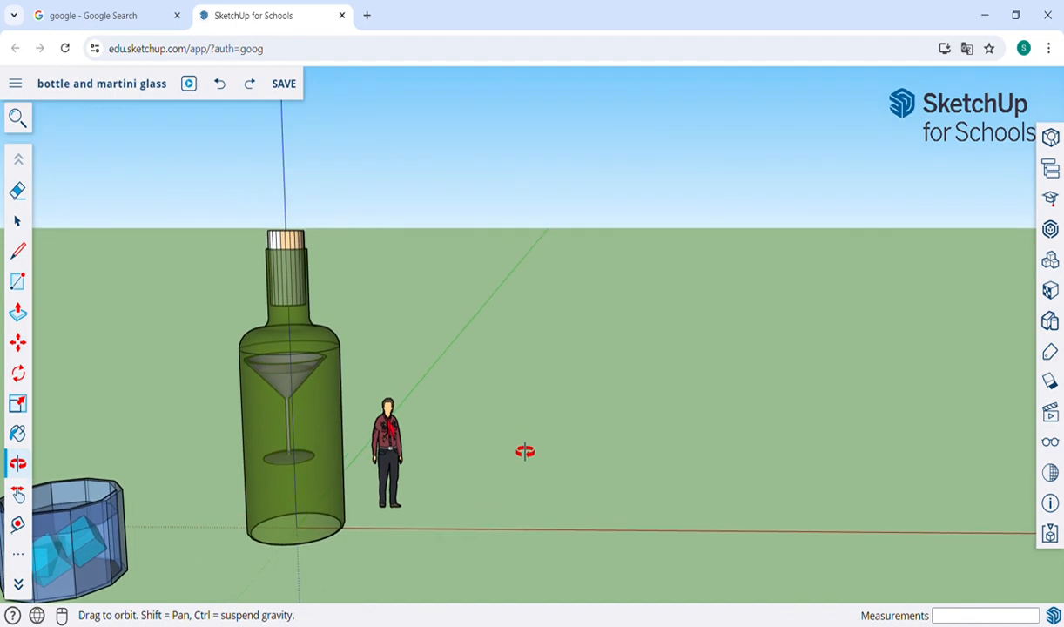
key("r")
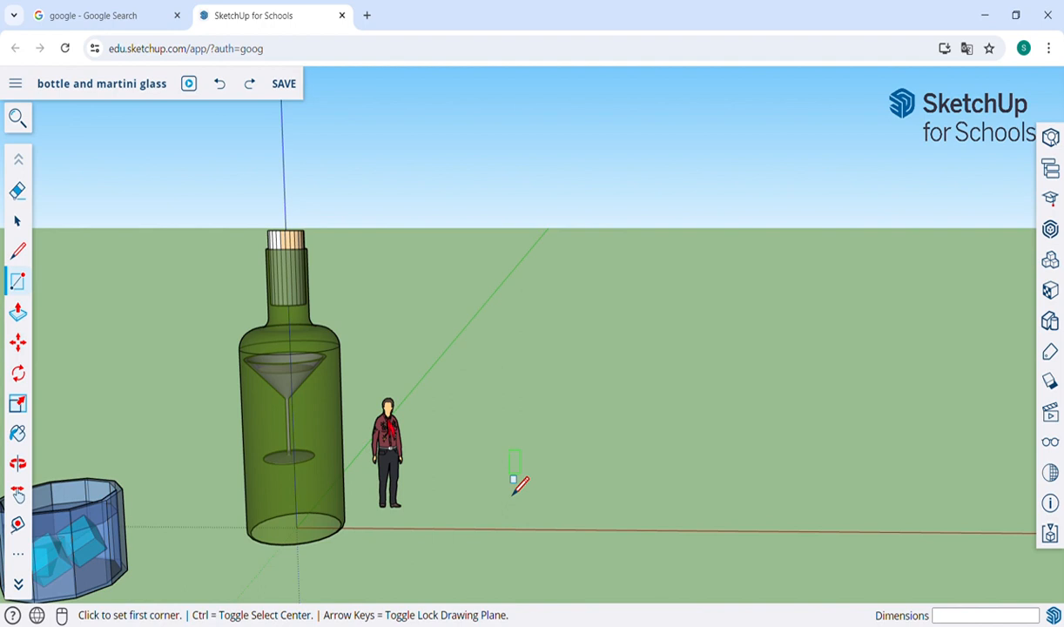
key("Down")
key("Up")
key("Right")
left_click(528, 513)
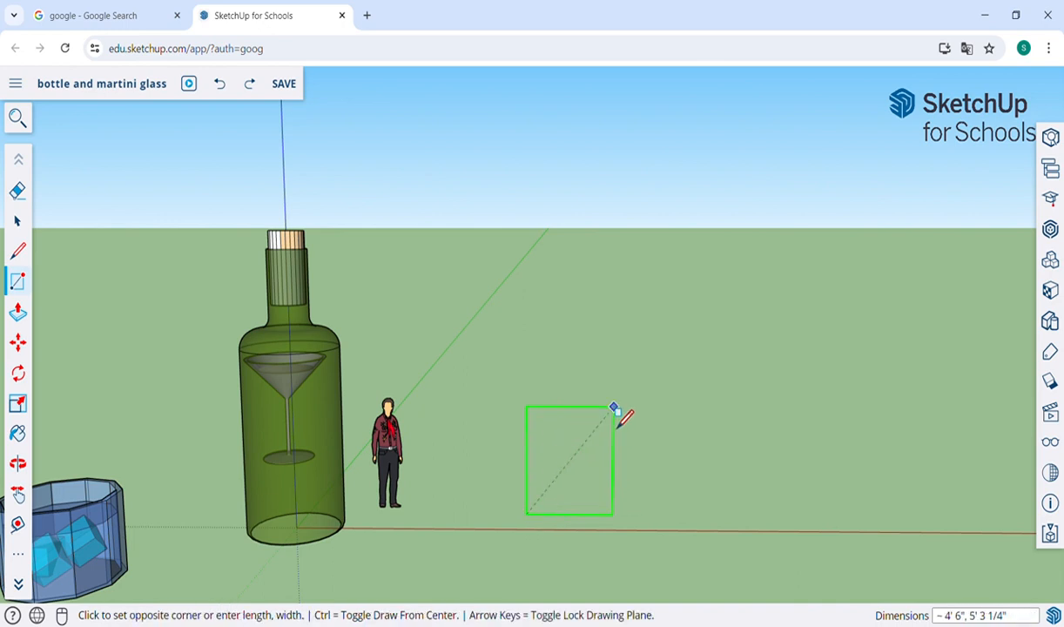
left_click(692, 211)
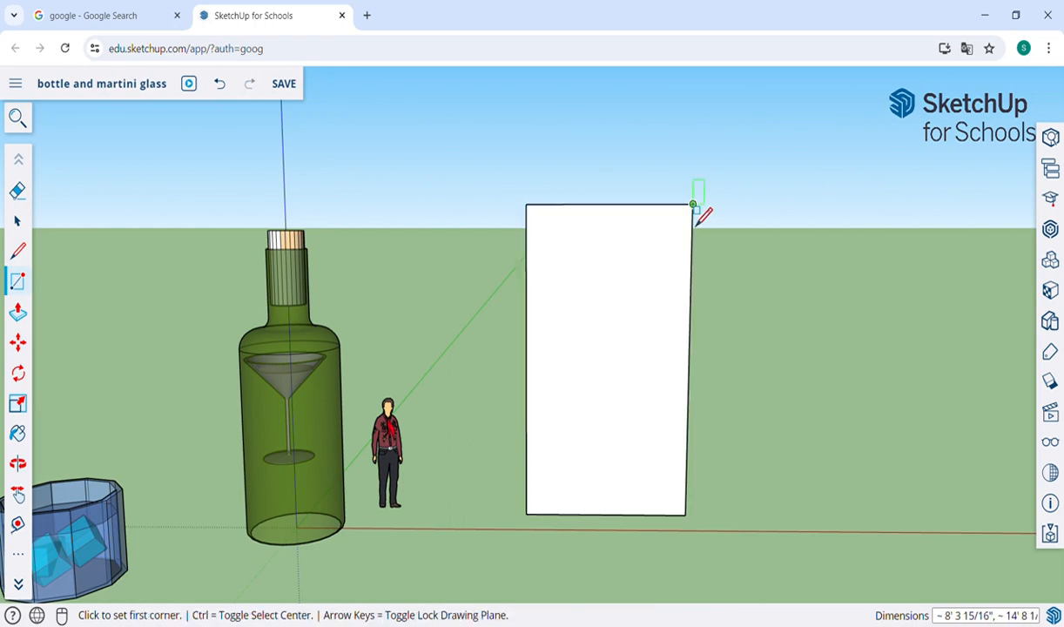
Step: Examine the upright rectangle's placement relative to the bottle and the figure from several angles
key("o")
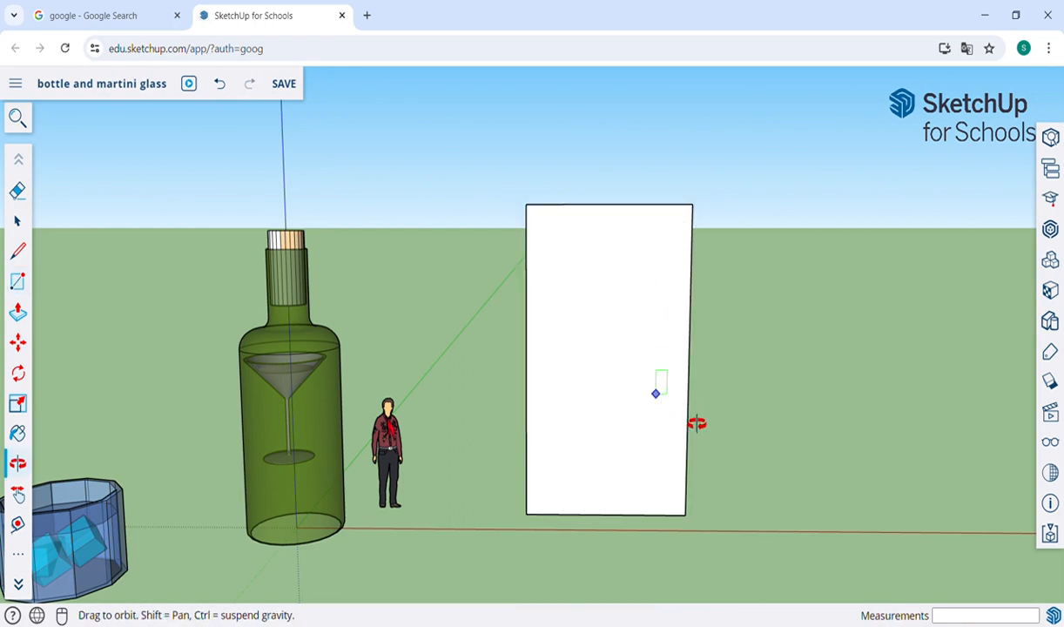
left_click_drag(696, 423, 724, 427)
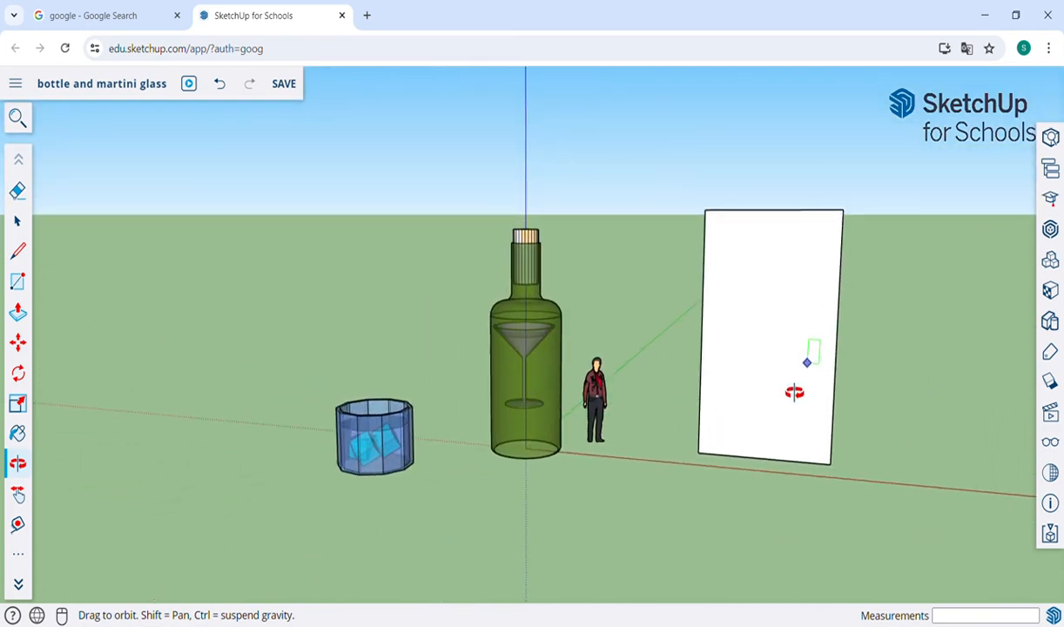
scroll(788, 389, "up", 2)
key("h")
left_click_drag(788, 391, 728, 430)
scroll(642, 440, "up", 3)
key("o")
key("h")
left_click_drag(712, 375, 675, 352)
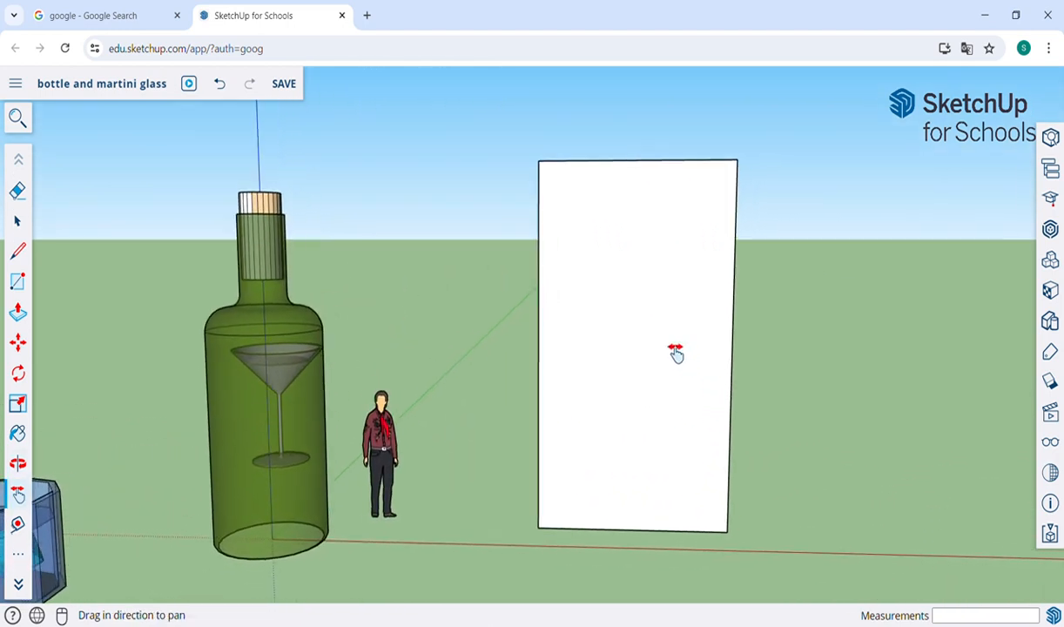
scroll(668, 352, "up", 3)
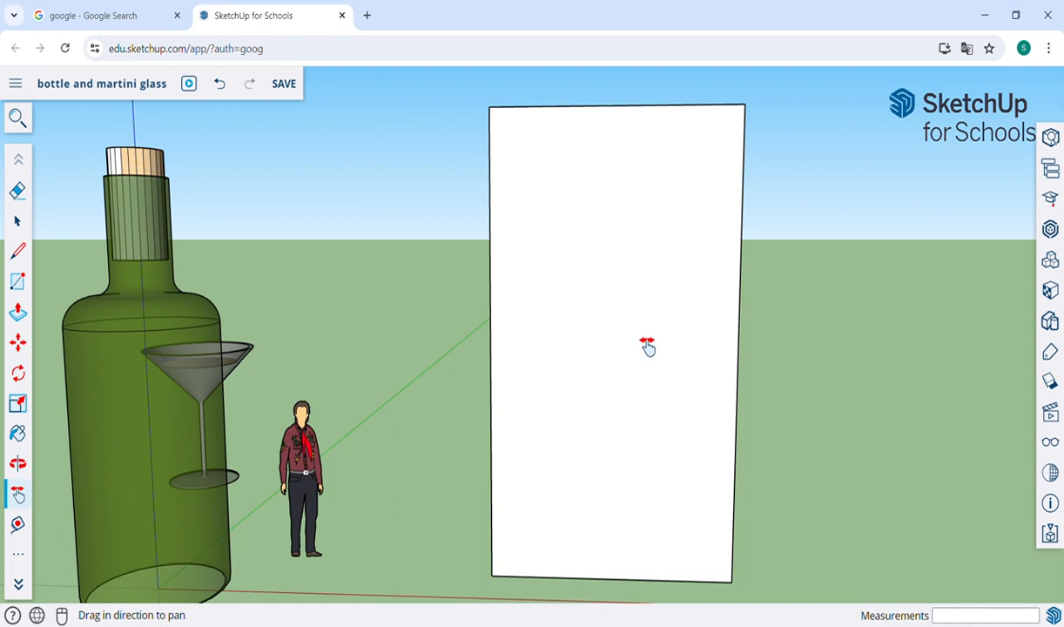
Step: Try a profile line with a neck about 3' long, a sloped shoulder and a body about 9' 8" down to the rectangle's bottom edge; undo it
key("l")
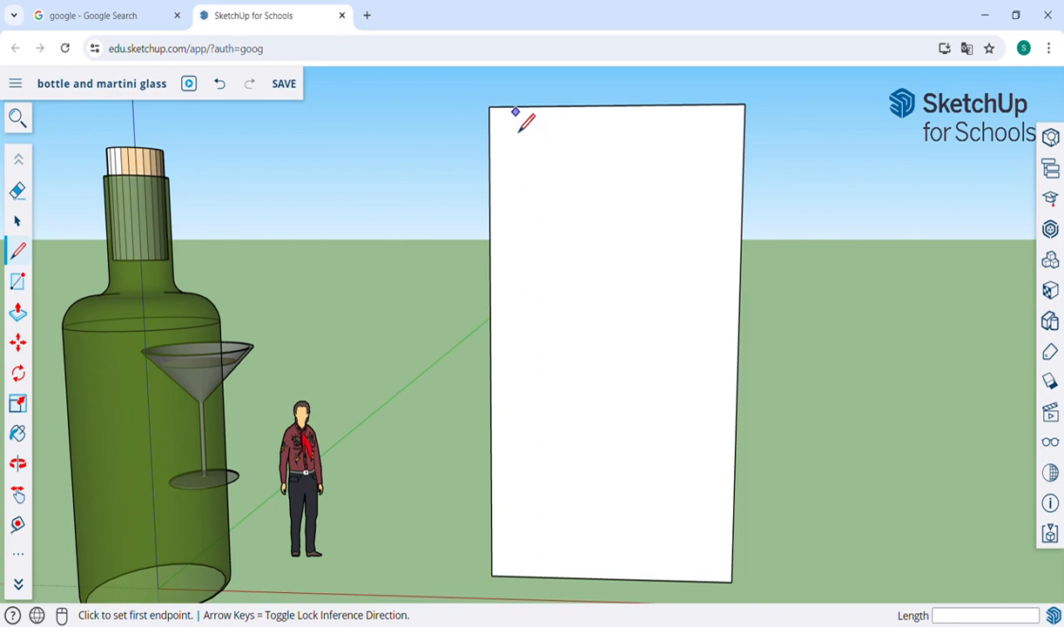
left_click(514, 106)
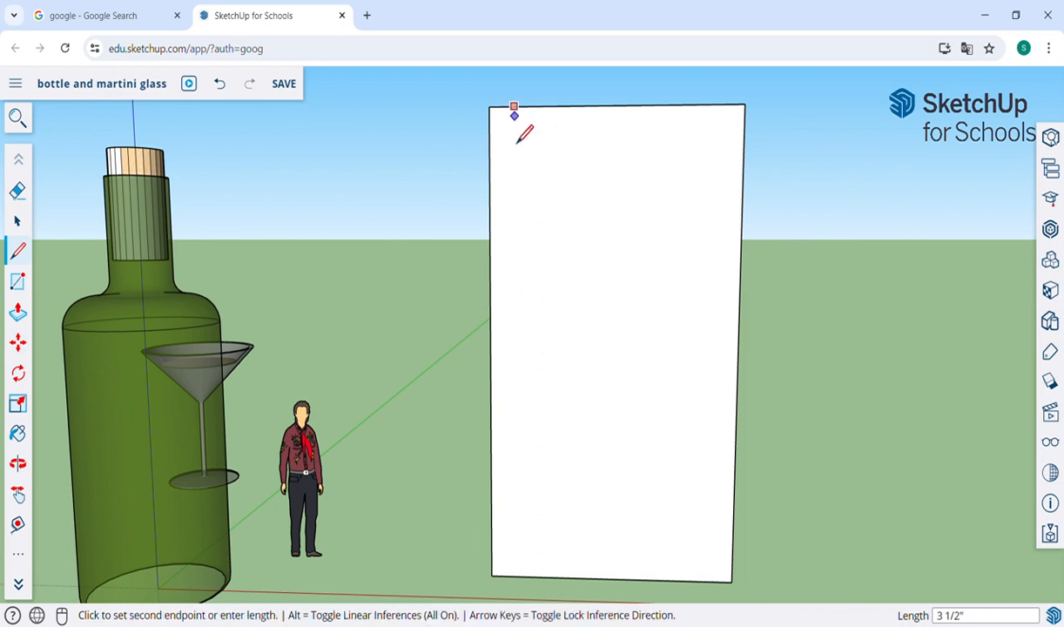
left_click(514, 206)
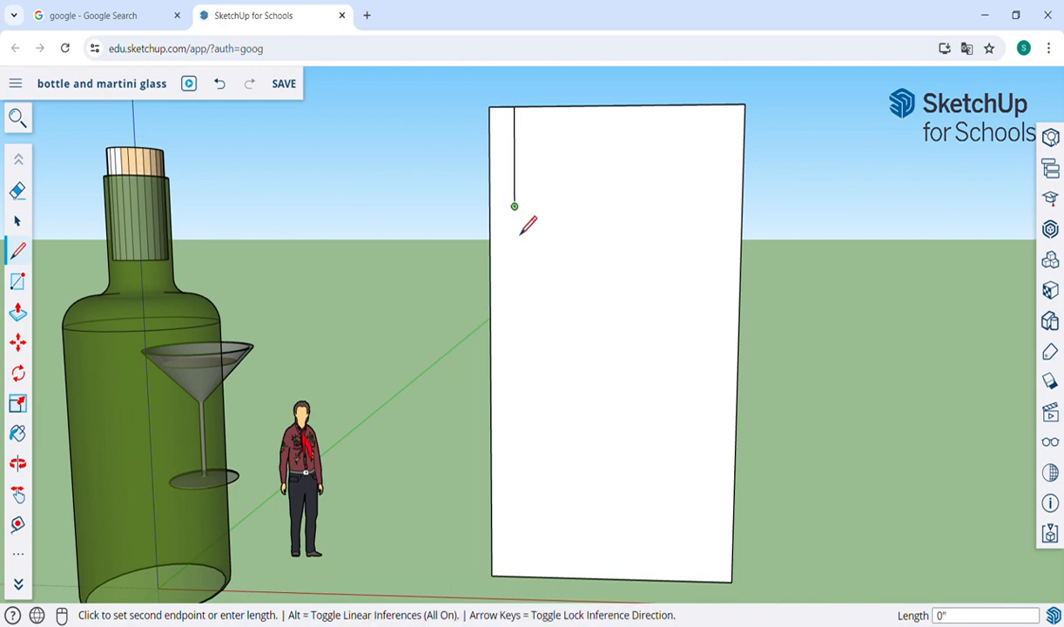
left_click(598, 273)
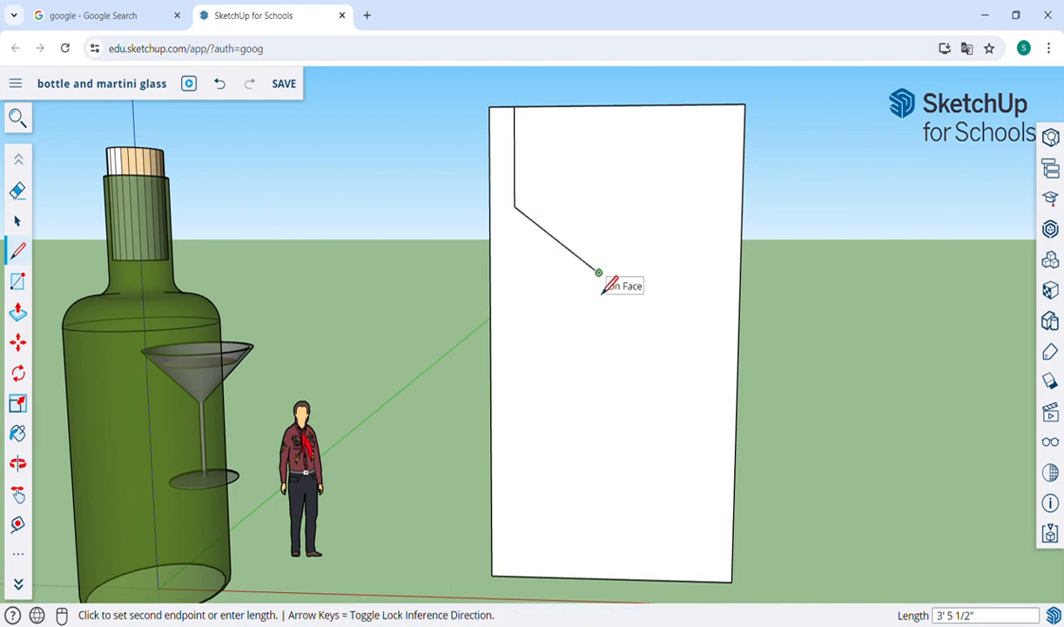
left_click(596, 579)
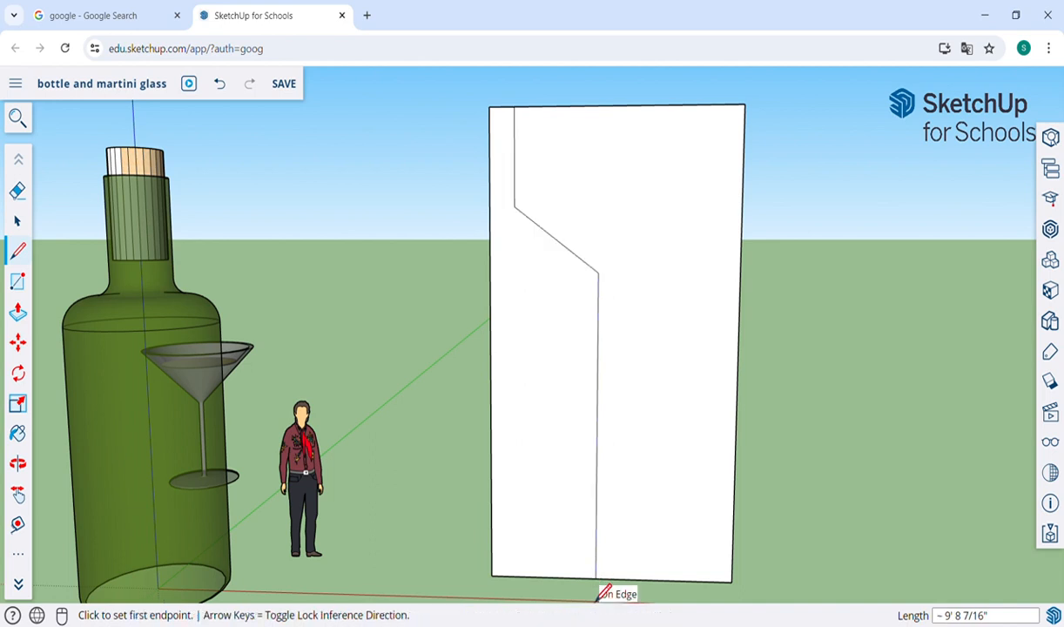
key("ctrl+z")
key("ctrl+z")
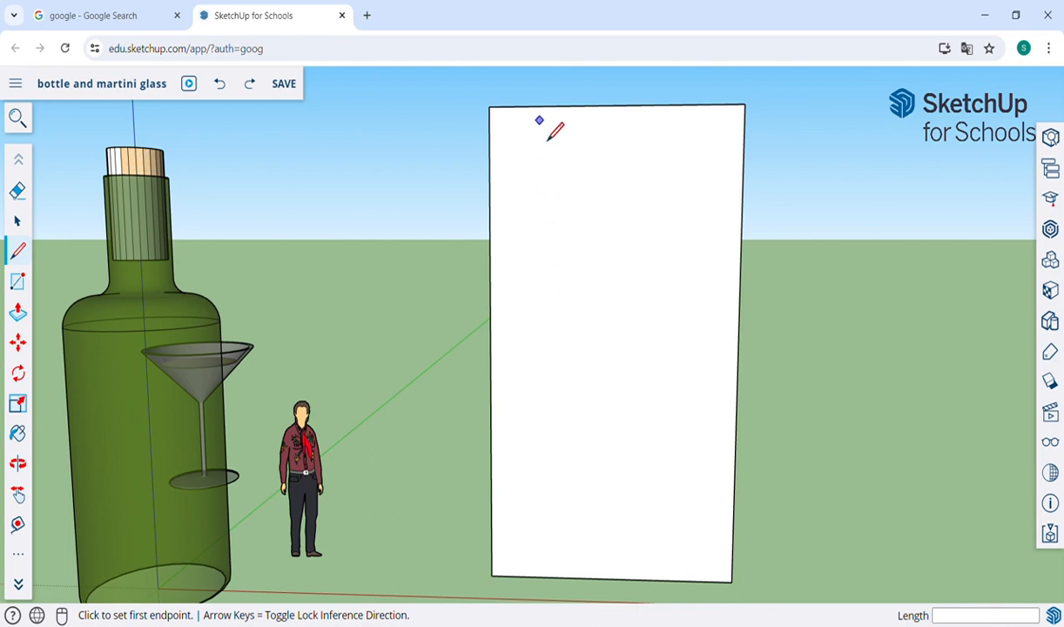
Step: Try a stepped profile with a vertical neck, a horizontal shoulder and a body about 11' long across the rectangle, and undo it
left_click(549, 106)
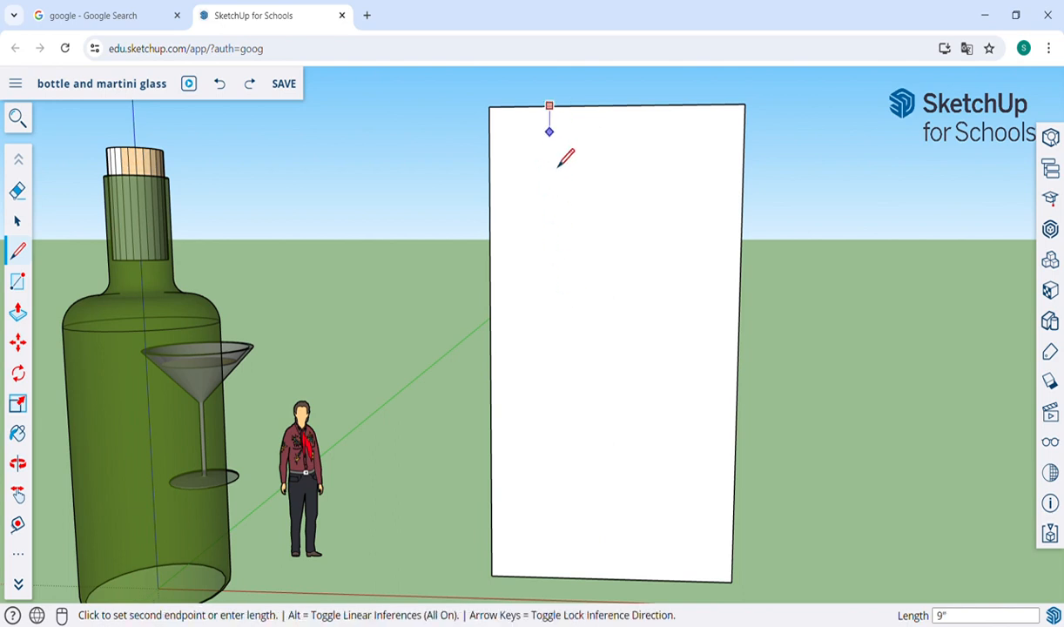
left_click(549, 230)
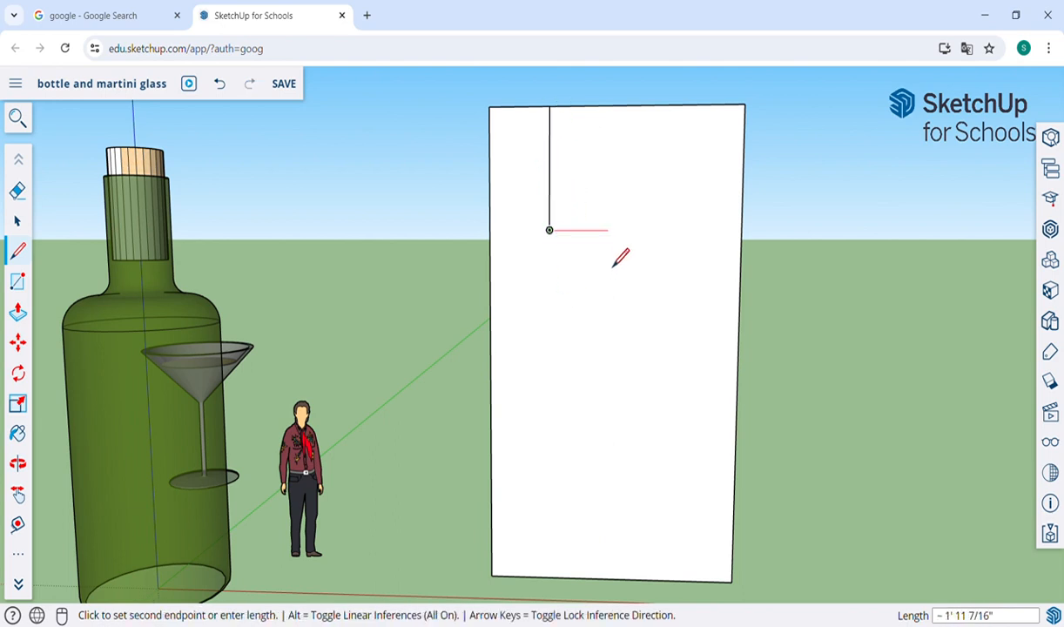
left_click(626, 230)
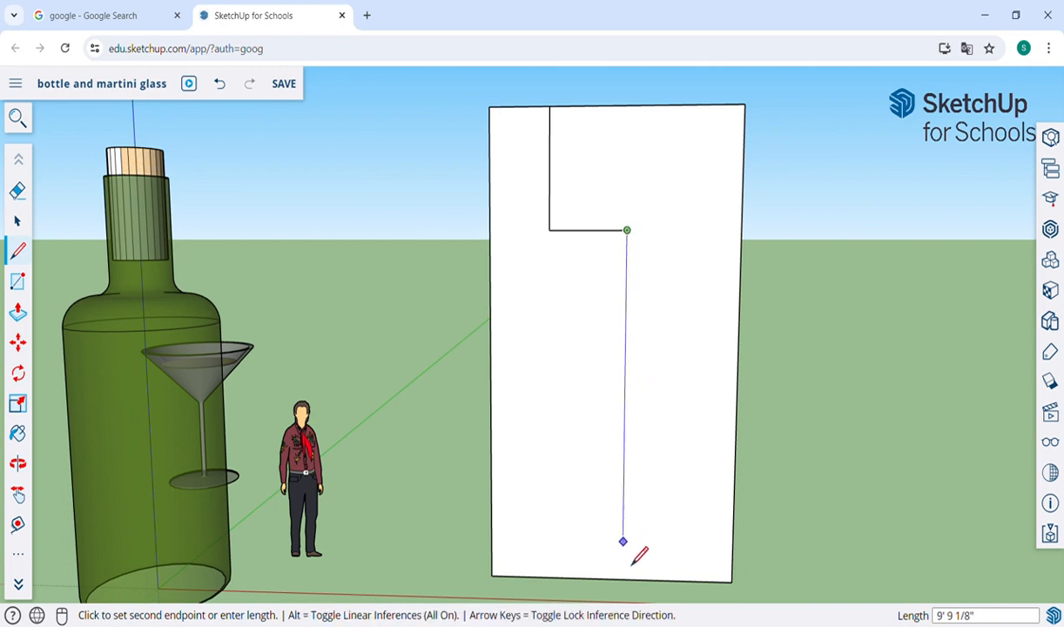
left_click(633, 595)
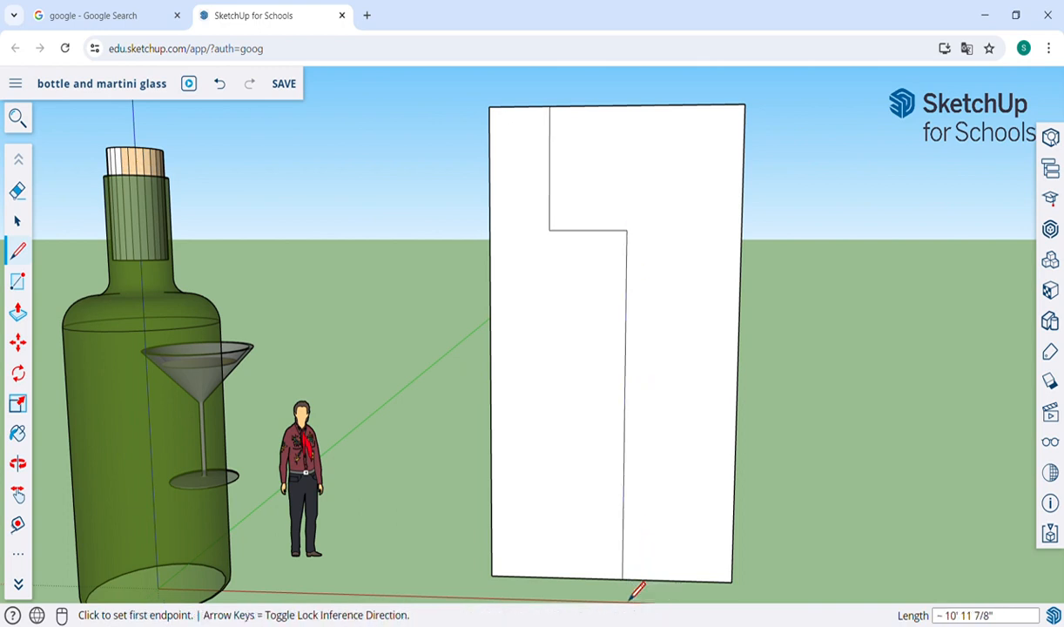
key("ctrl+z")
key("ctrl+z")
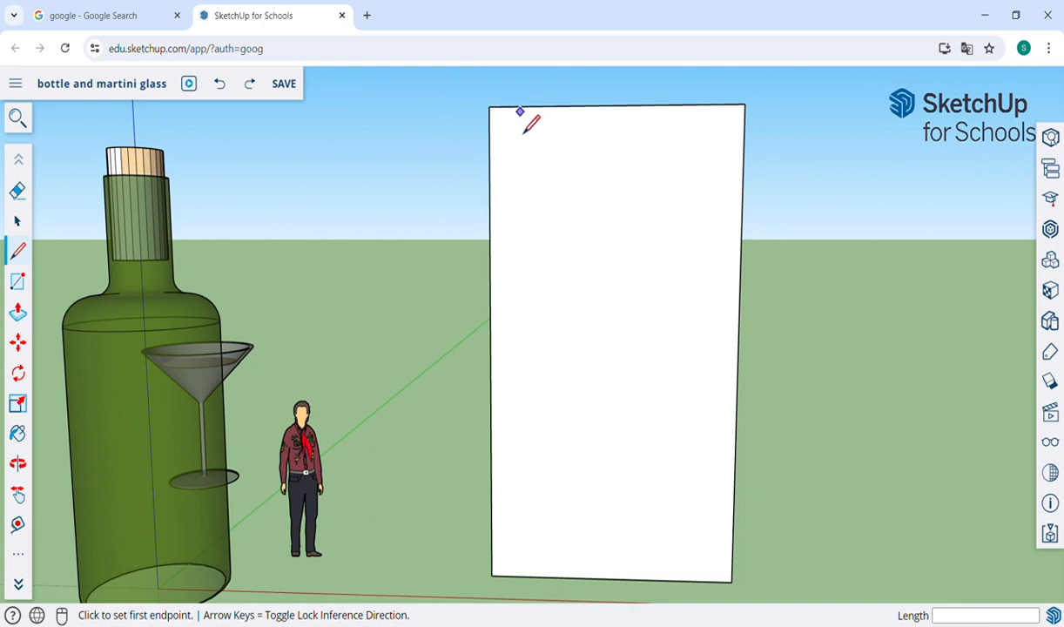
Step: Try an irregular zigzag profile line from the rectangle's top edge, ending in a vertical segment about 1' 8" long at the bottom edge, and undo it
left_click(519, 106)
left_click(542, 217)
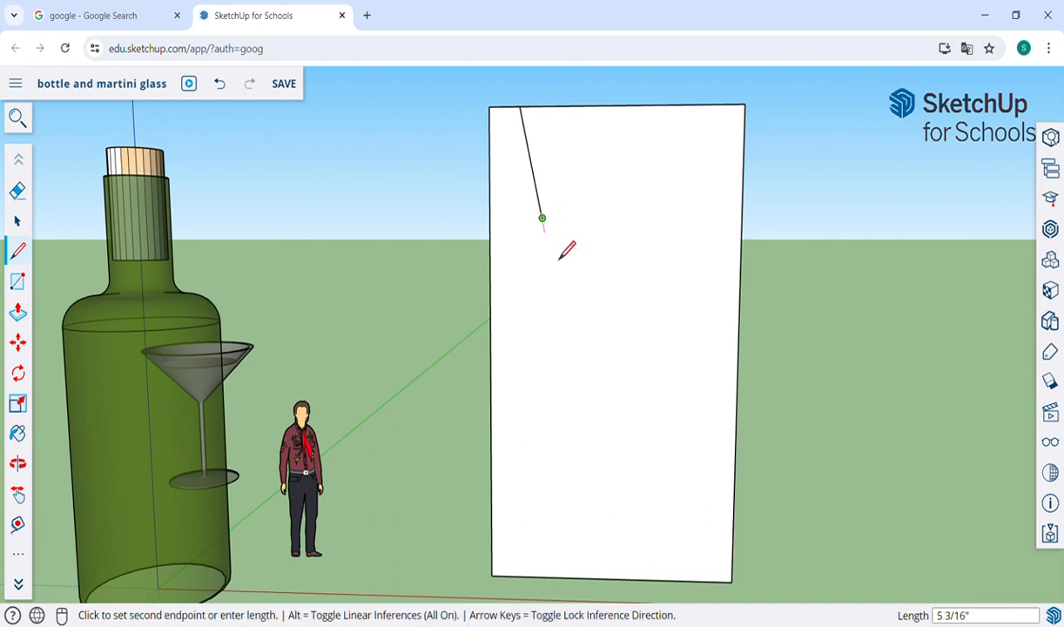
left_click(605, 253)
left_click(563, 341)
left_click(638, 402)
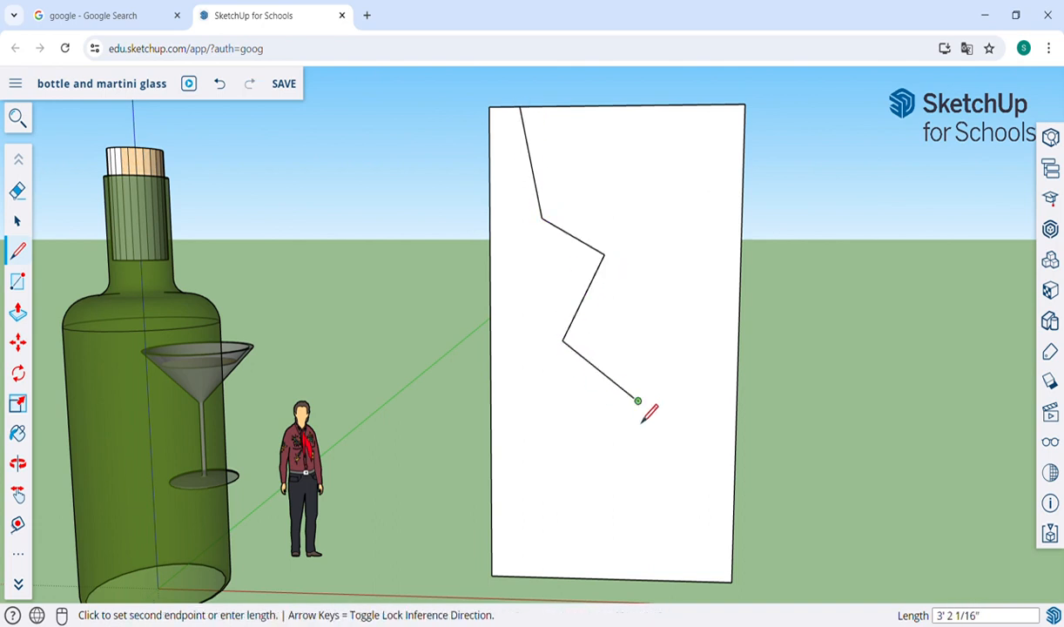
left_click(514, 495)
left_click(610, 527)
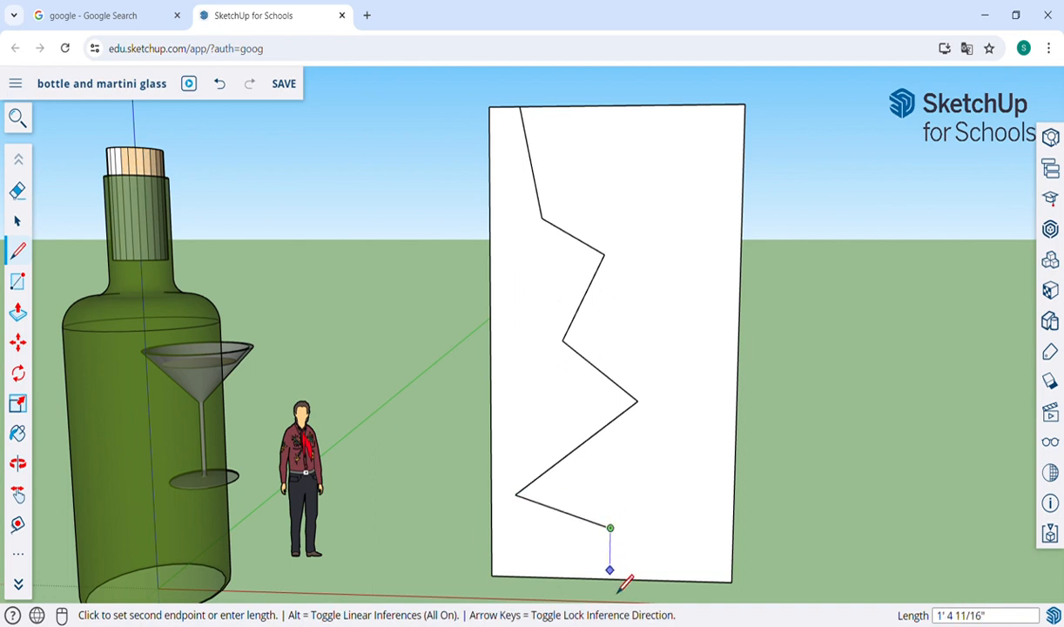
left_click(611, 578)
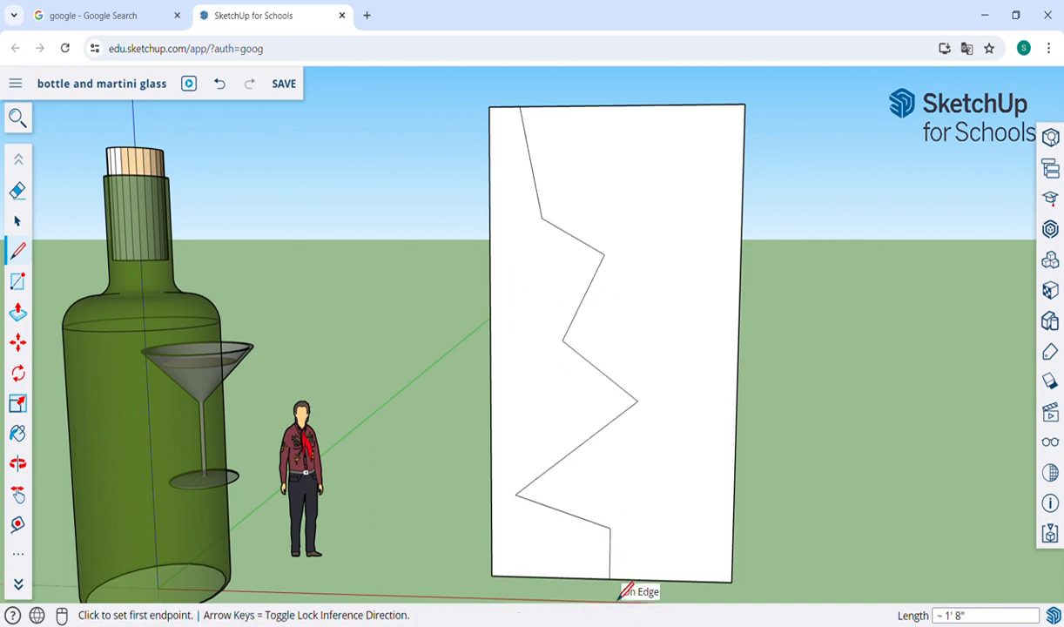
key("ctrl+z")
key("ctrl+z")
key("ctrl+z")
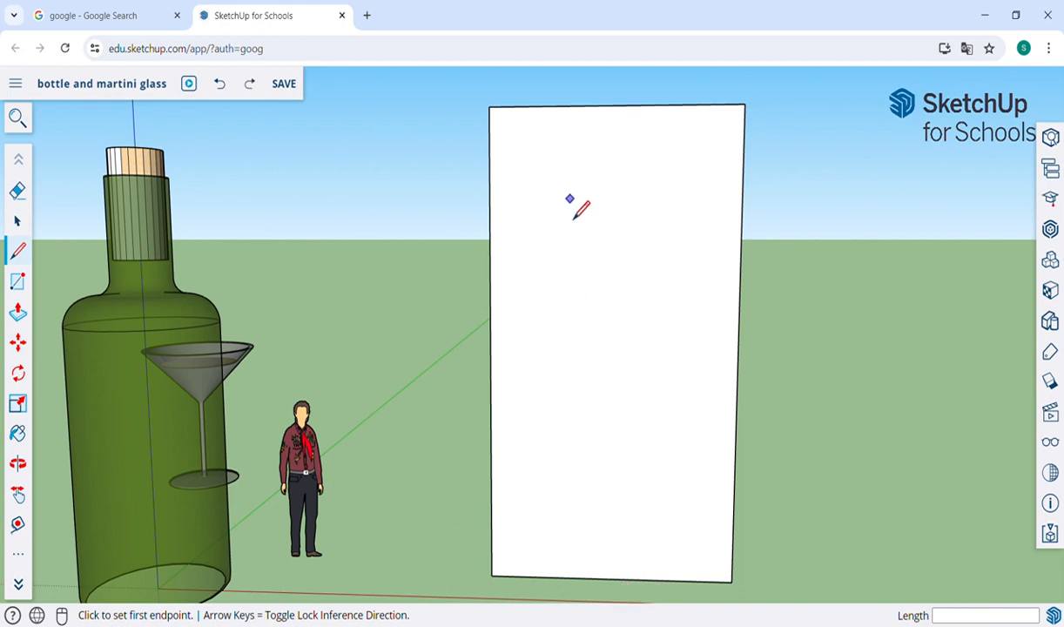
Step: Draw a vertical neck line about 3' 1" long down from the rectangle's top edge, close to its left side
left_click(532, 106)
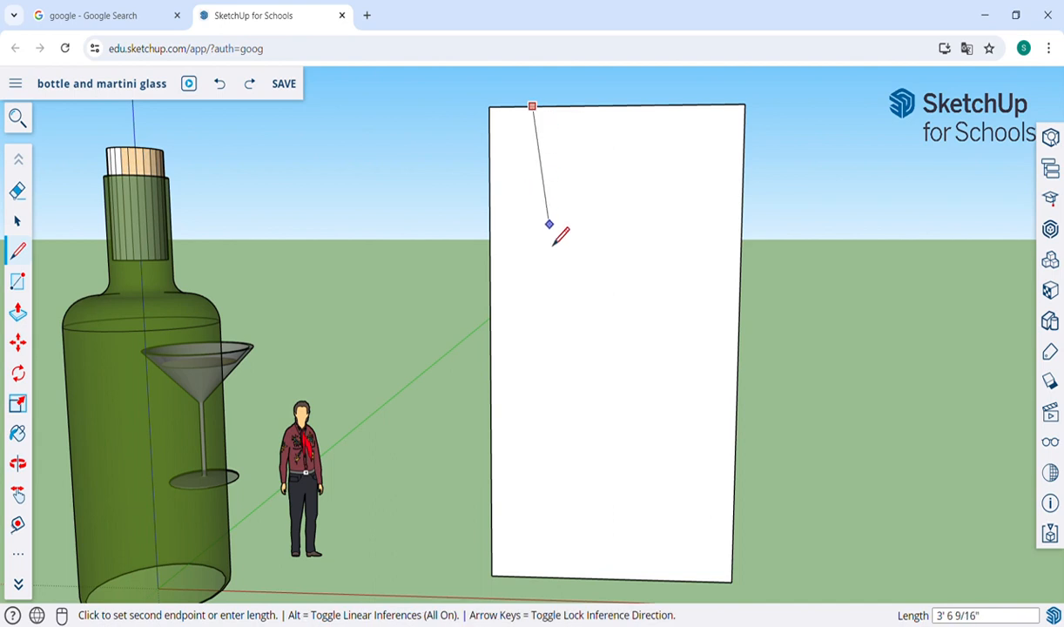
left_click(532, 211)
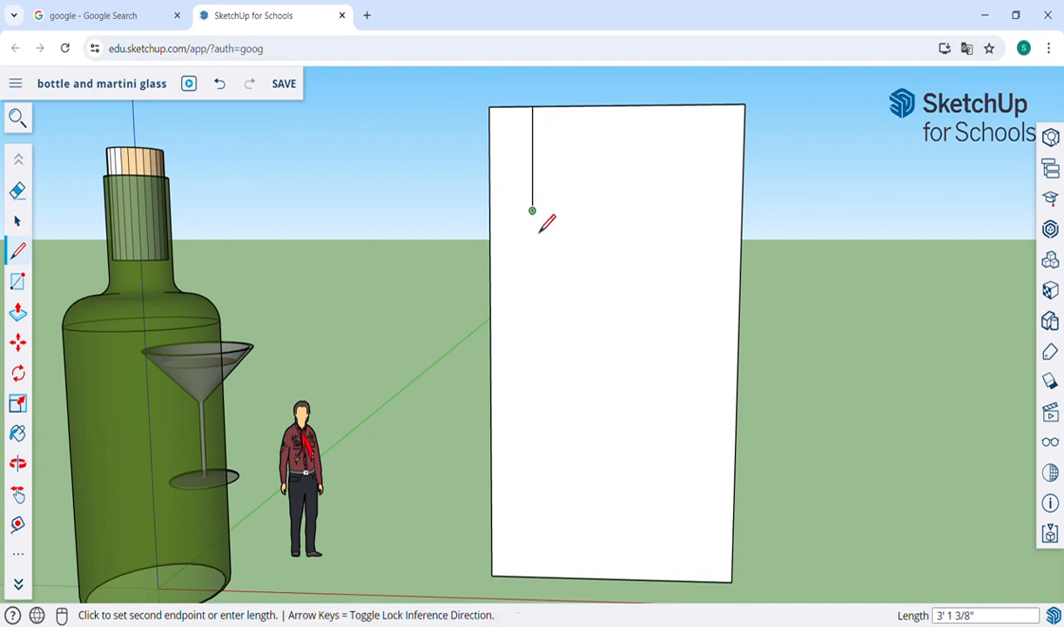
Step: Try extending the neck line out, inward and out again, with a vertical end segment about 11" long, and undo back to the neck line
left_click(594, 282)
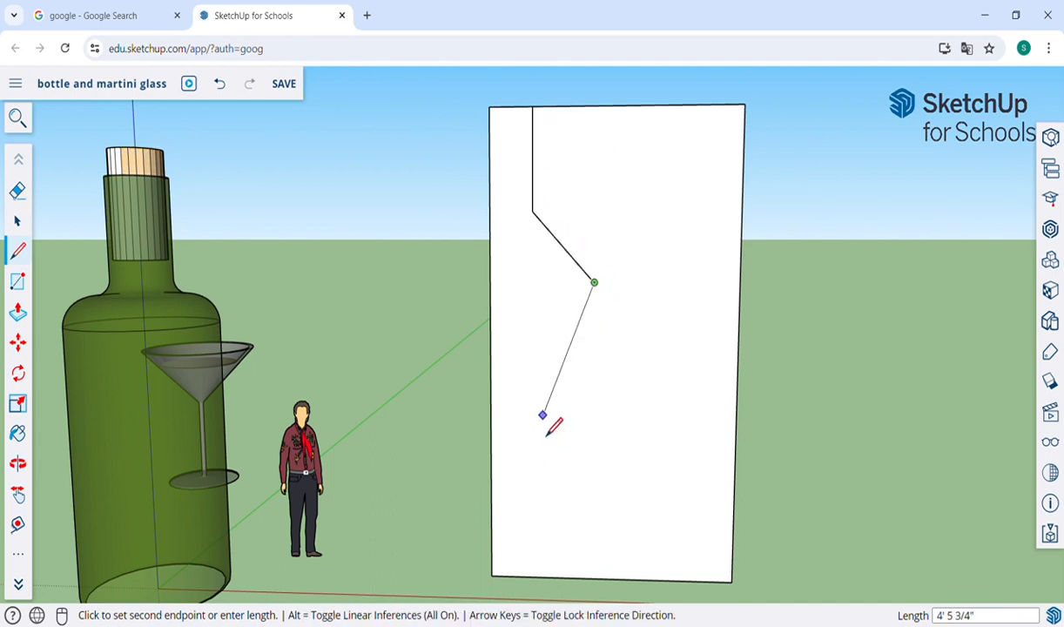
left_click(542, 416)
left_click(602, 550)
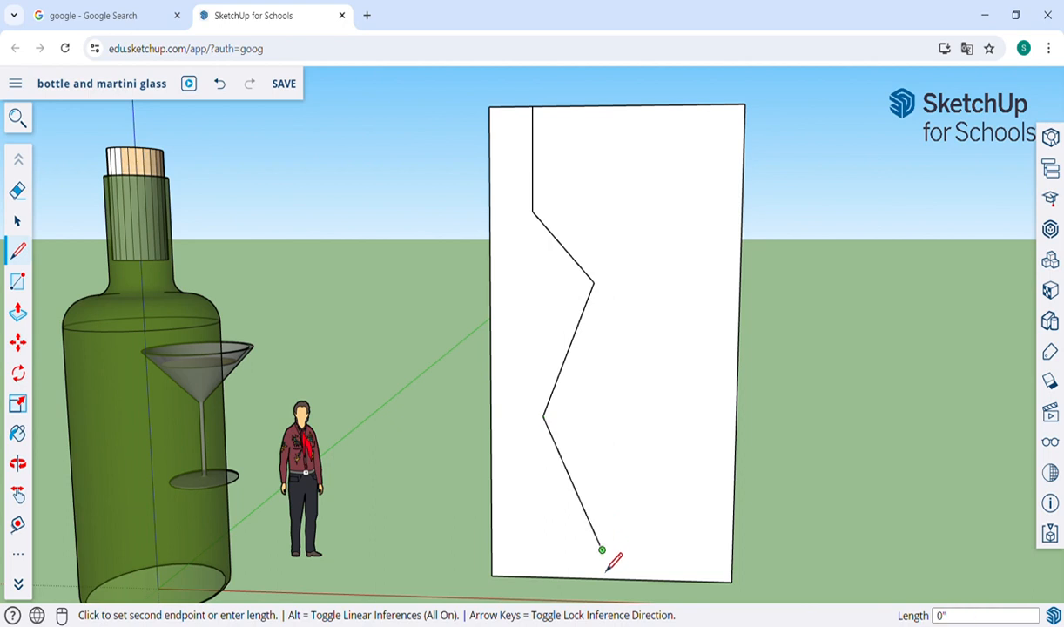
left_click(602, 579)
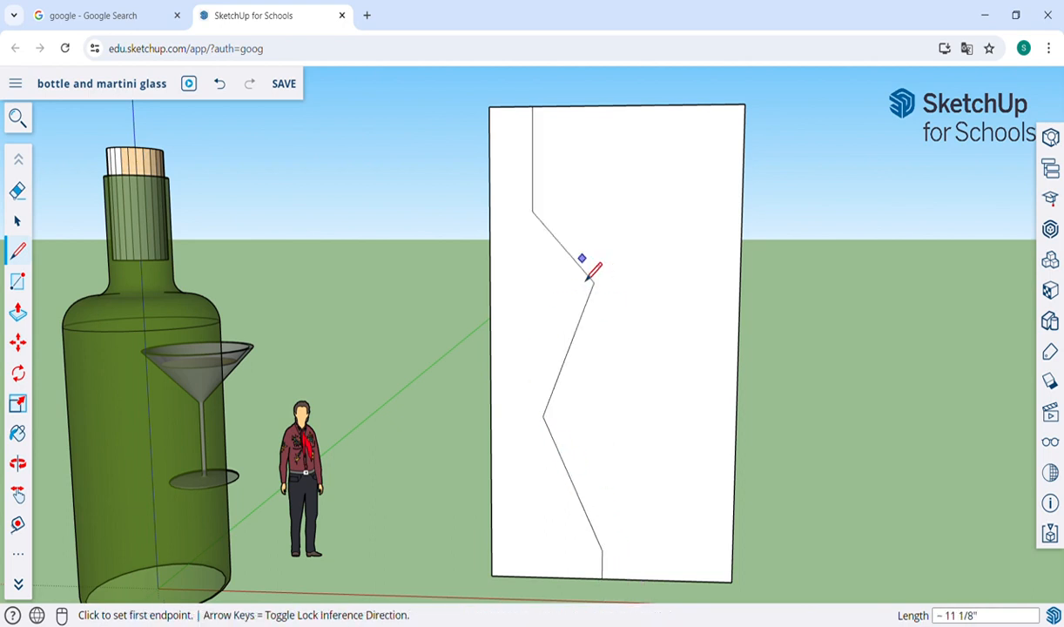
key("ctrl+z")
key("ctrl+z")
key("ctrl+z")
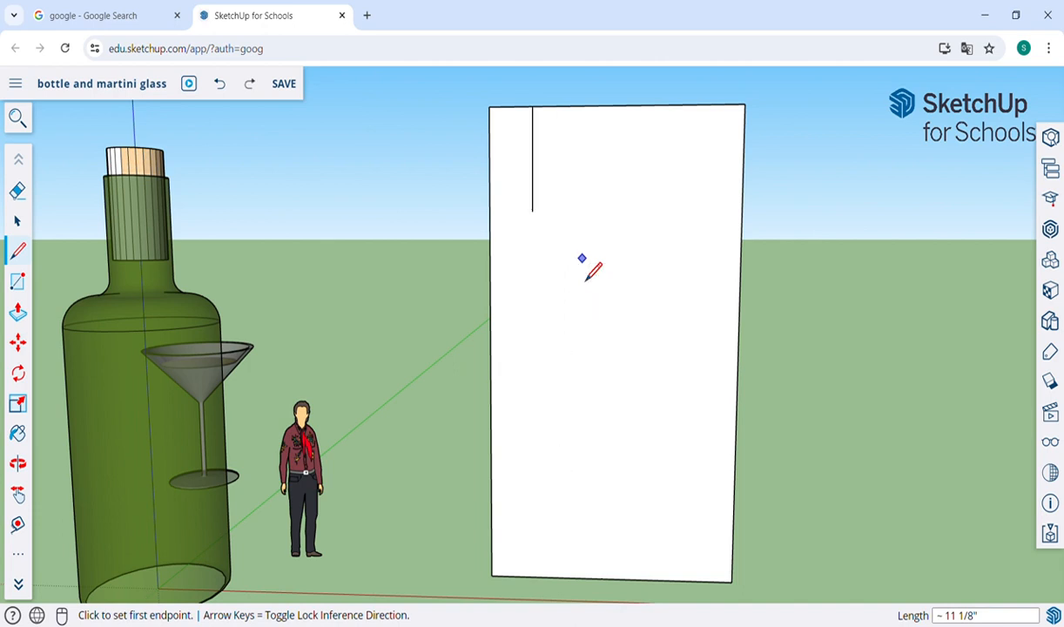
Step: Continue the neck line with a diagonal shoulder and a vertical body line about 9' 7" long down to the rectangle's bottom edge
left_click(532, 211)
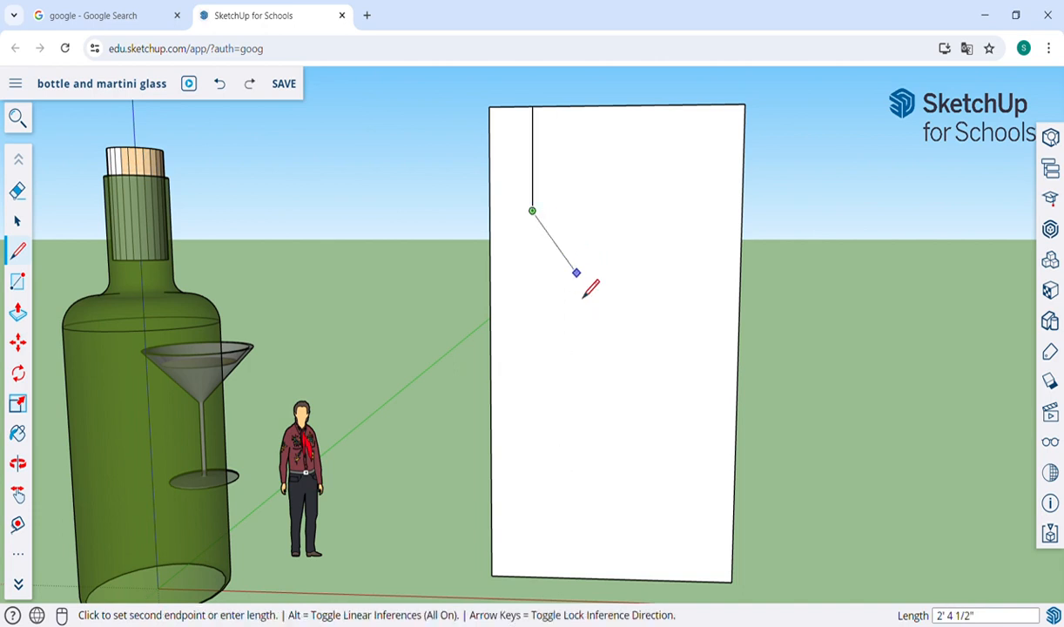
left_click(597, 275)
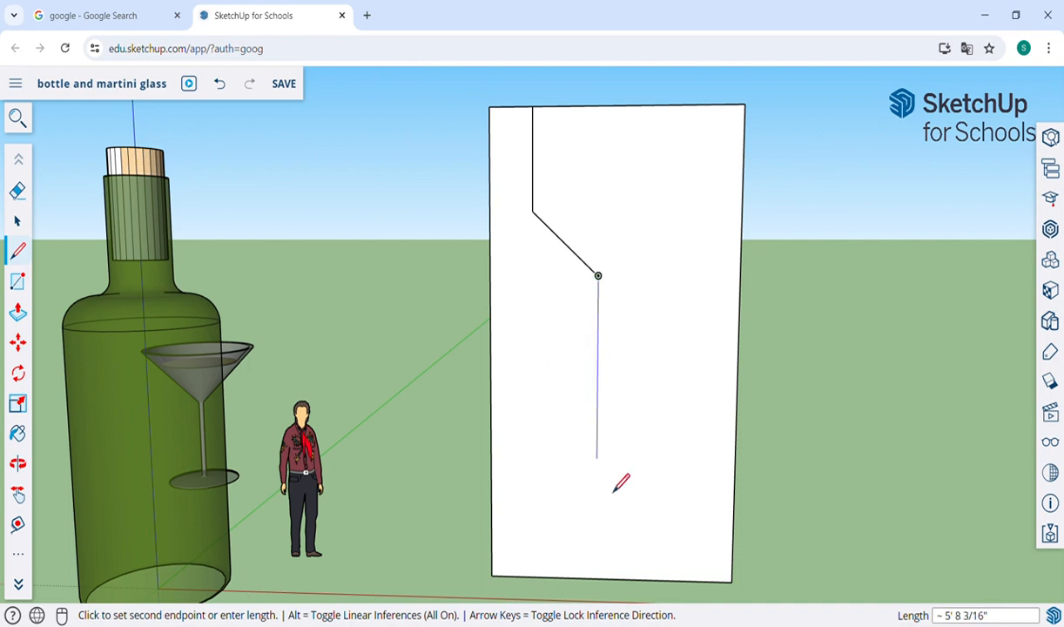
left_click(597, 577)
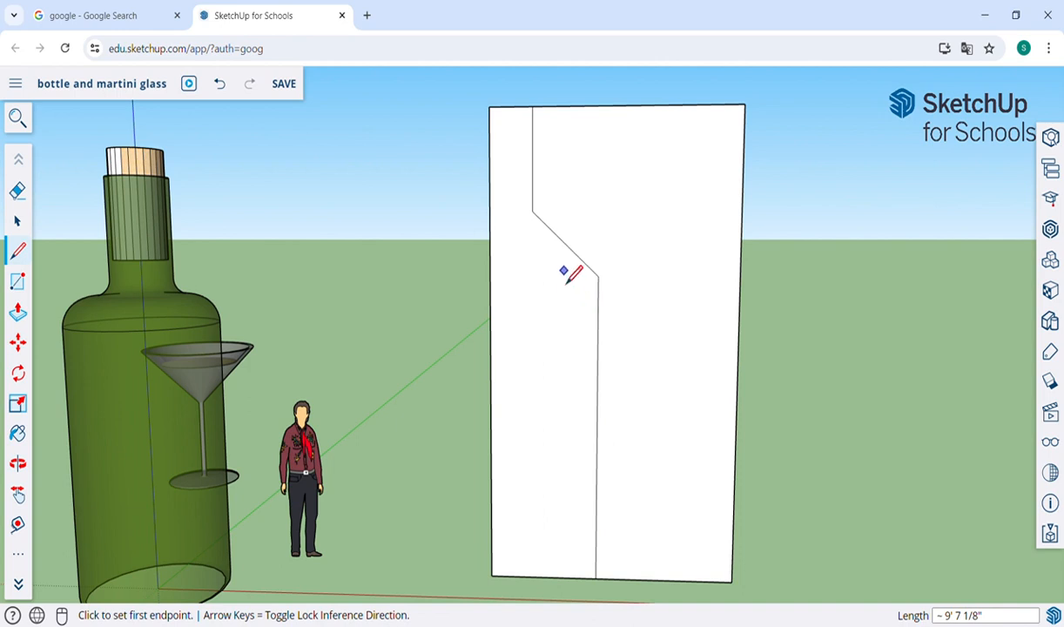
Step: Try rounding the neck-to-shoulder corner with a 2 Point Arc about 10 11/16" long with a bulge of about 1 5/16", inspect it and undo it
scroll(539, 216, "up", 10)
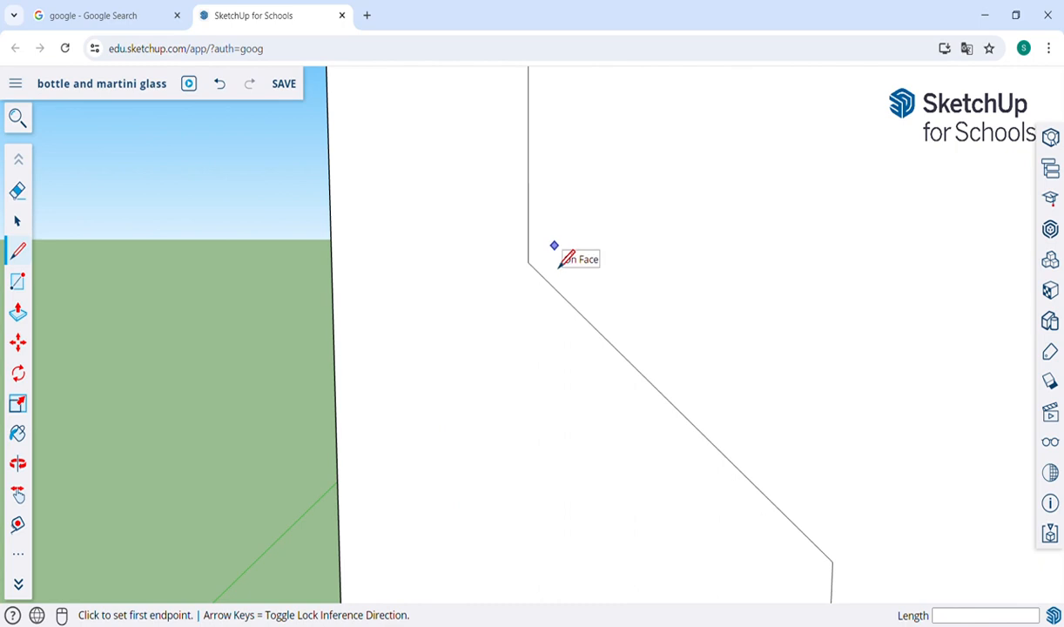
key("a")
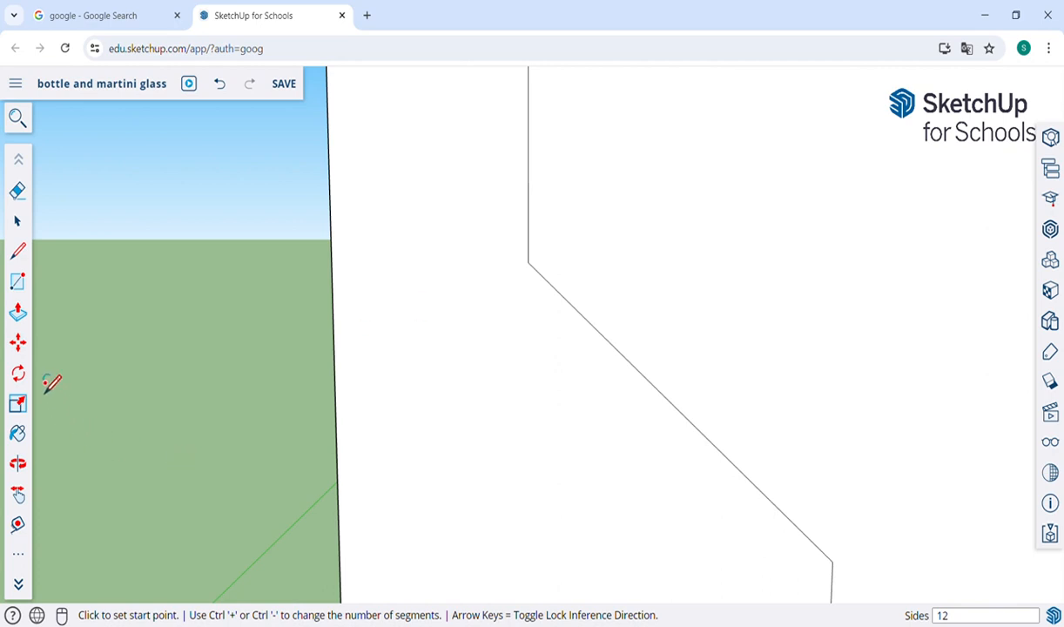
left_click(18, 555)
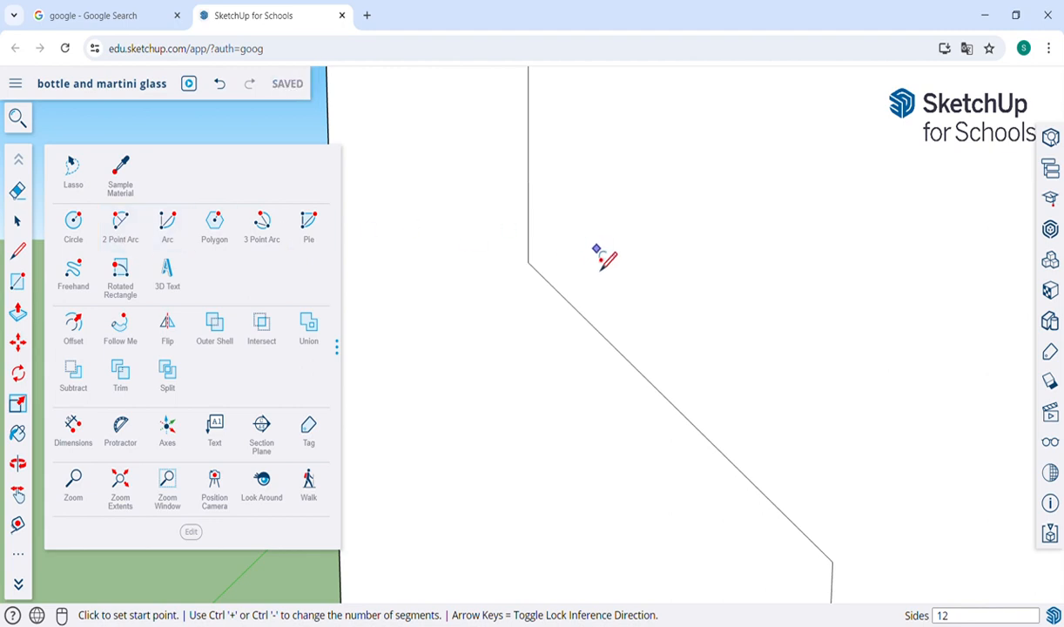
left_click(19, 560)
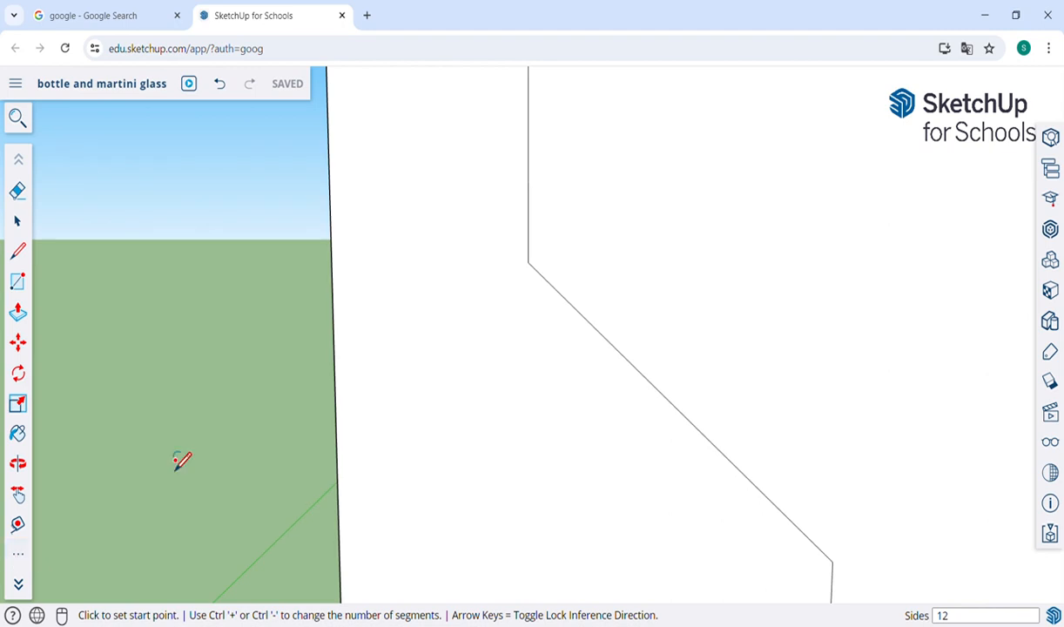
left_click(529, 198)
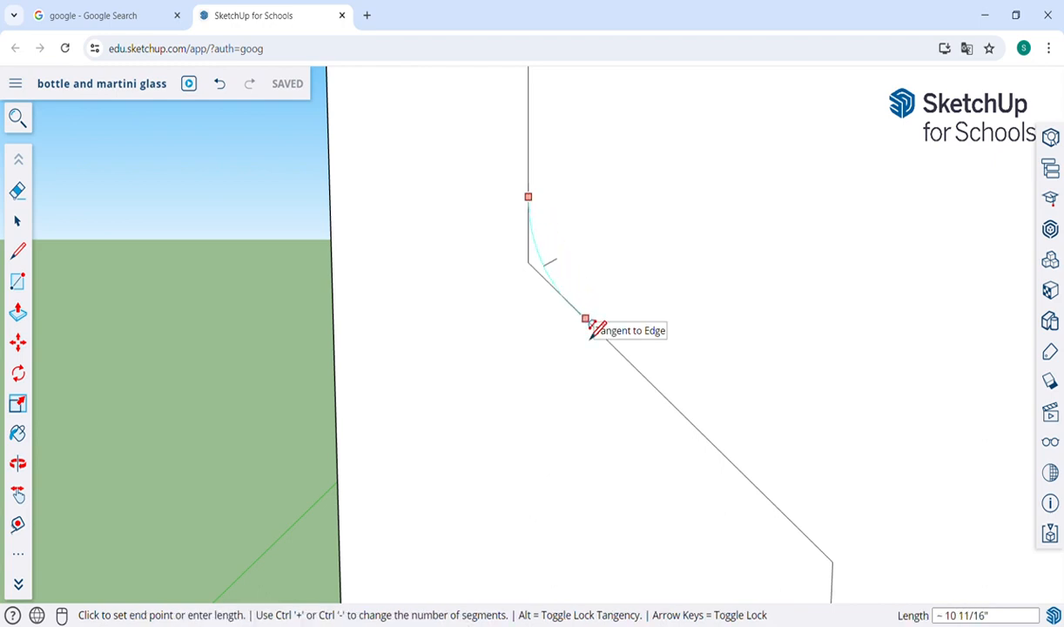
left_click(586, 319)
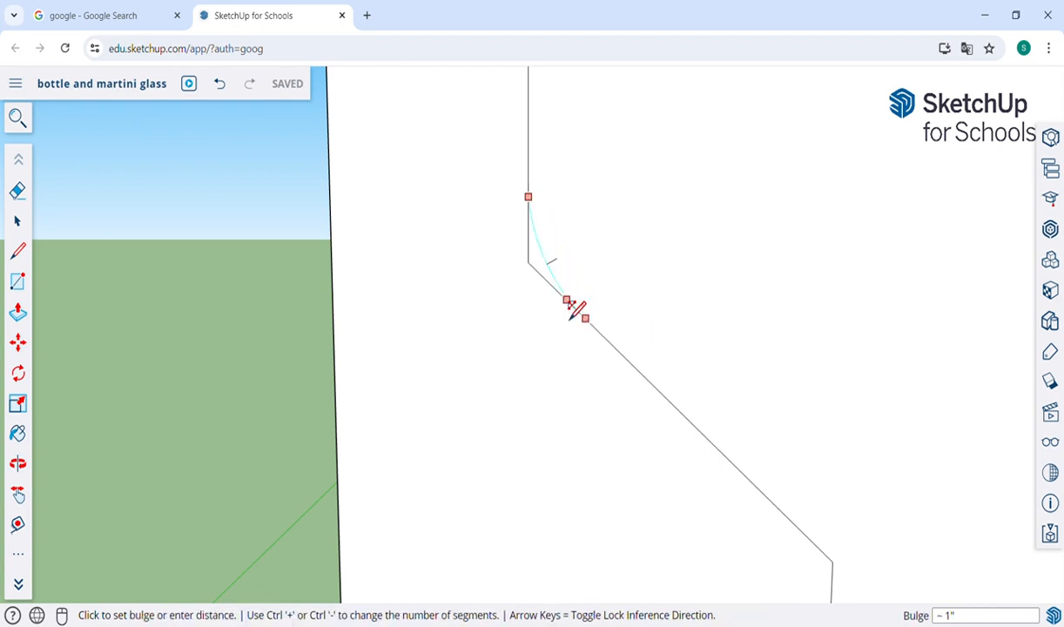
left_click(546, 277)
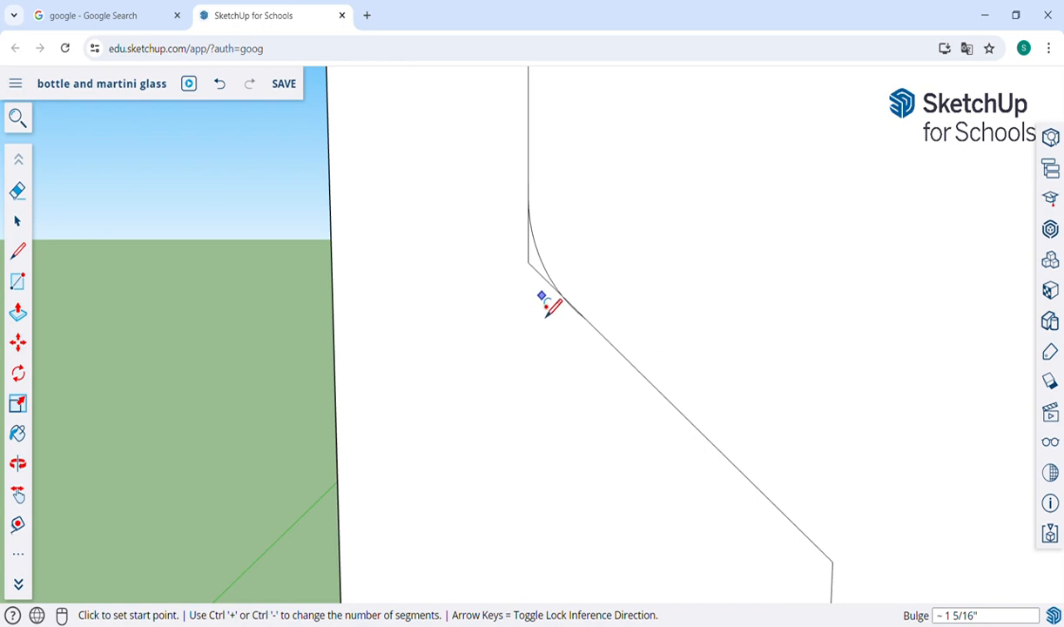
scroll(546, 303, "up", 5)
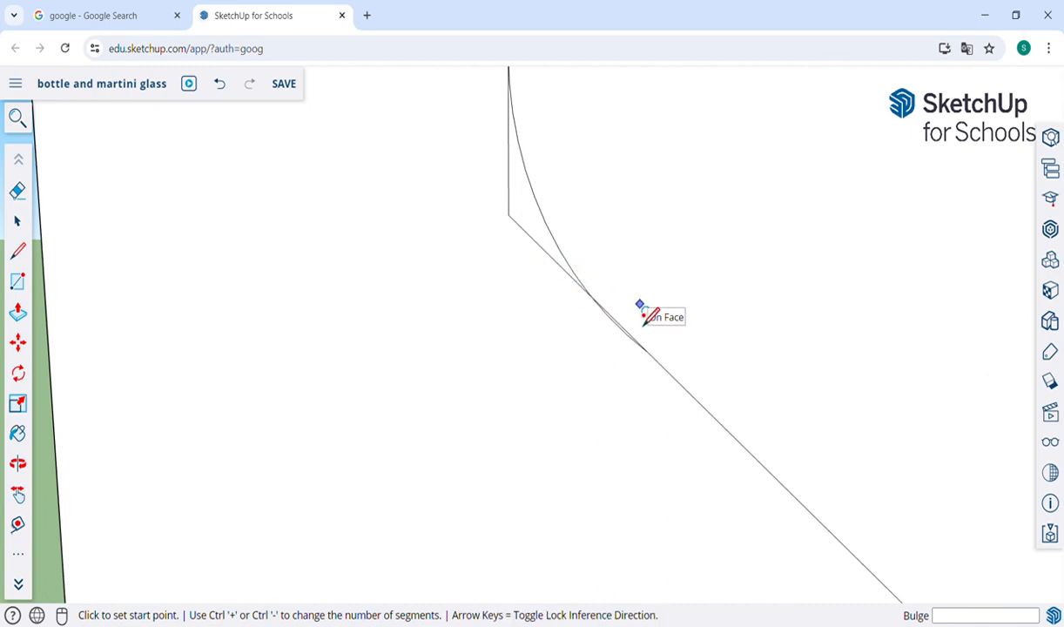
scroll(645, 316, "down", 2)
key("ctrl+z")
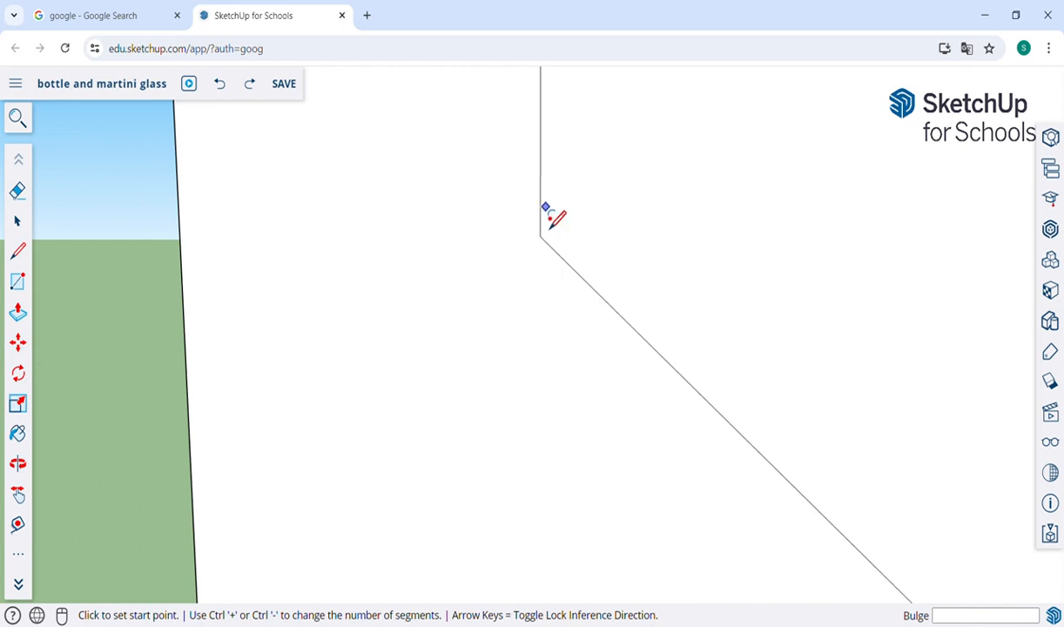
scroll(548, 213, "up", 1)
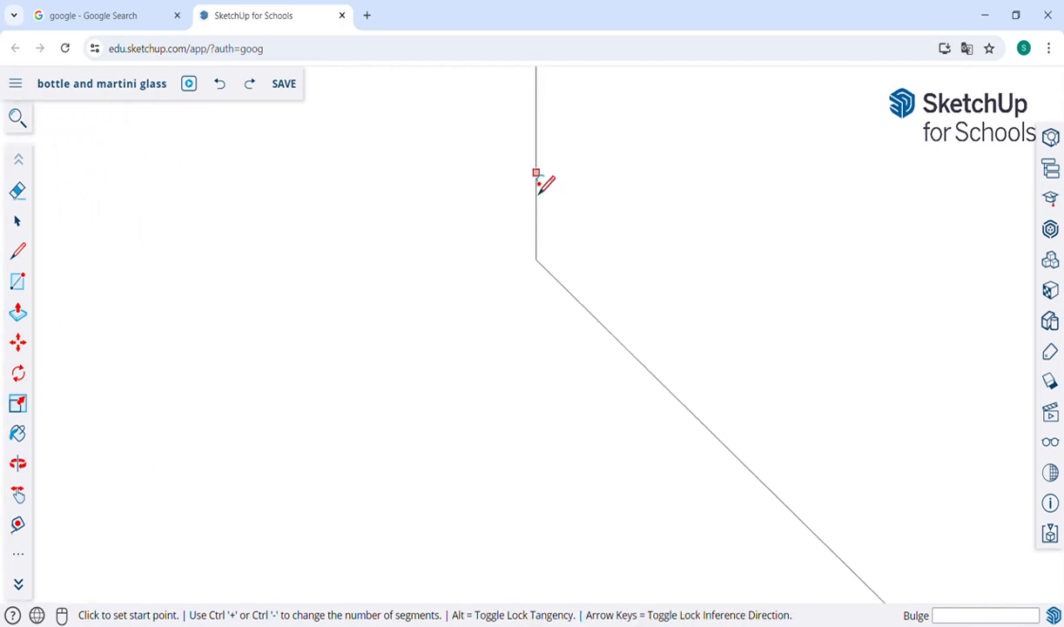
Step: Round the neck-to-shoulder corner with a tangent 2 Point Arc about 3 11/16" long and erase the leftover sharp corner
left_click(538, 178)
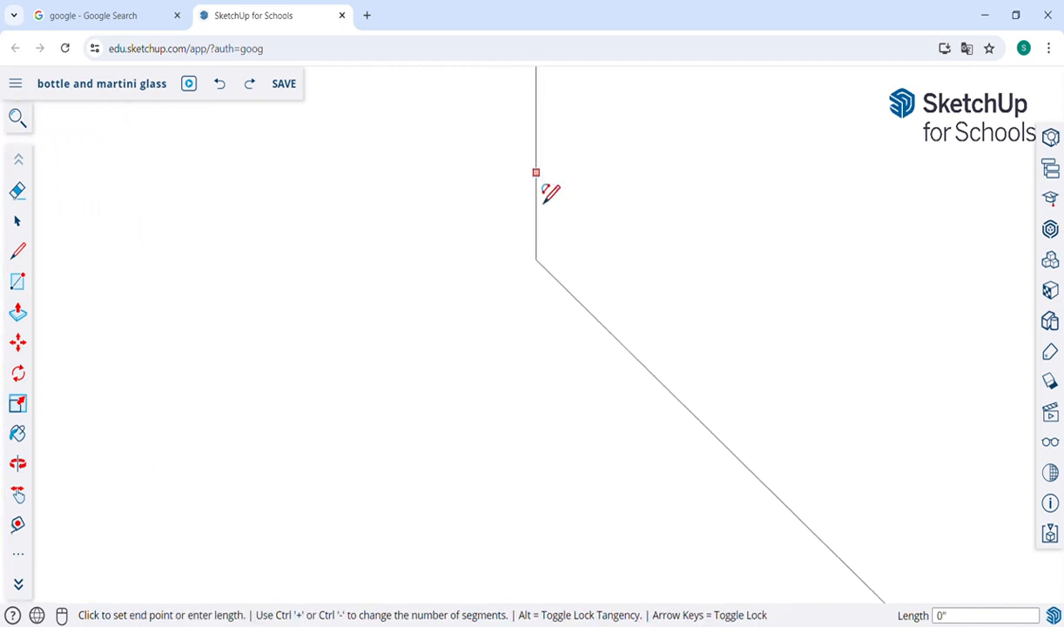
left_click(596, 335)
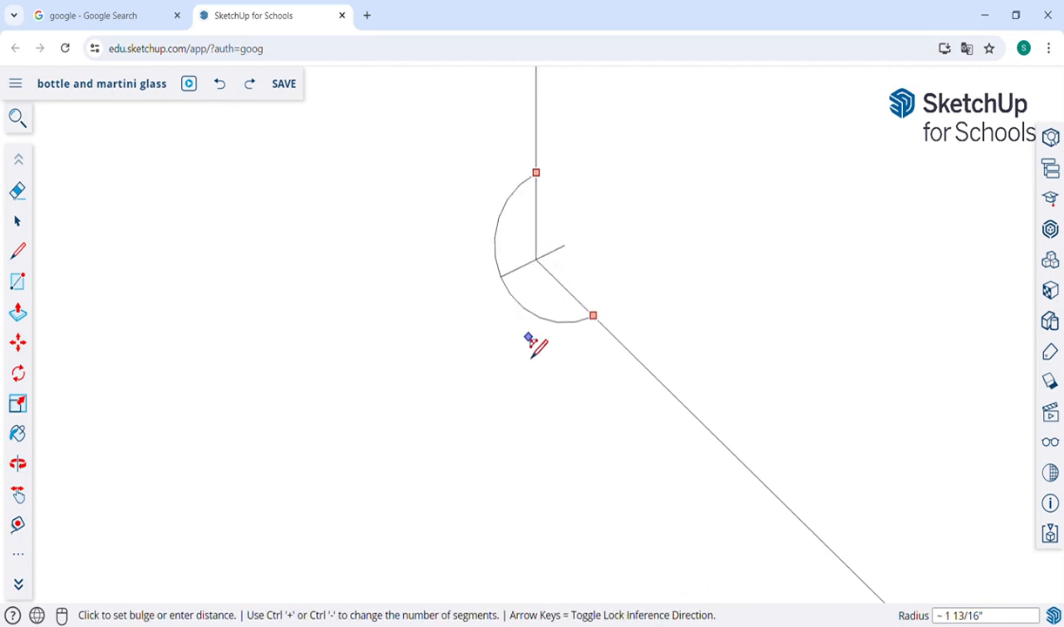
left_click(566, 292)
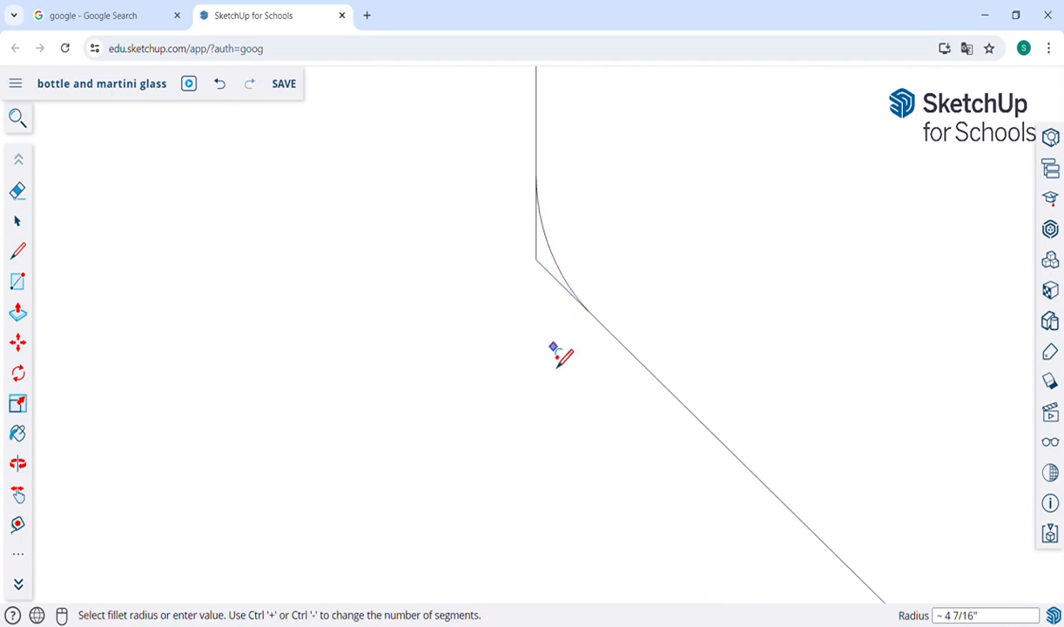
scroll(578, 315, "up", 3)
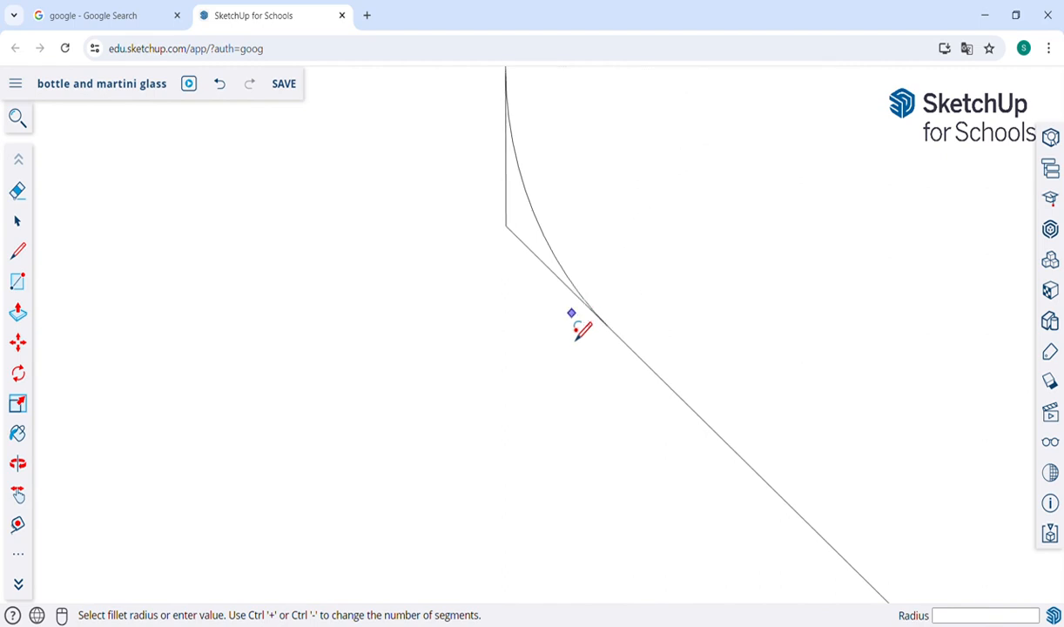
key("h")
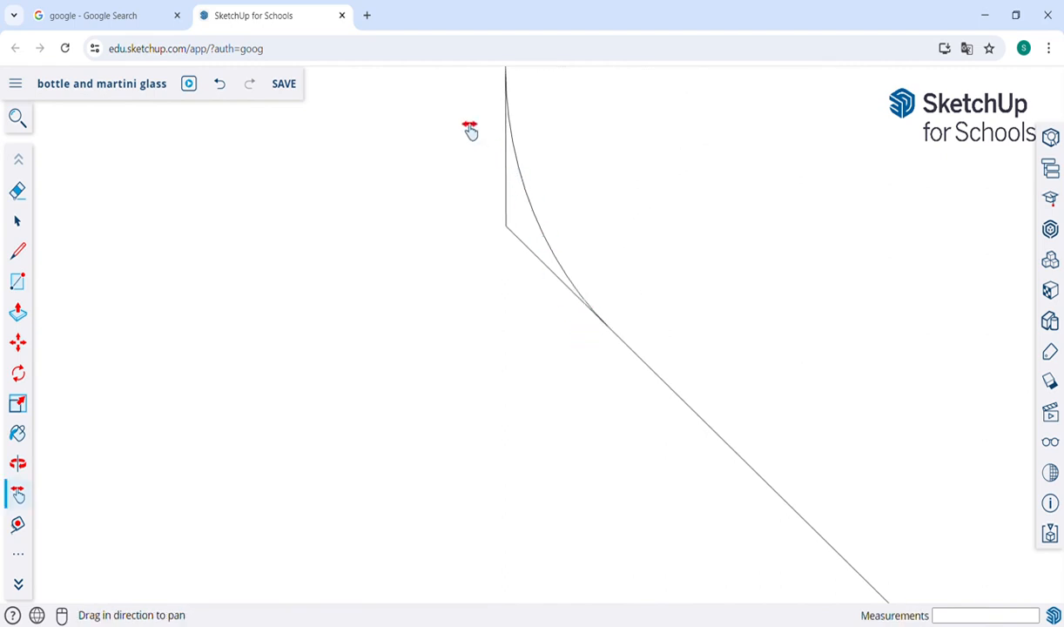
mouse_move(471, 130)
left_mouse_down()
mouse_move(484, 188)
mouse_move(527, 245)
mouse_move(545, 310)
left_mouse_up()
key("e")
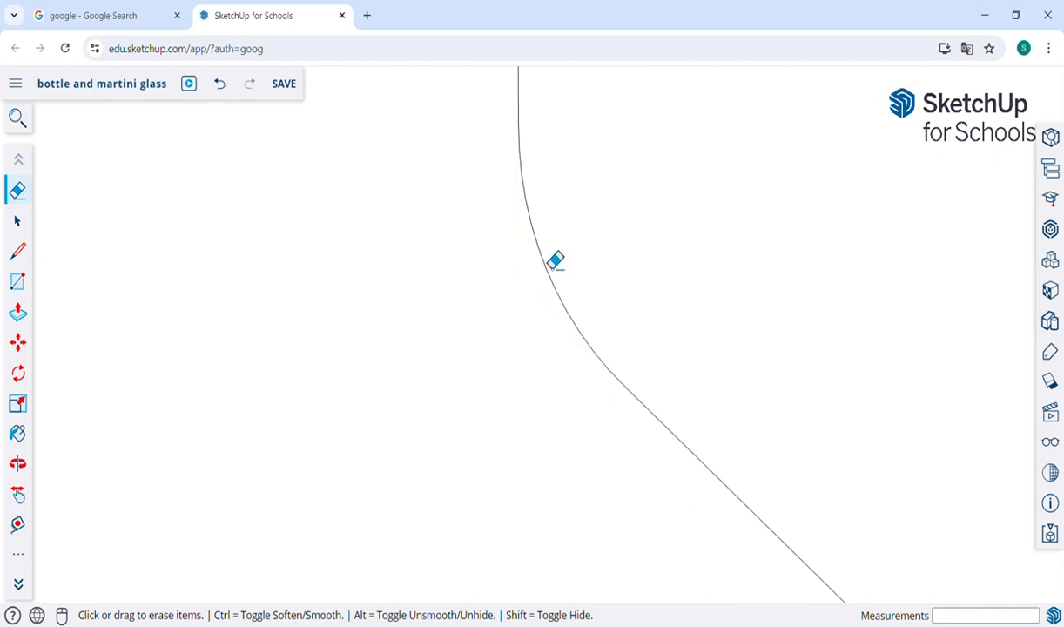
Step: Try rounding the shoulder-to-body corner with a 2 Point Arc about 8 3/16" long and undo it
scroll(554, 258, "down", 4)
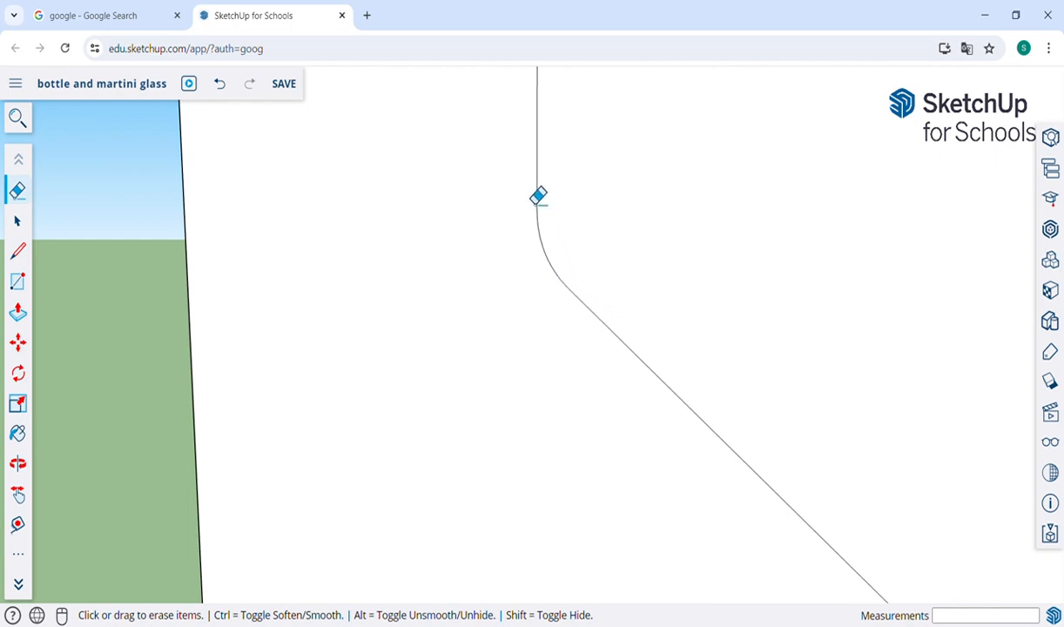
key("h")
left_click_drag(758, 434, 473, 183)
left_click_drag(645, 374, 532, 169)
left_click_drag(575, 295, 608, 309)
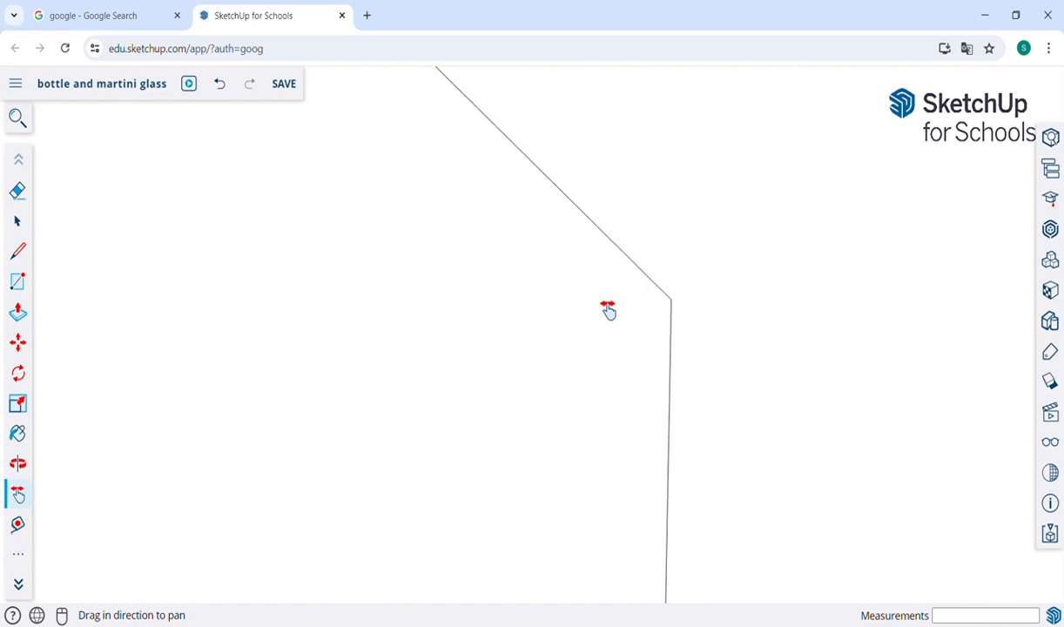
key("a")
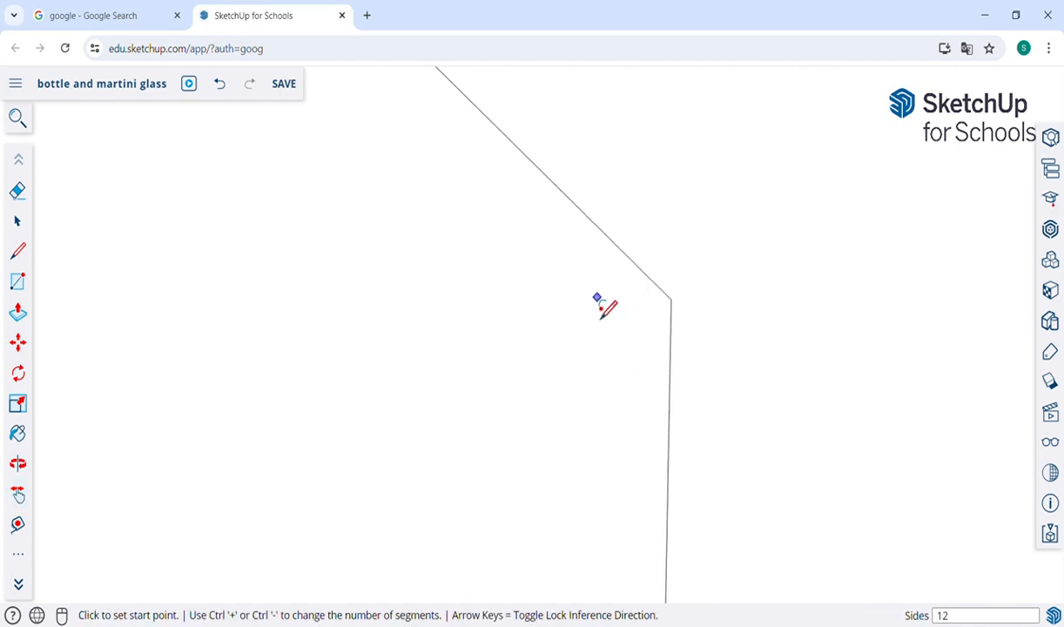
left_click(583, 211)
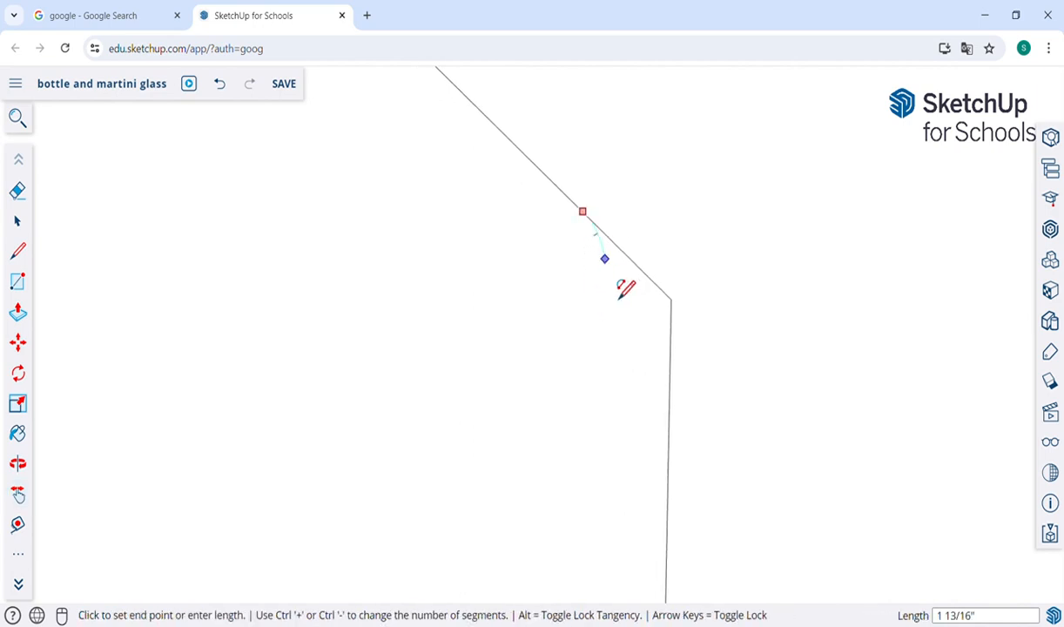
left_click(669, 432)
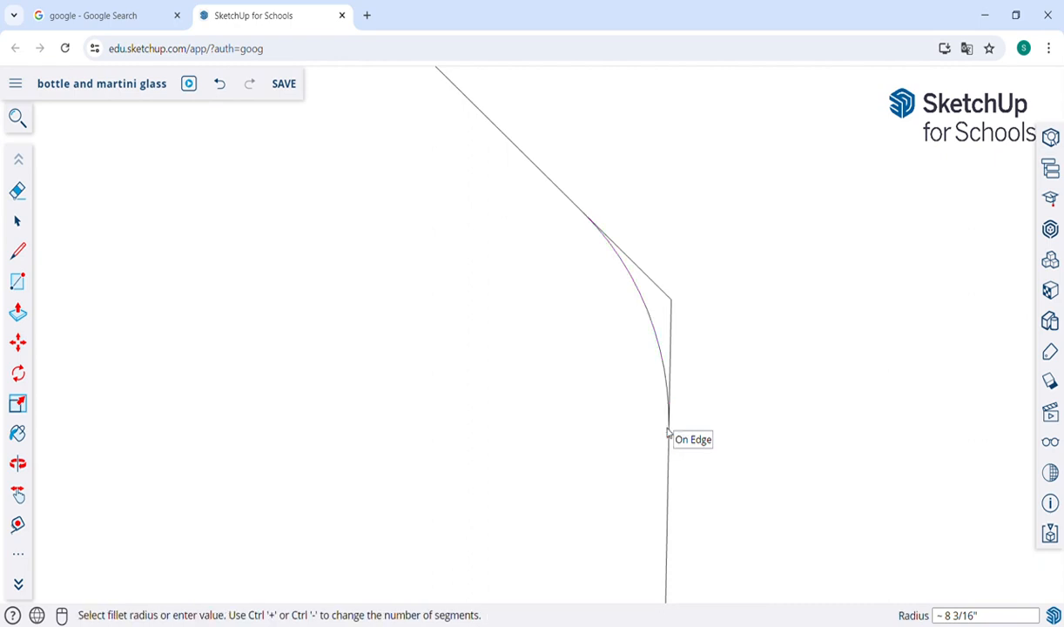
key("ctrl+z")
Step: Round the shoulder-to-body corner with a tangent 2 Point Arc about 6 11/16" long and erase the leftover sharp corner
left_click(599, 228)
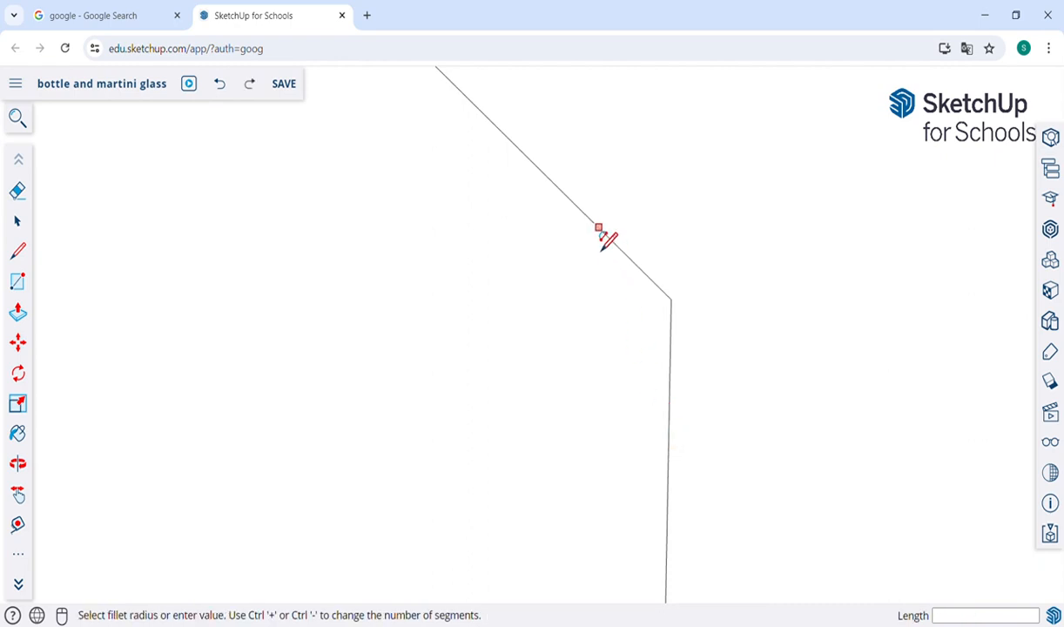
left_click(672, 426)
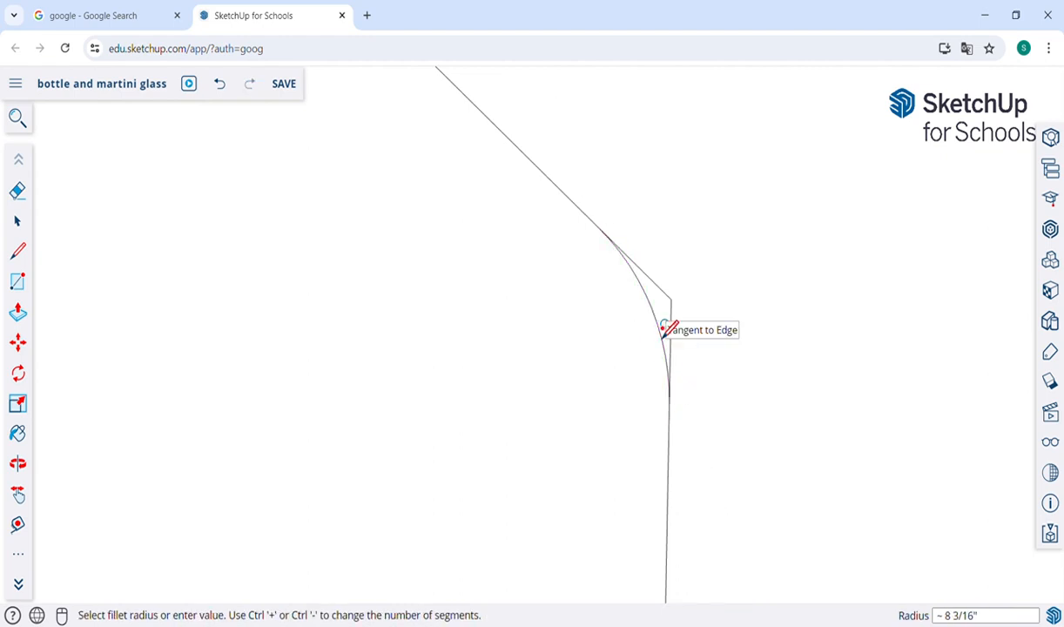
left_click(668, 329)
key("e")
mouse_move(670, 330)
left_mouse_down()
mouse_move(669, 297)
mouse_move(686, 334)
left_mouse_up()
Step: Erase the rectangle's leftover top, side and bottom edges outside the bottle outline, leaving only the half-bottle profile face
scroll(685, 334, "down", 10)
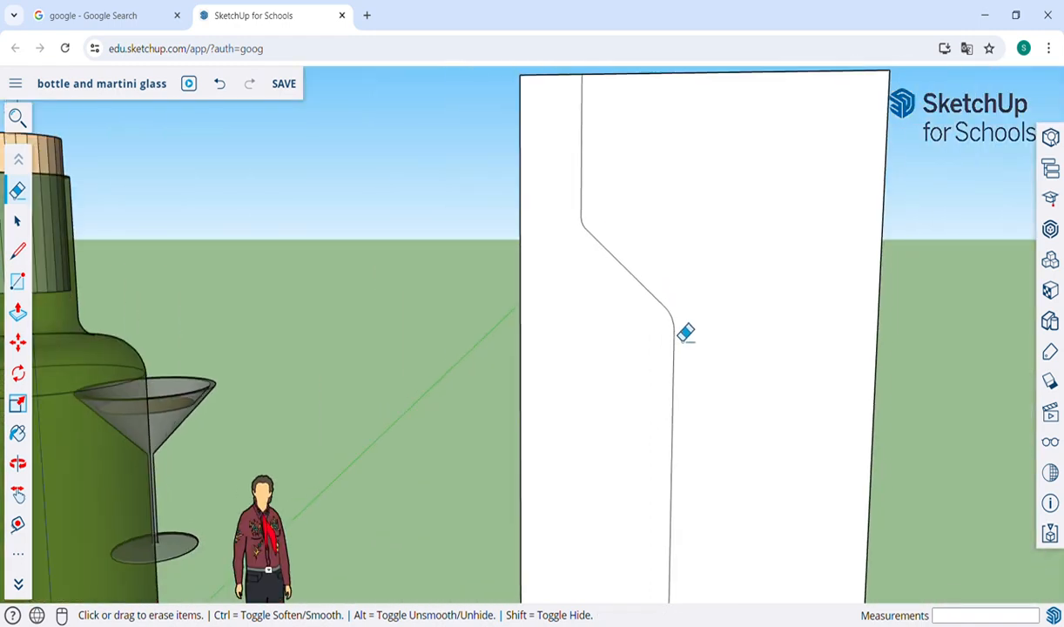
key("h")
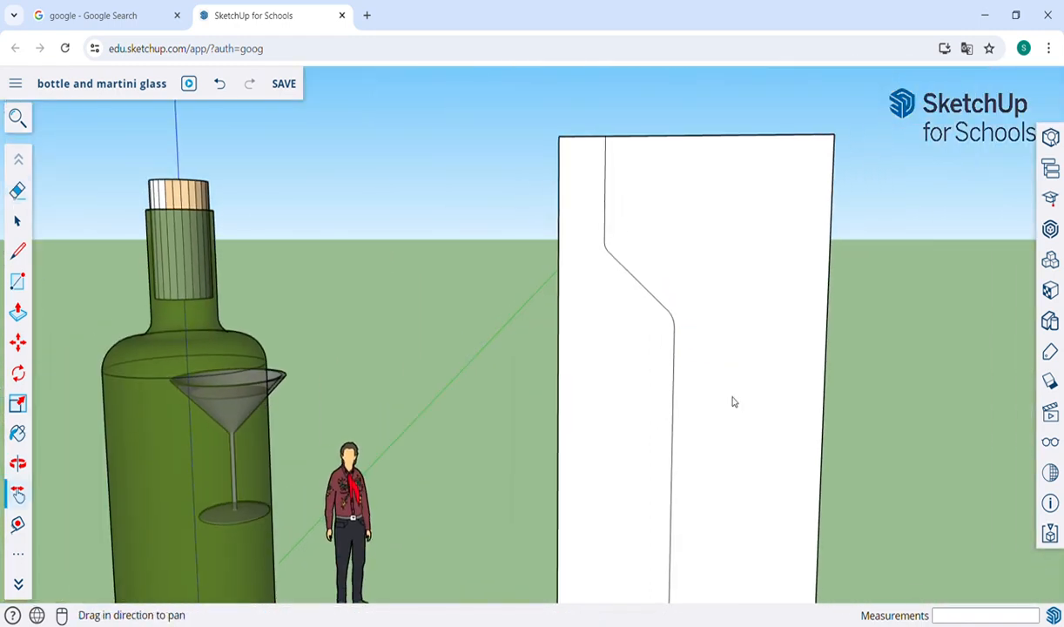
left_click_drag(733, 402, 730, 357)
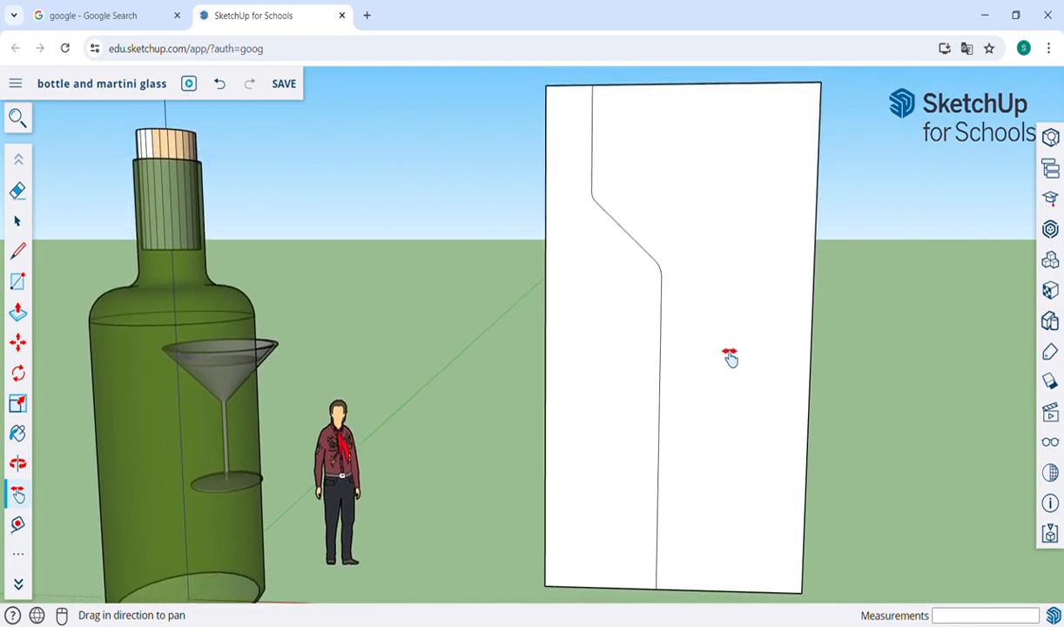
key("e")
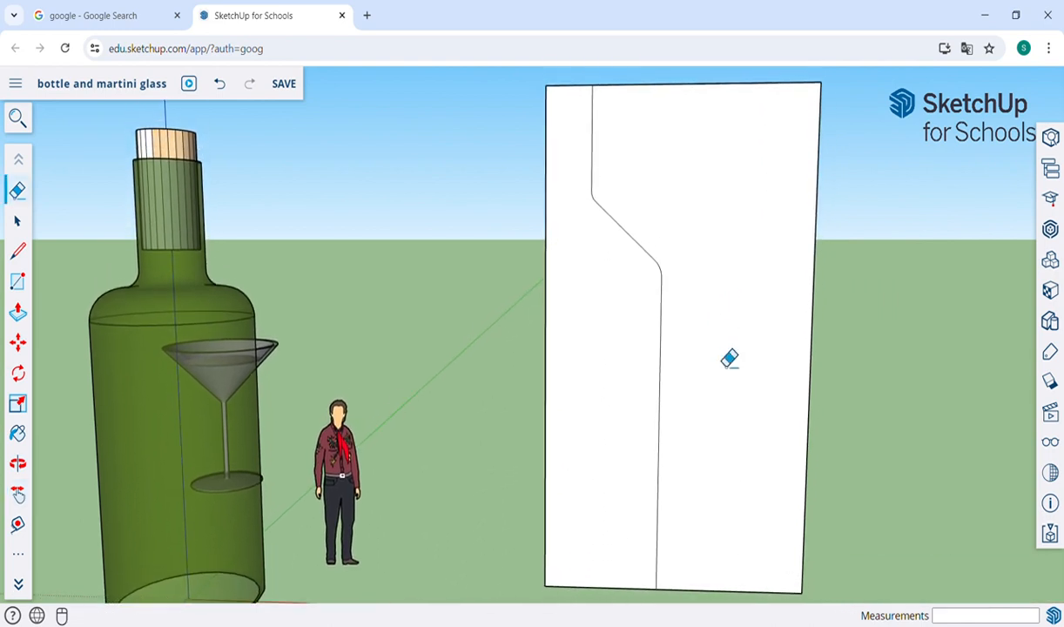
left_click(742, 84)
mouse_move(810, 160)
left_mouse_down()
mouse_move(841, 183)
mouse_move(803, 206)
left_mouse_up()
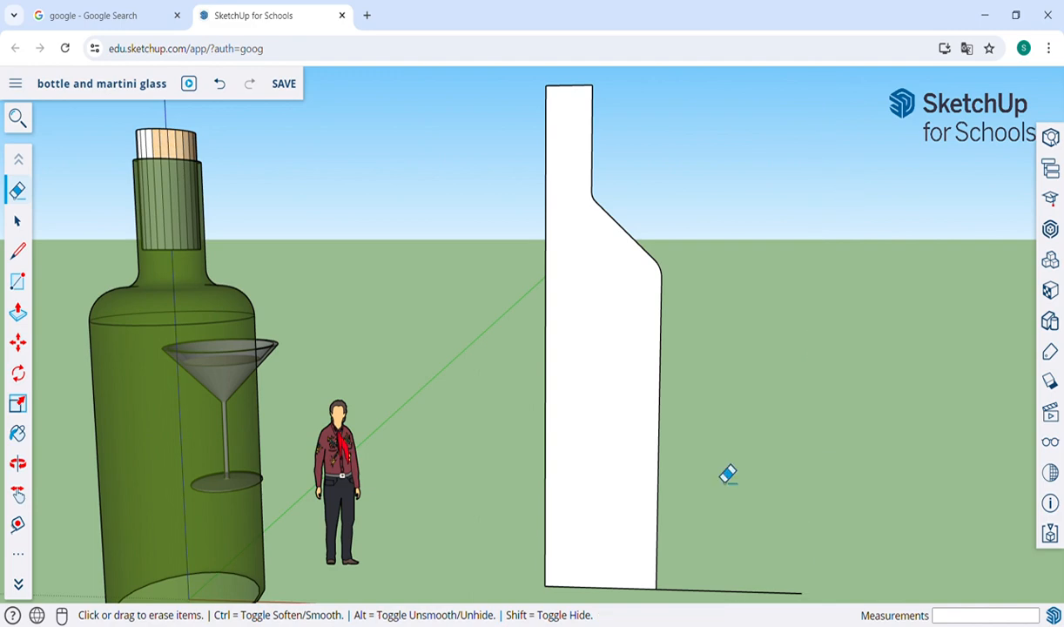
left_click_drag(703, 603, 699, 587)
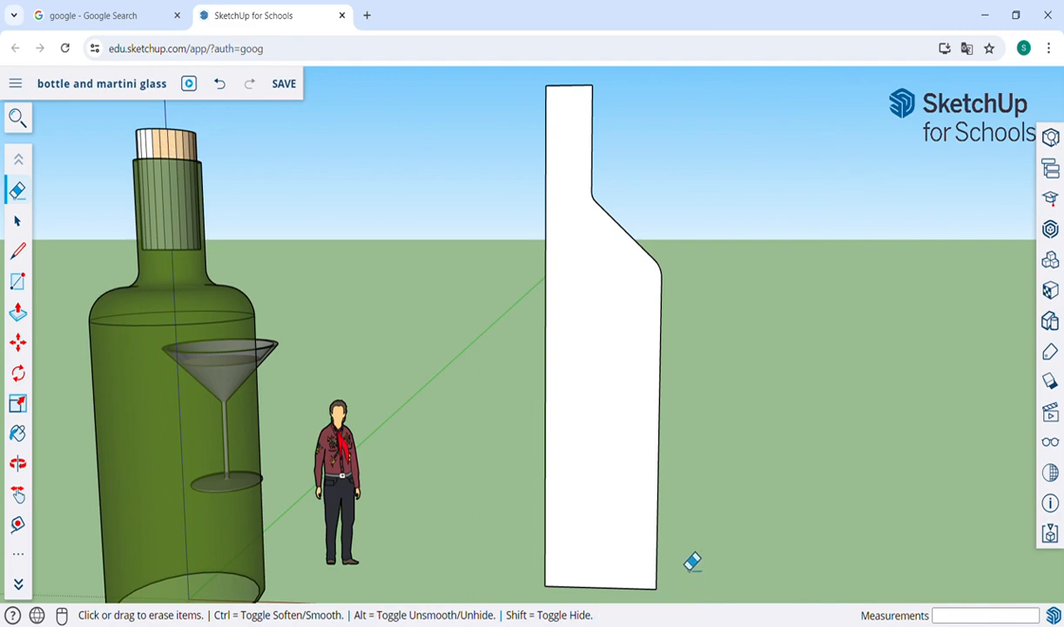
Step: Draw a horizontal 24-sided circle with a radius of about 1' 10 3/8", centred on the bottom end of the profile's straight vertical edge
scroll(693, 561, "down", 3)
key("o")
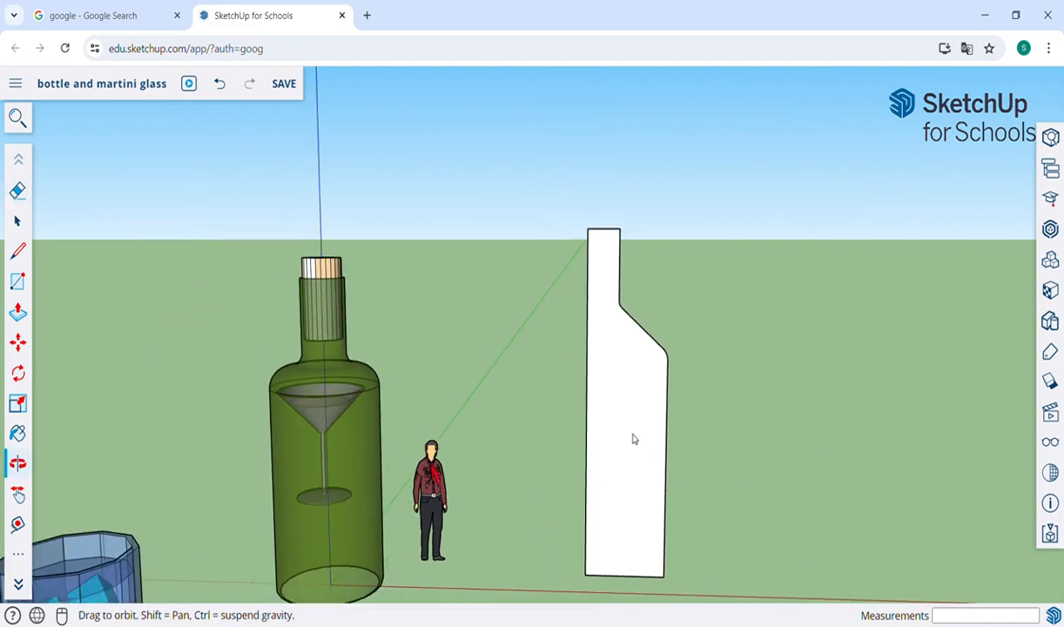
left_click_drag(652, 449, 675, 432)
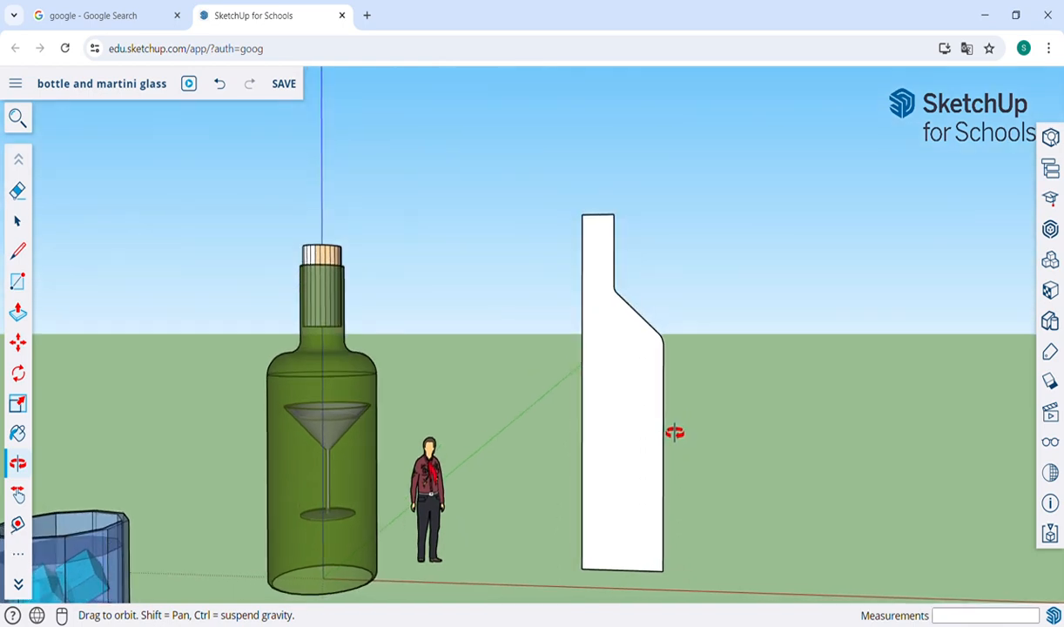
mouse_move(682, 480)
left_mouse_down("shift")
mouse_move(649, 447)
mouse_move(551, 490)
mouse_move(634, 487)
left_mouse_up("shift")
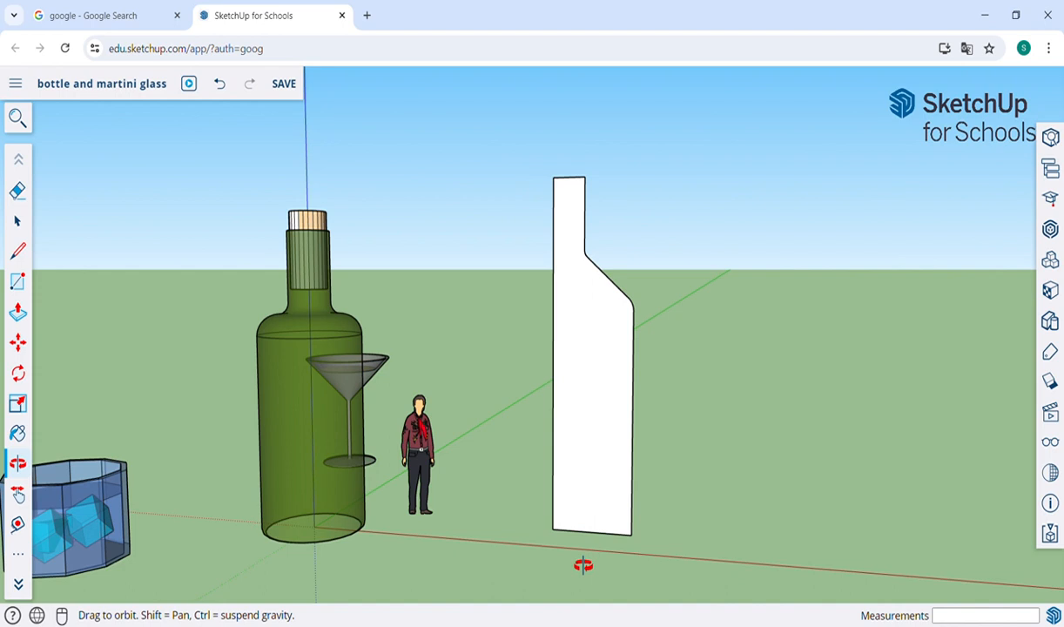
key("c")
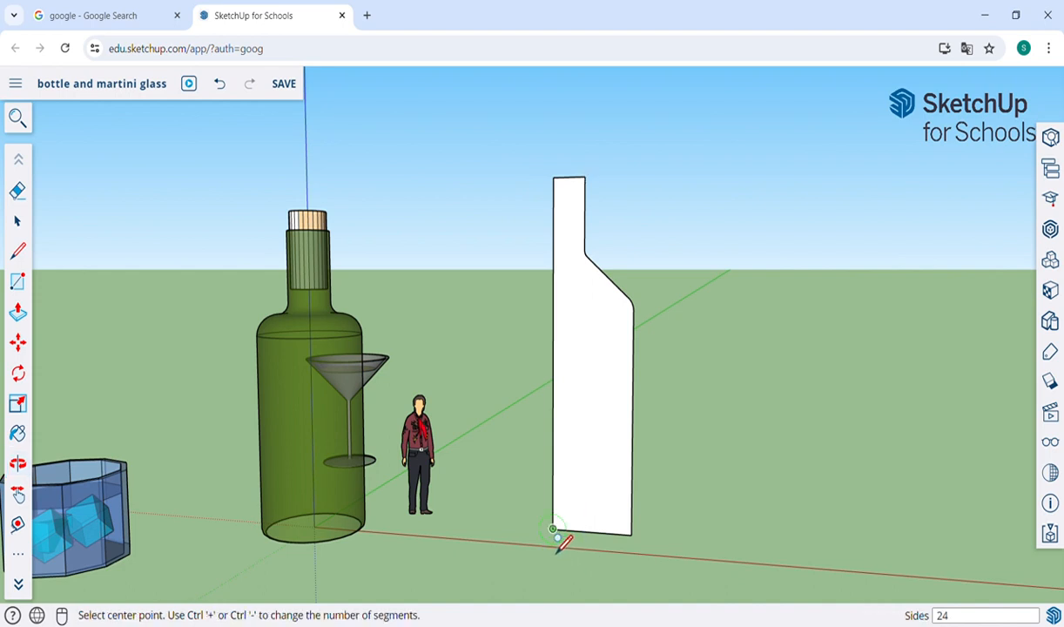
scroll(552, 529, "up", 5)
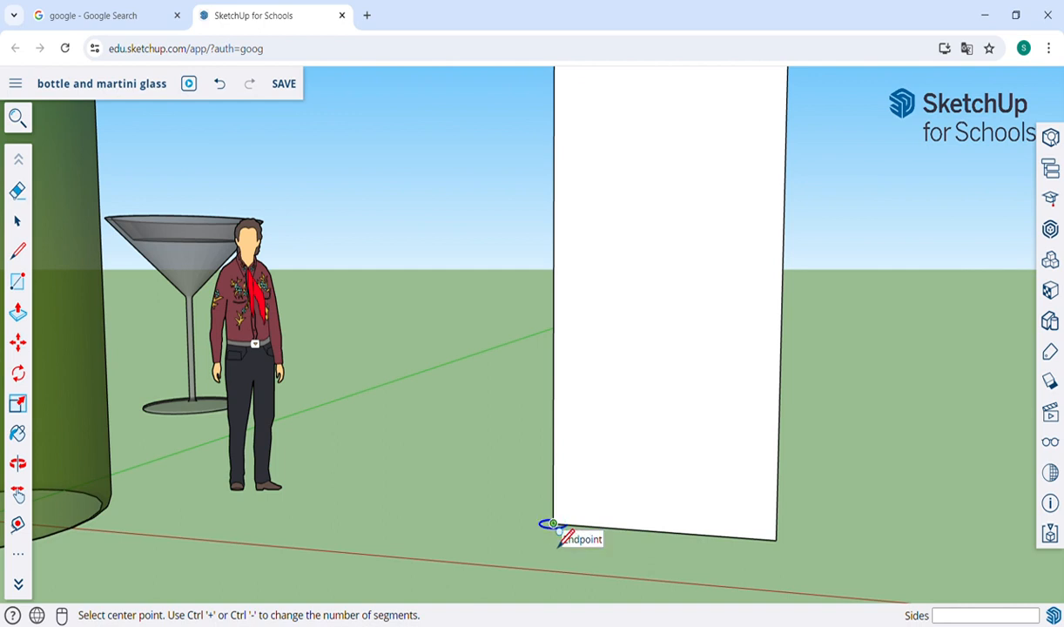
left_click(553, 524)
left_click(626, 556)
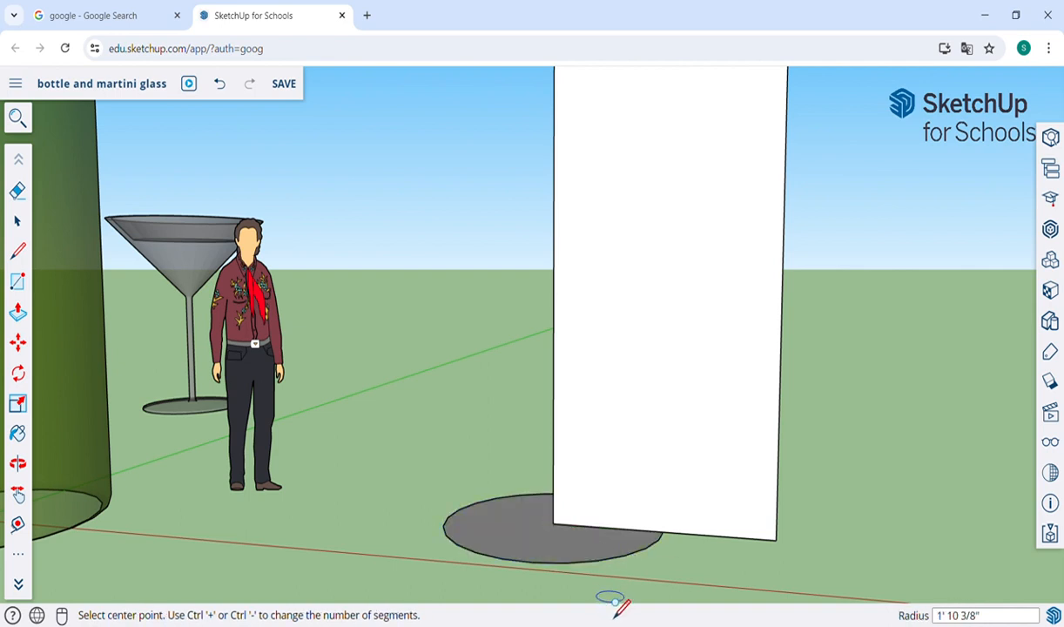
Step: Revolve the half-bottle profile into a solid bottle with Follow Me, using the edge of the circle at its base as the path
scroll(611, 601, "down", 5)
key("h")
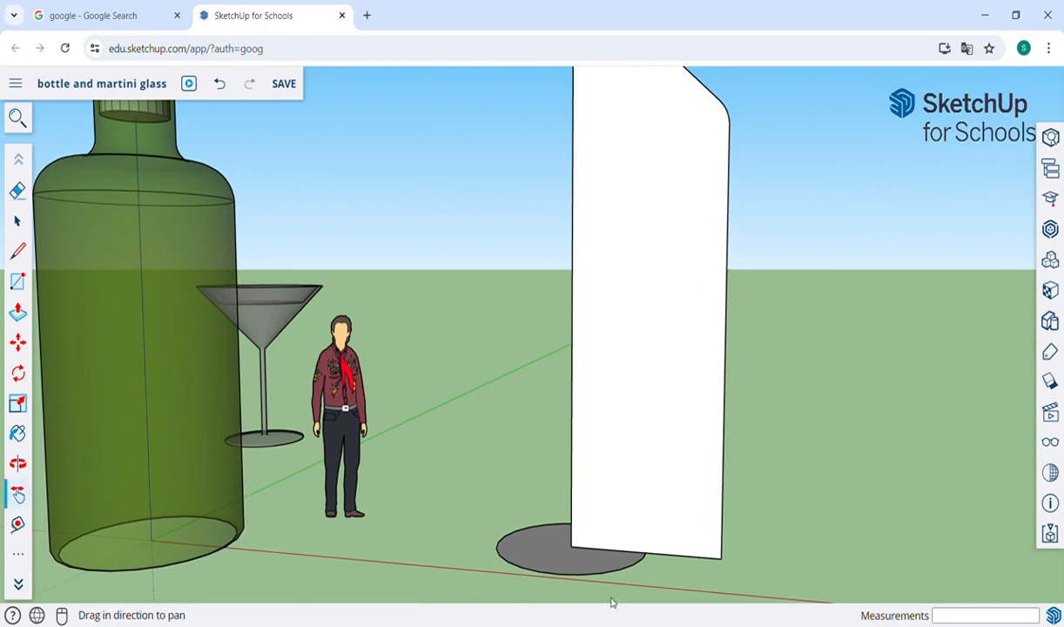
scroll(613, 601, "down", 2)
scroll(565, 516, "down", 3)
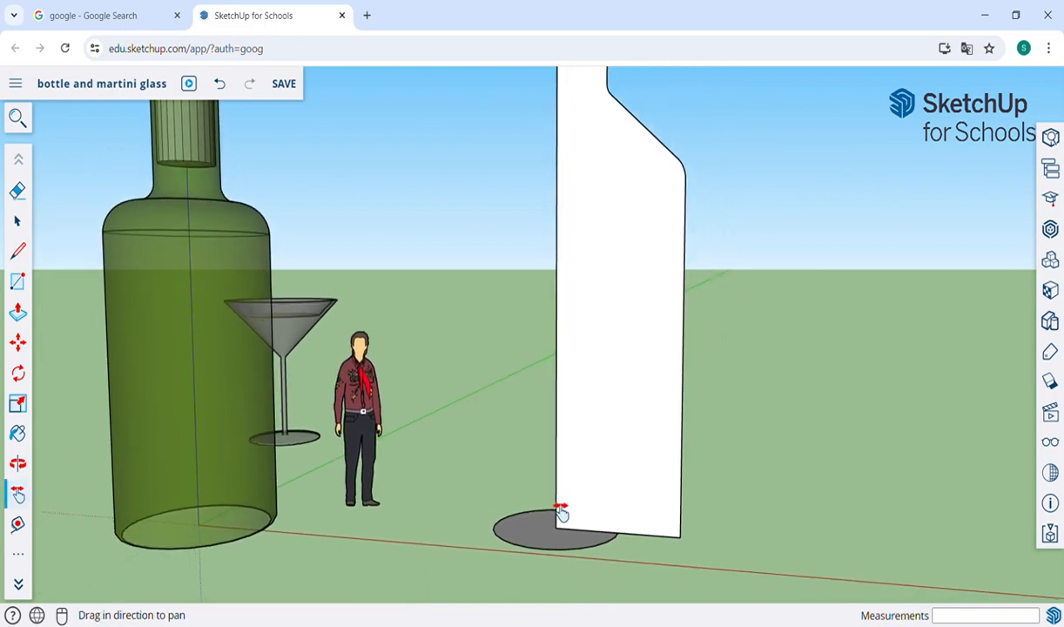
scroll(562, 514, "down", 2)
scroll(562, 514, "down", 2)
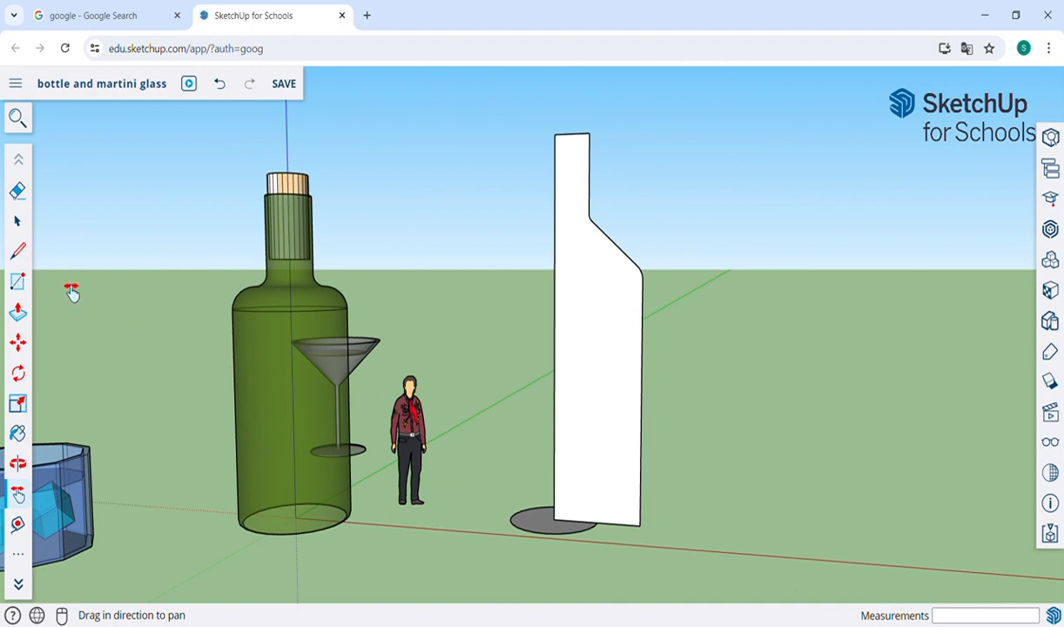
left_click(19, 221)
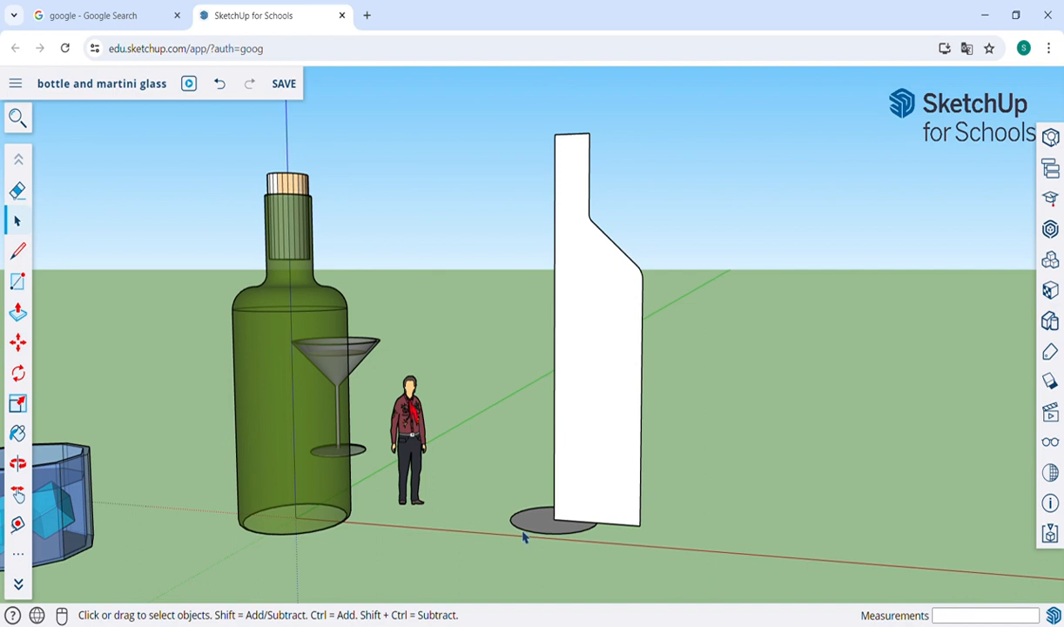
scroll(524, 537, "up", 2)
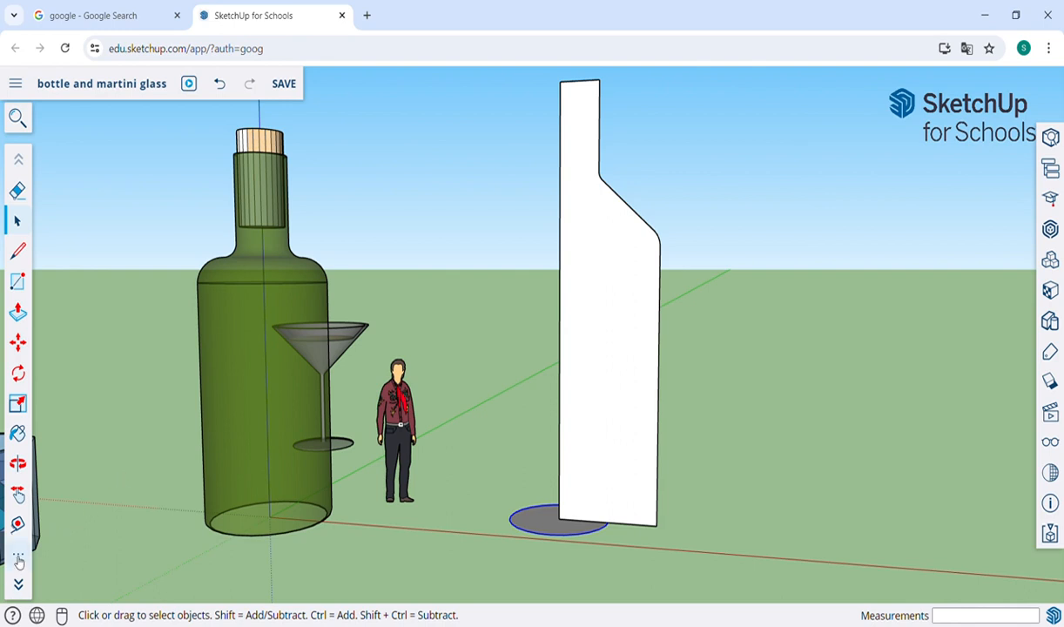
left_click(19, 555)
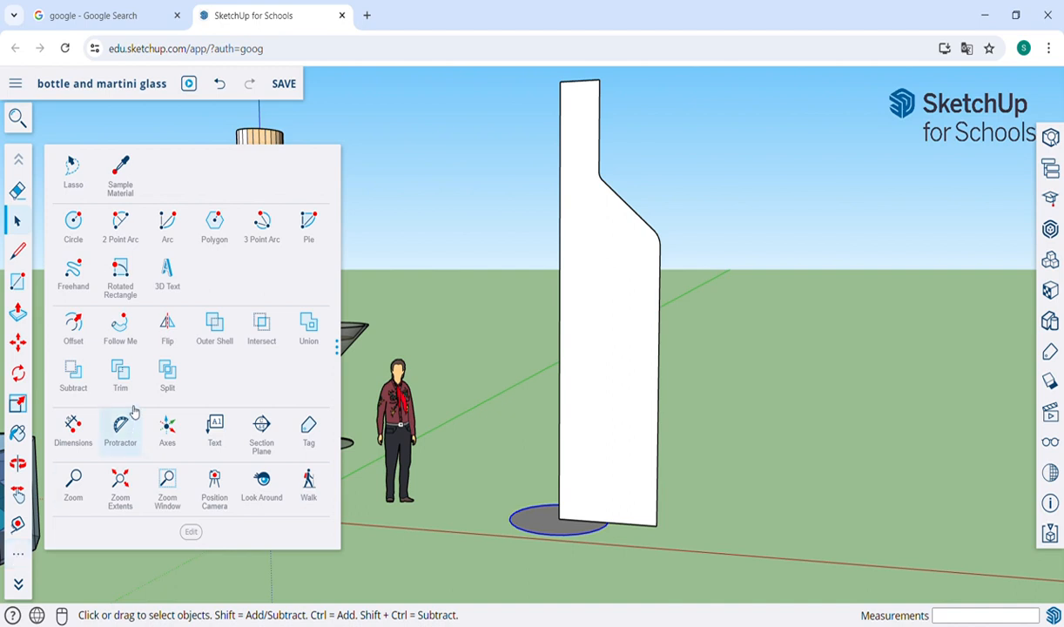
left_click(127, 339)
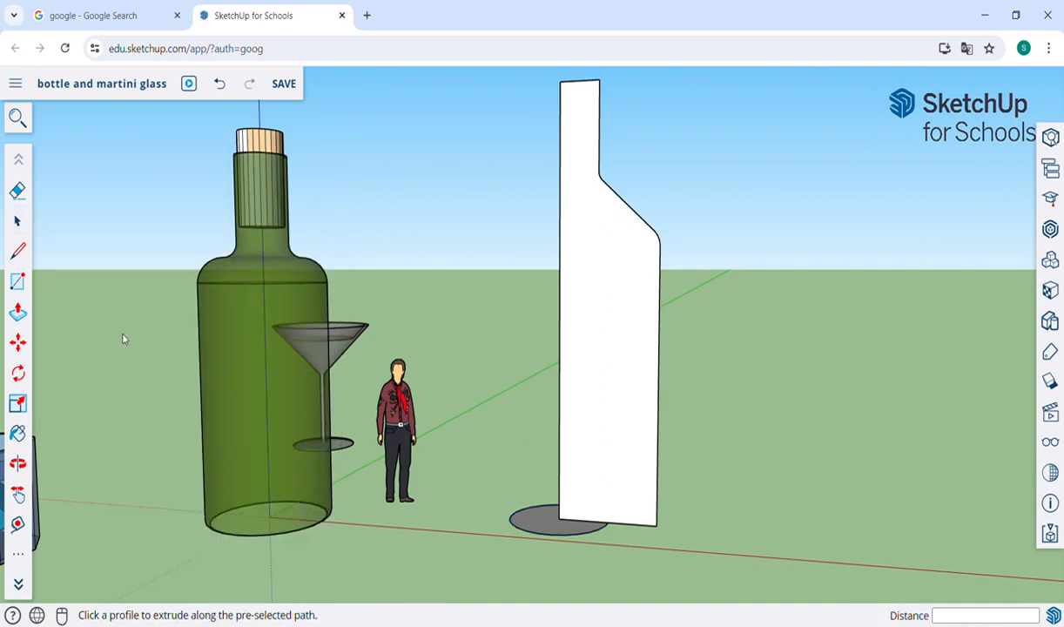
left_click(612, 384)
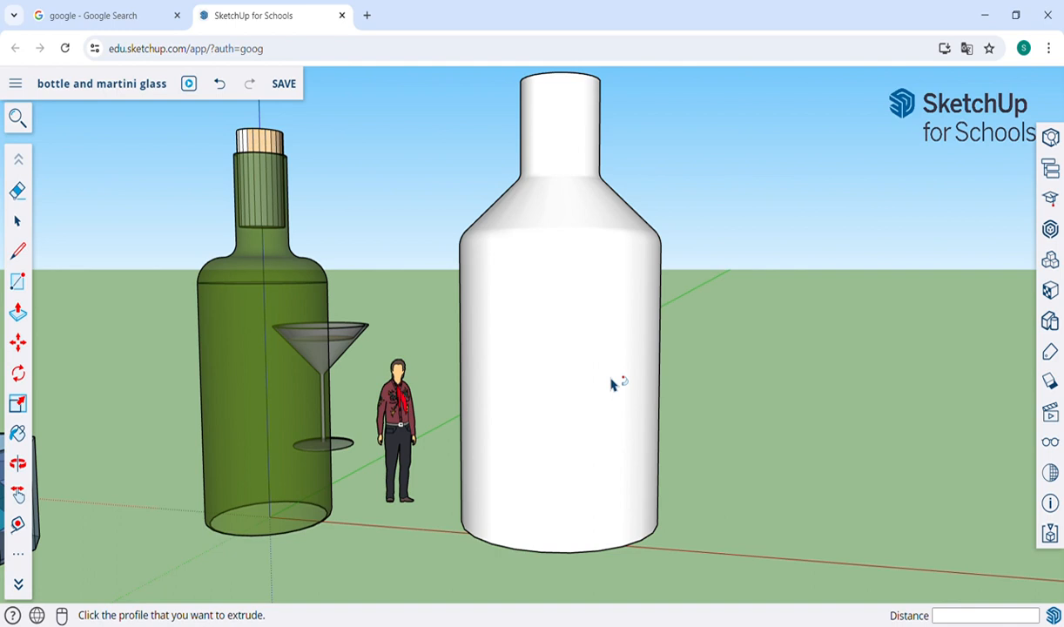
key("o")
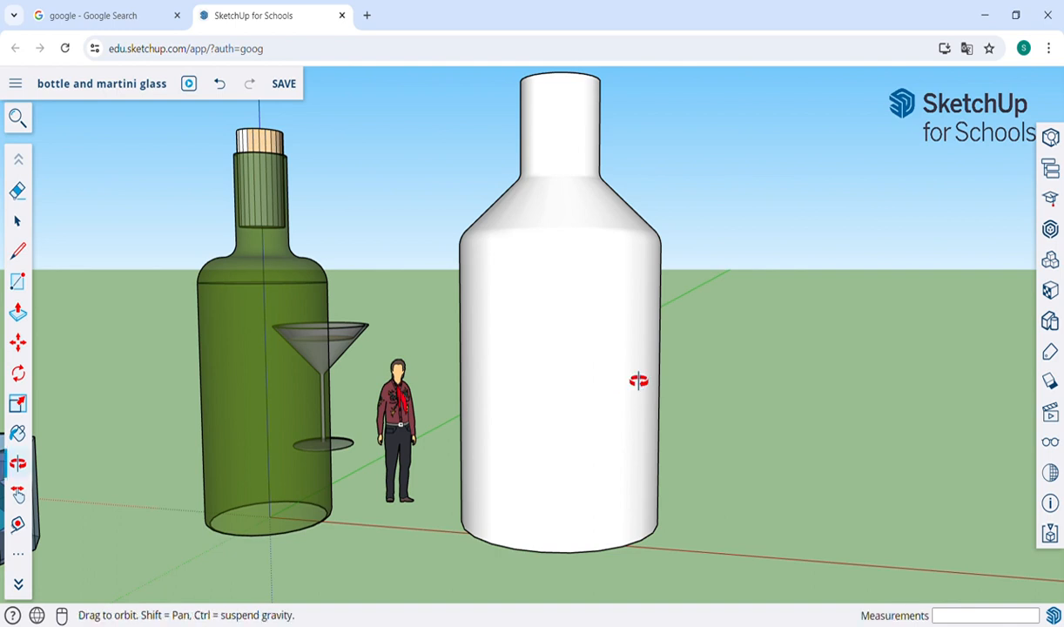
left_click_drag(740, 347, 704, 365)
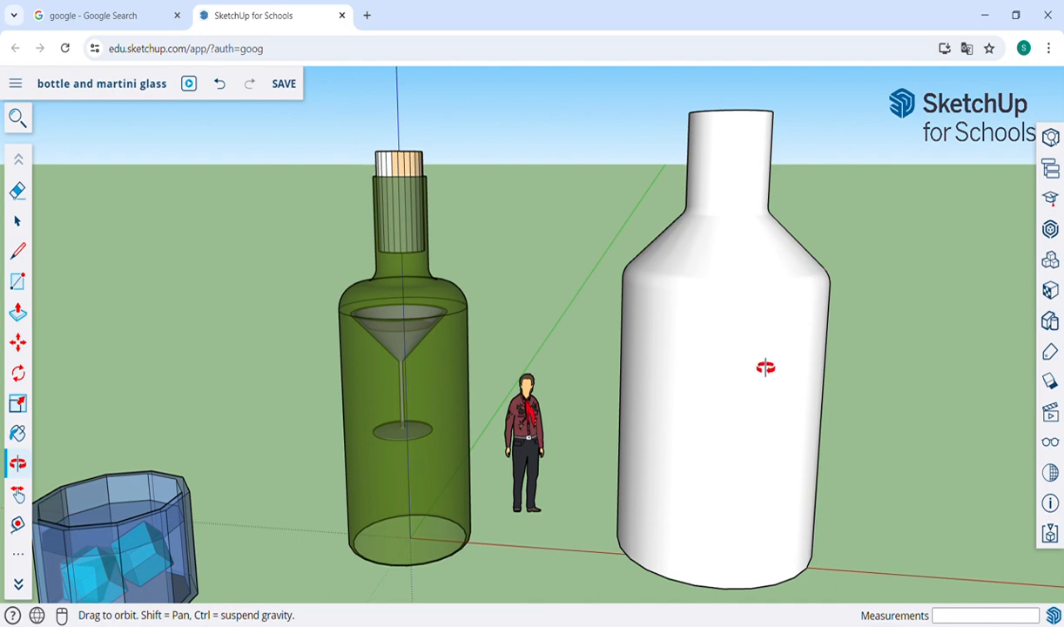
Step: Paint the revolved second bottle with the Translucent Glass Dark Green material from the Glass and Mirrors collection
key("b")
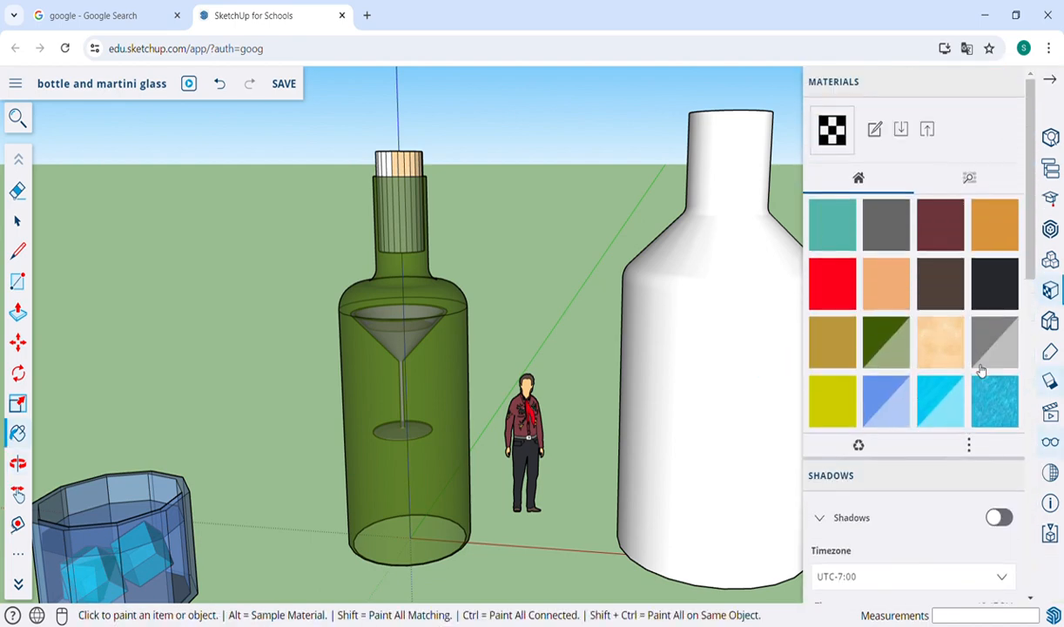
left_click(969, 180)
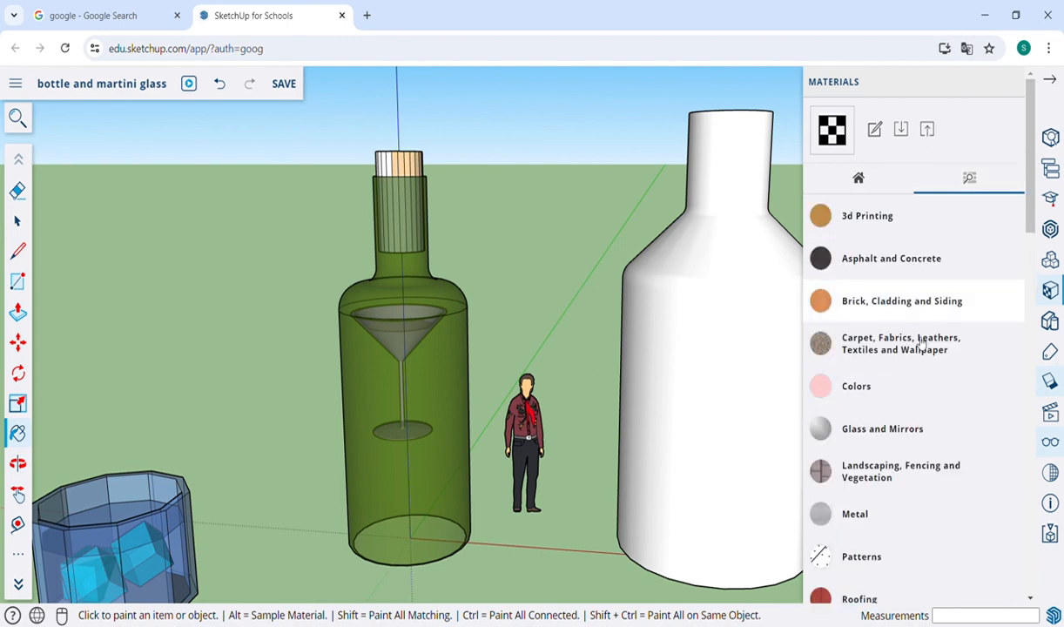
left_click(914, 433)
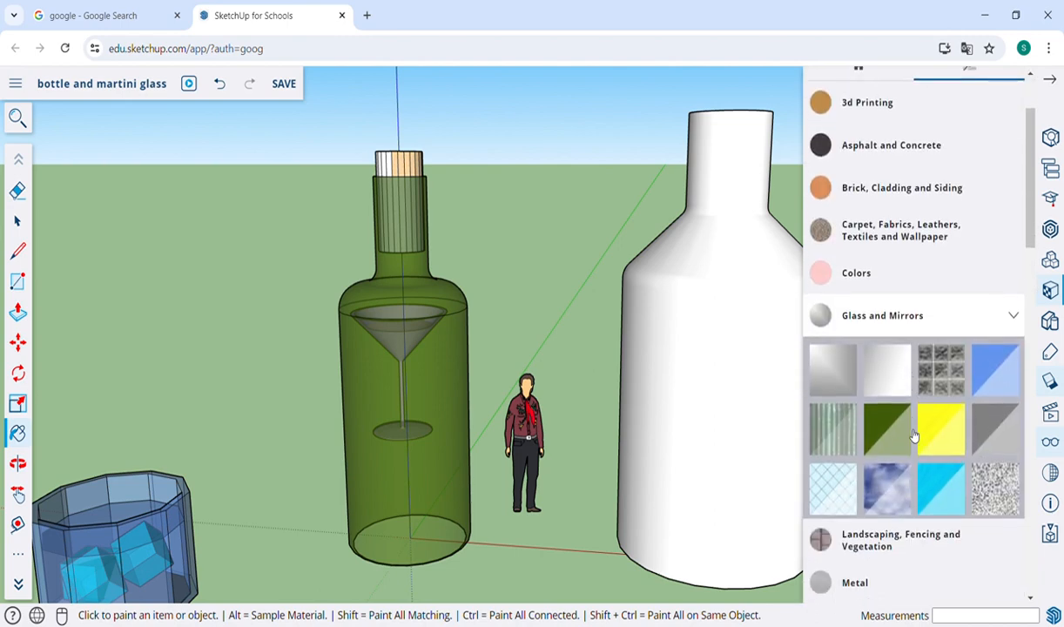
left_click(890, 433)
left_click(701, 407)
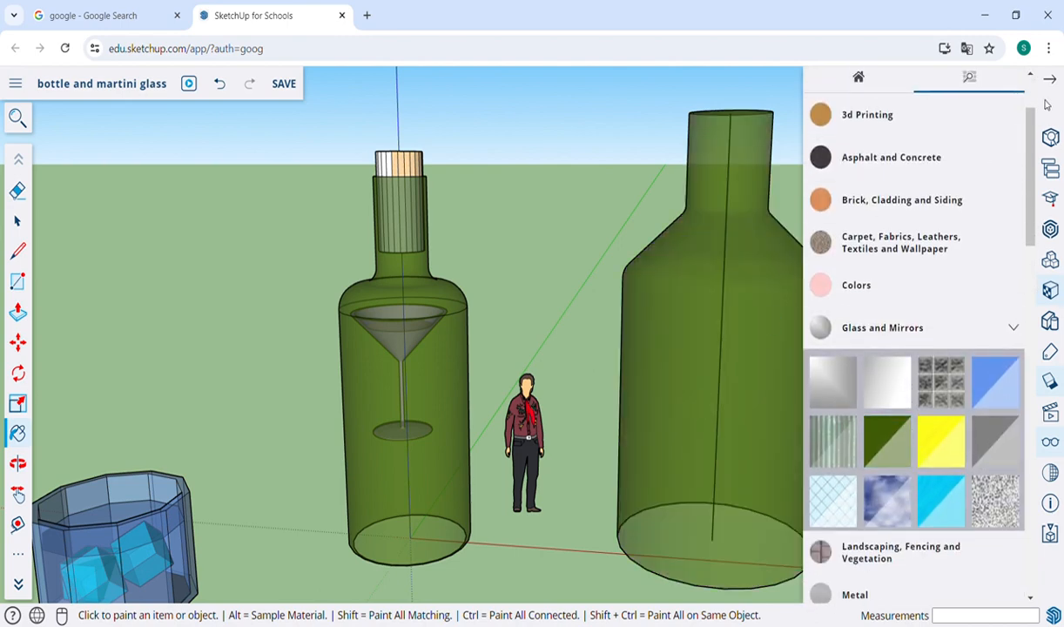
left_click(1051, 80)
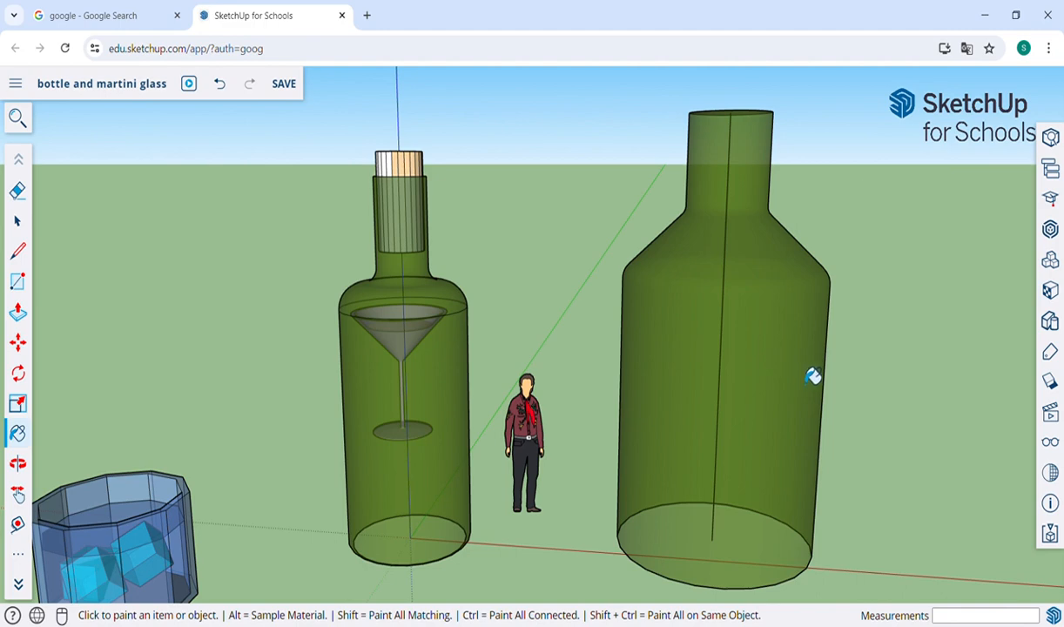
key("o")
left_click_drag(808, 373, 640, 444)
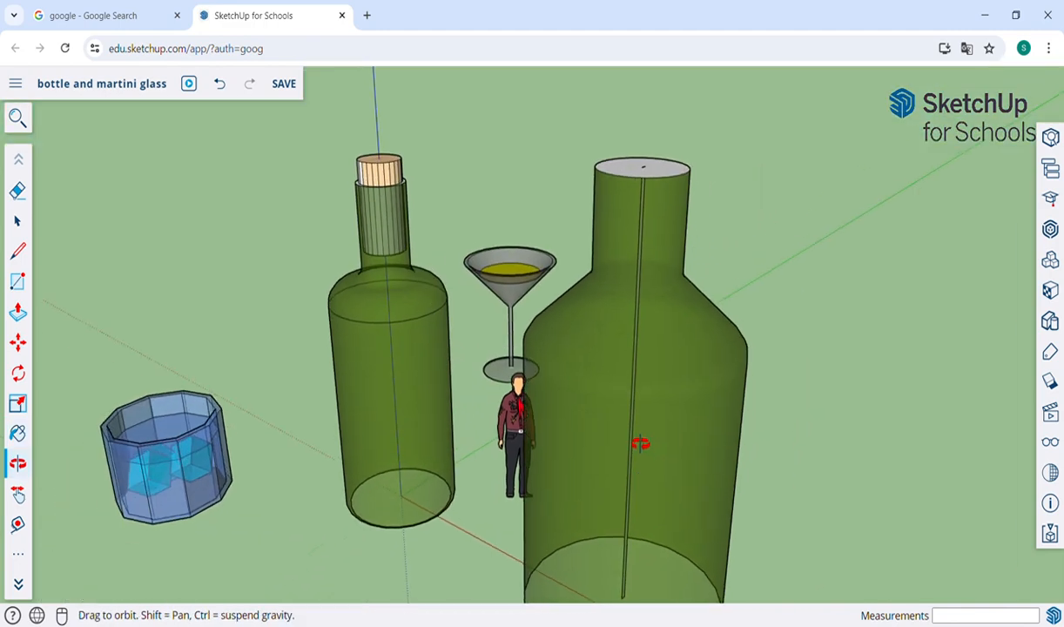
scroll(638, 443, "up", 2)
scroll(665, 186, "up", 5)
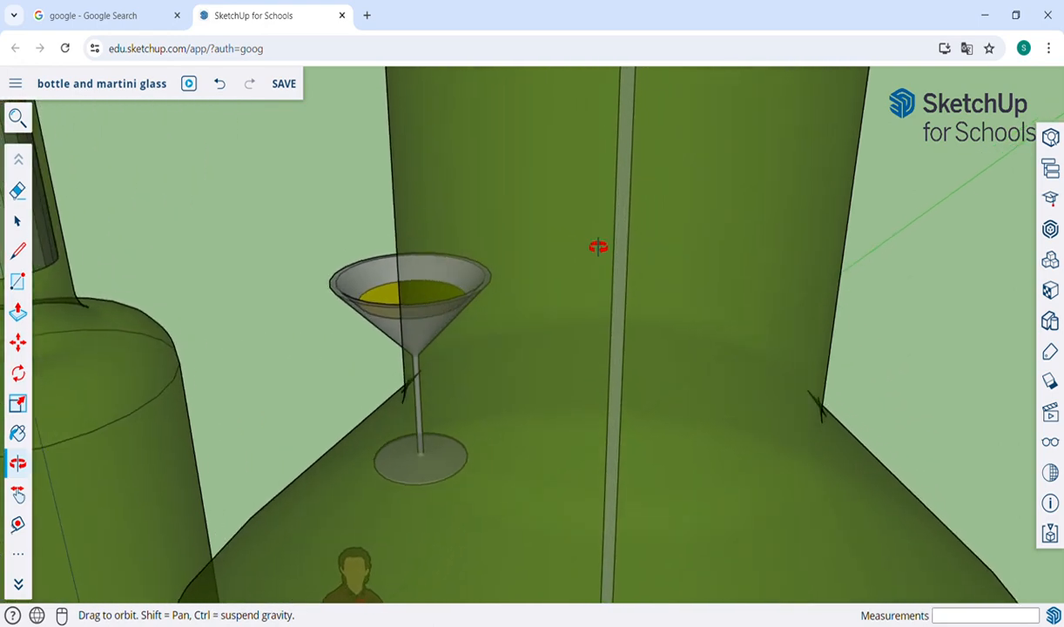
key("e")
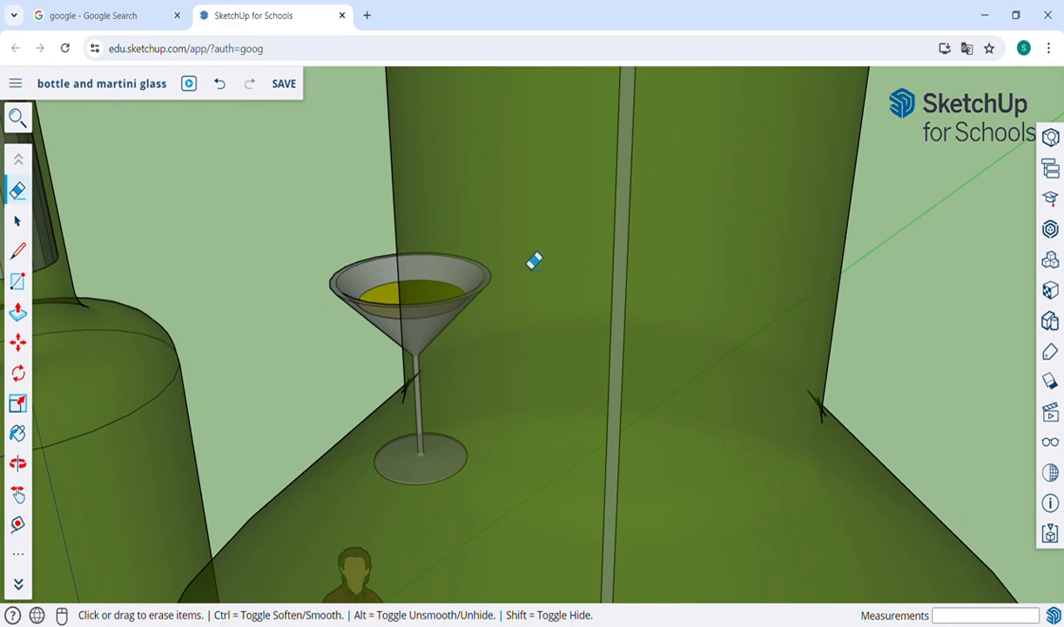
scroll(670, 277, "down", 2)
scroll(670, 277, "down", 5)
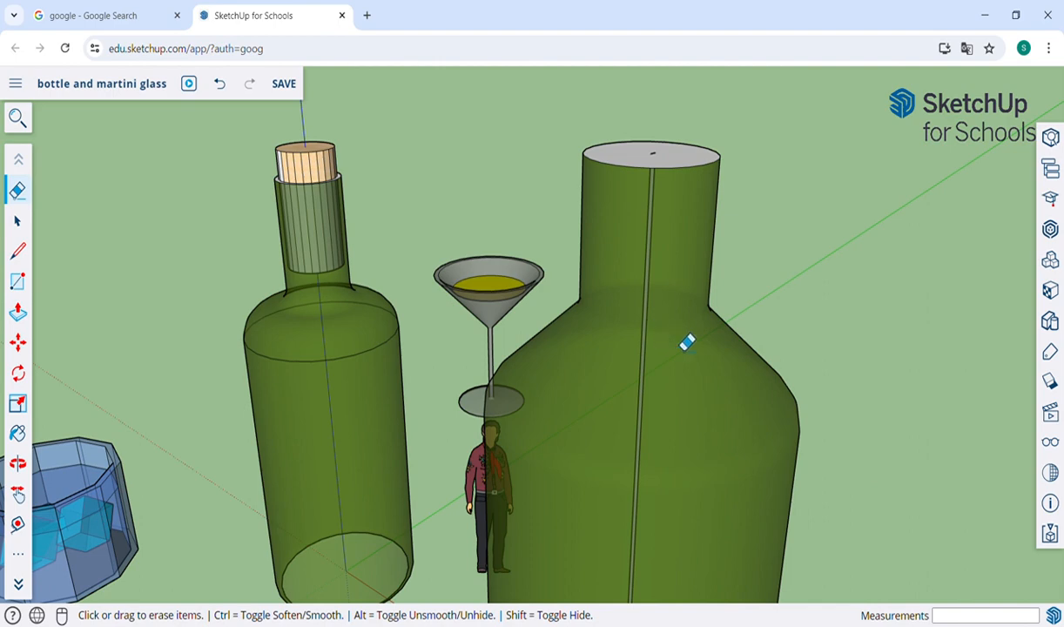
key("h")
key("ctrl+z")
key("ctrl+z")
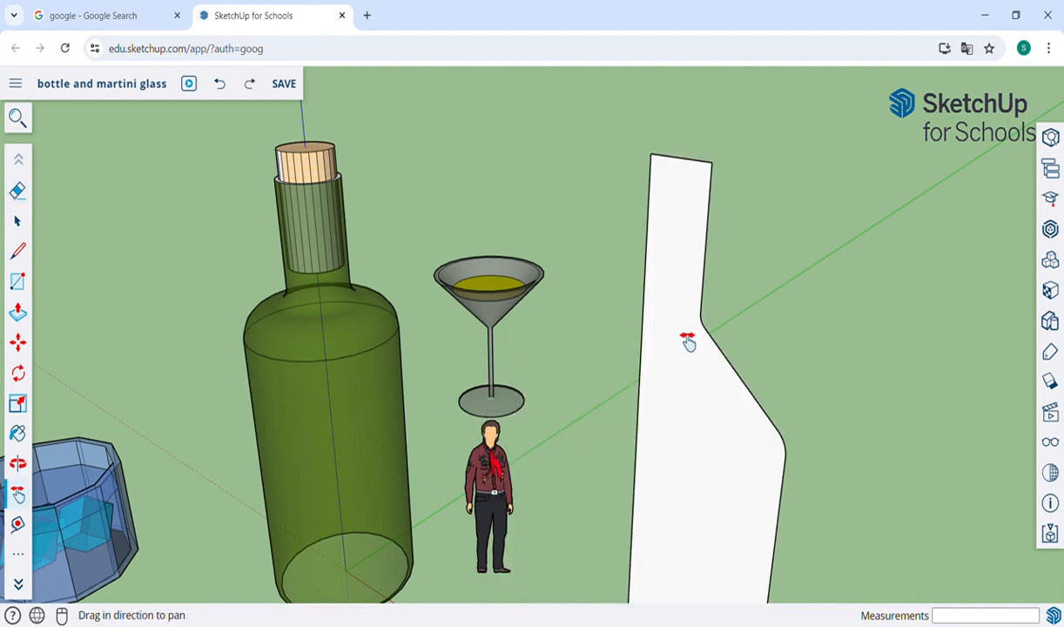
key("o")
left_click_drag(629, 493, 691, 240)
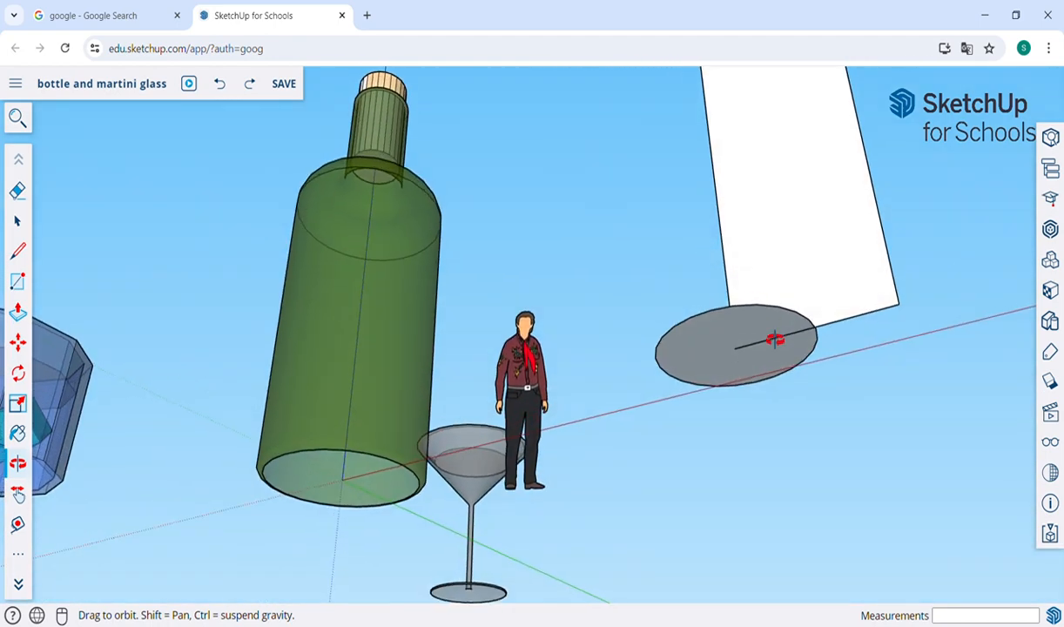
left_click_drag(910, 322, 910, 442)
key("h")
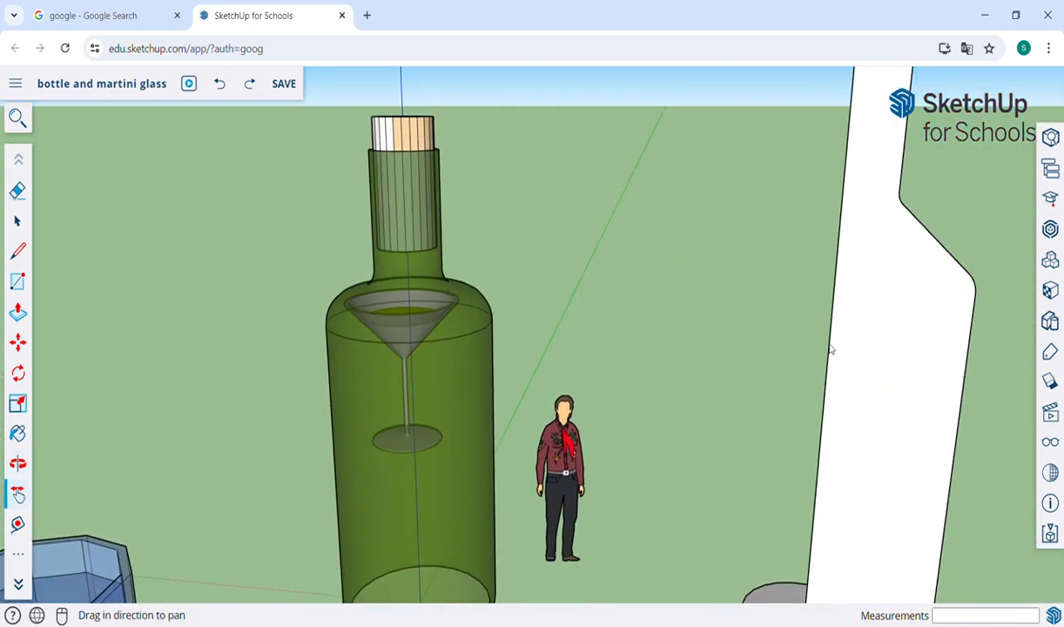
left_click_drag(831, 351, 696, 371)
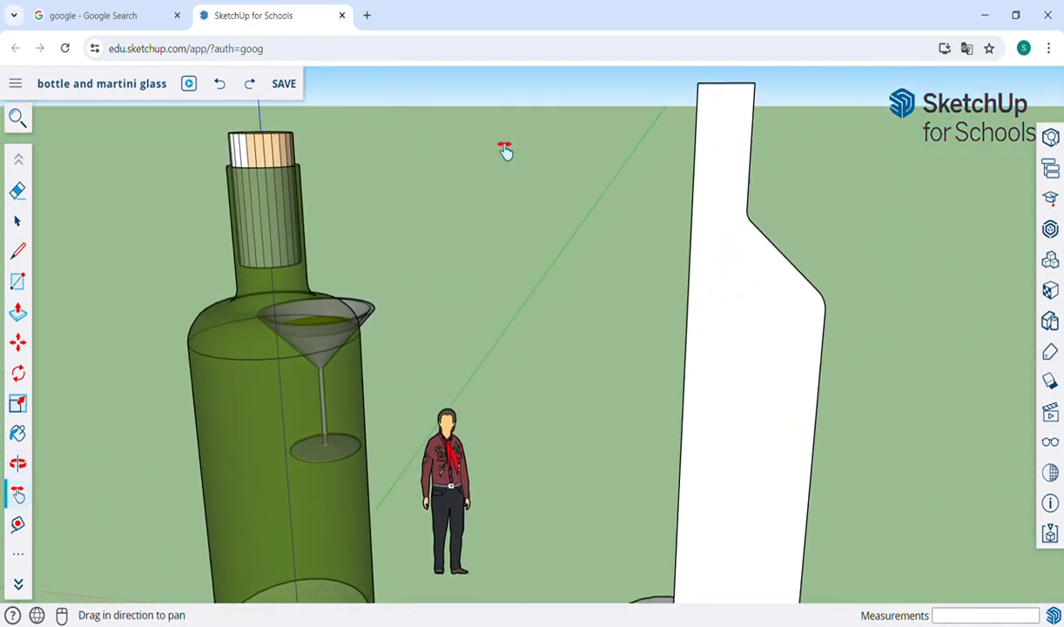
left_click(249, 83)
left_click(249, 83)
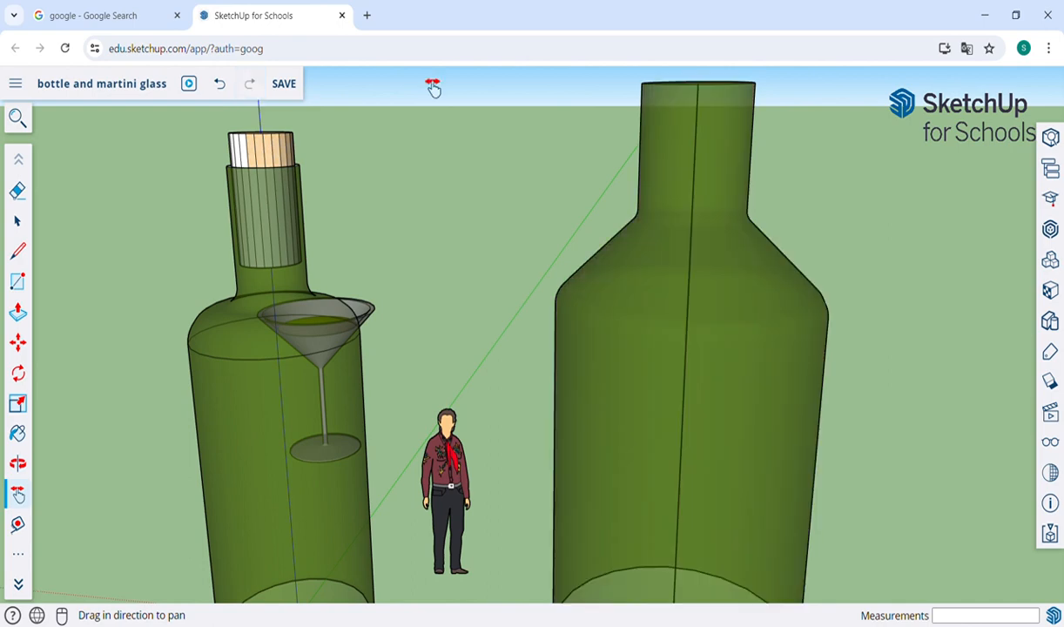
Step: Offset the outer edge of the second bottle's top face inward by about 2 9/16" to outline the rim
key("o")
left_click_drag(677, 126, 717, 336)
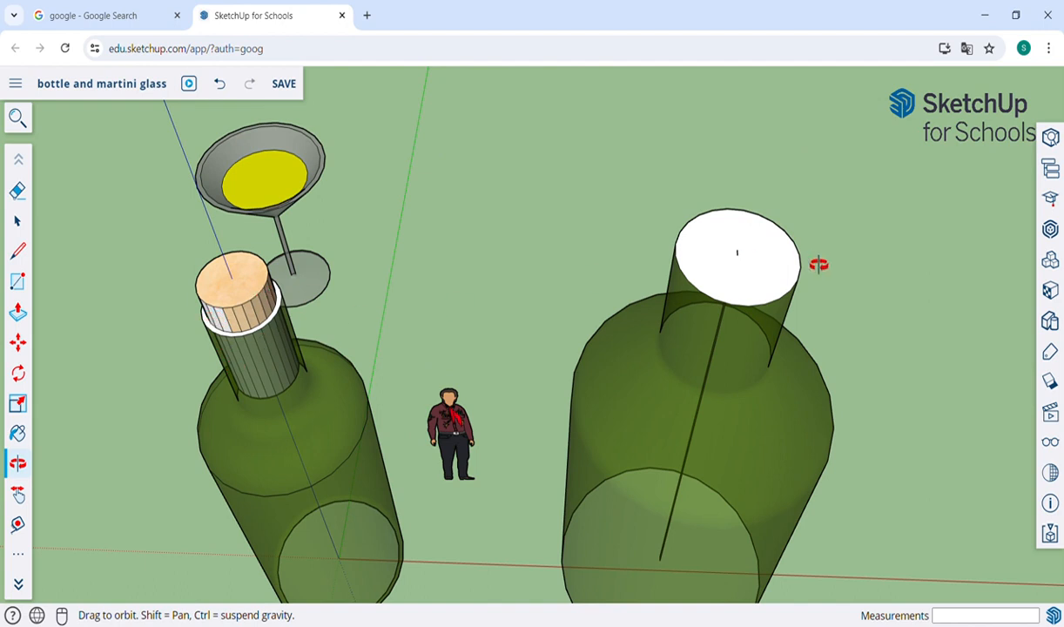
key("f")
left_click(725, 279)
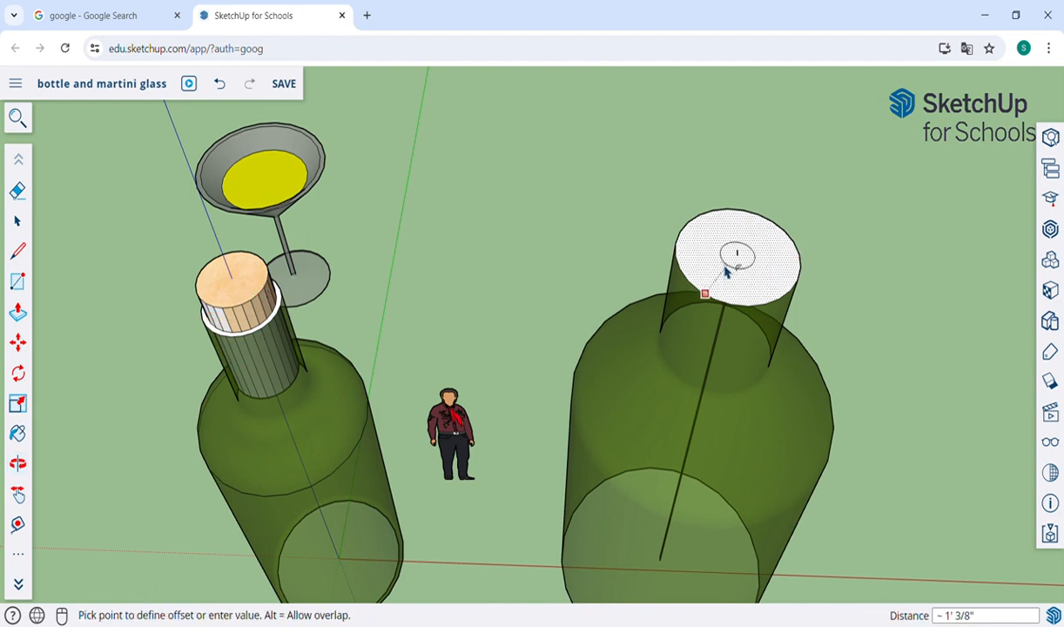
left_click(731, 305)
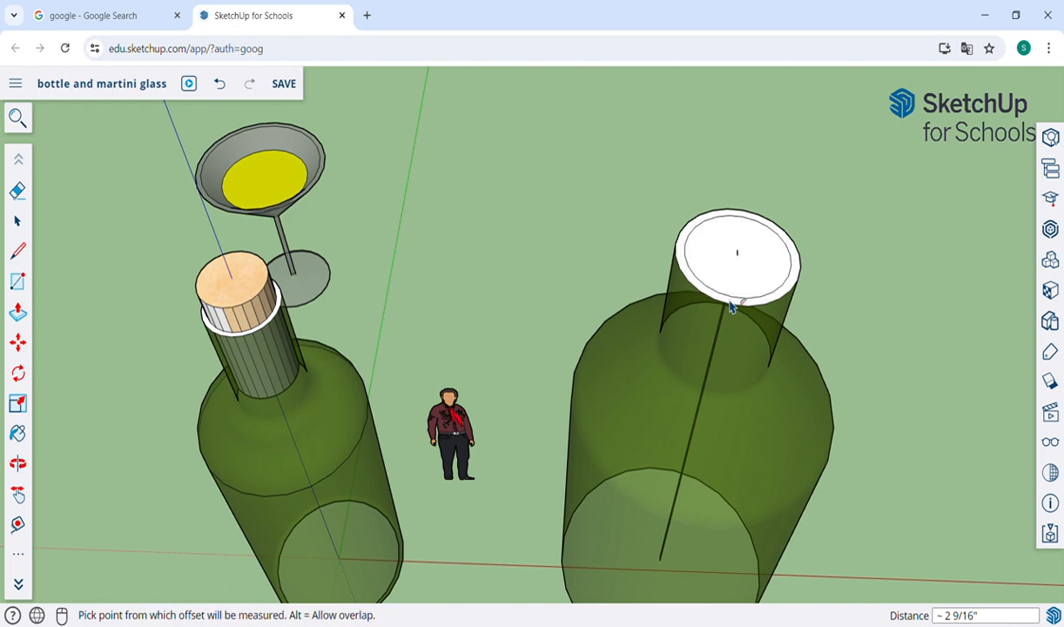
Step: Paint the ring around the second bottle's mouth with Translucent Glass Dark Green
key("b")
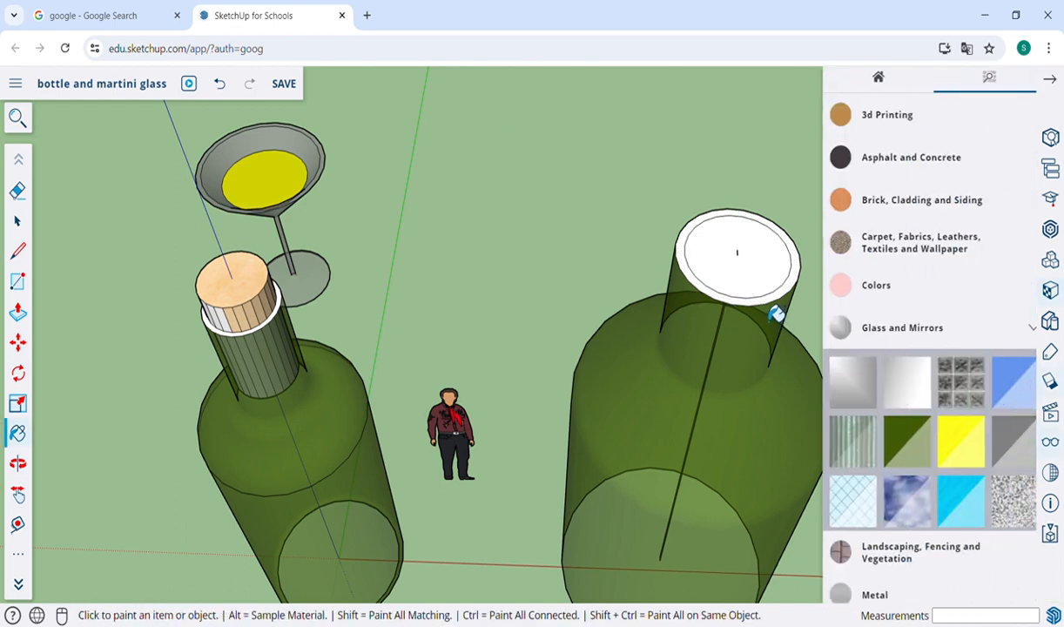
left_click(774, 312)
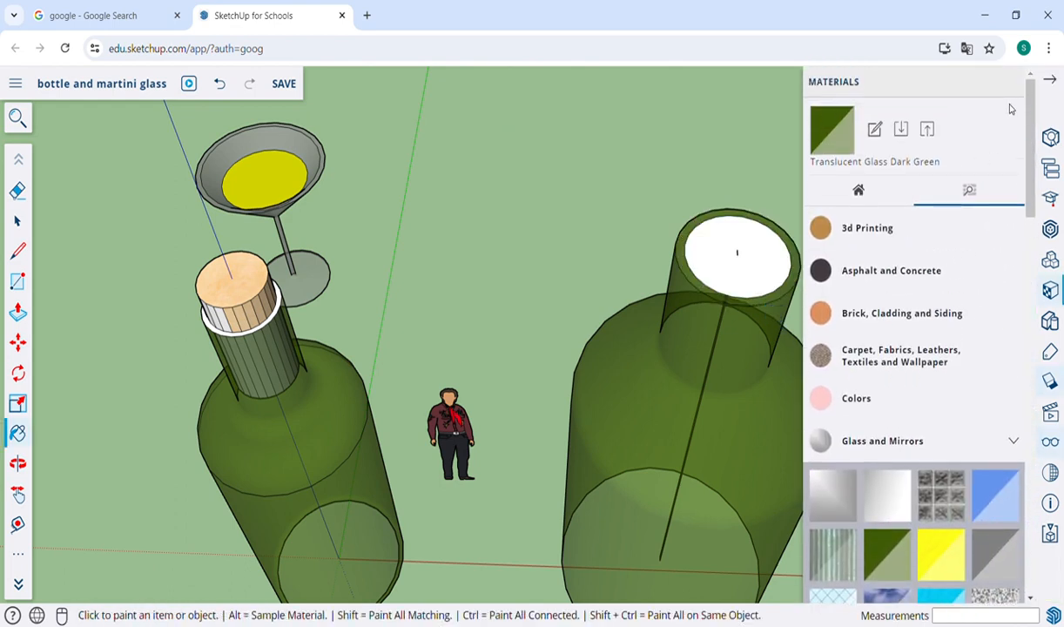
left_click(1052, 81)
Step: Push the inner circular face of the second bottle's mouth about 2' 9 3/8" down into the neck
key("f")
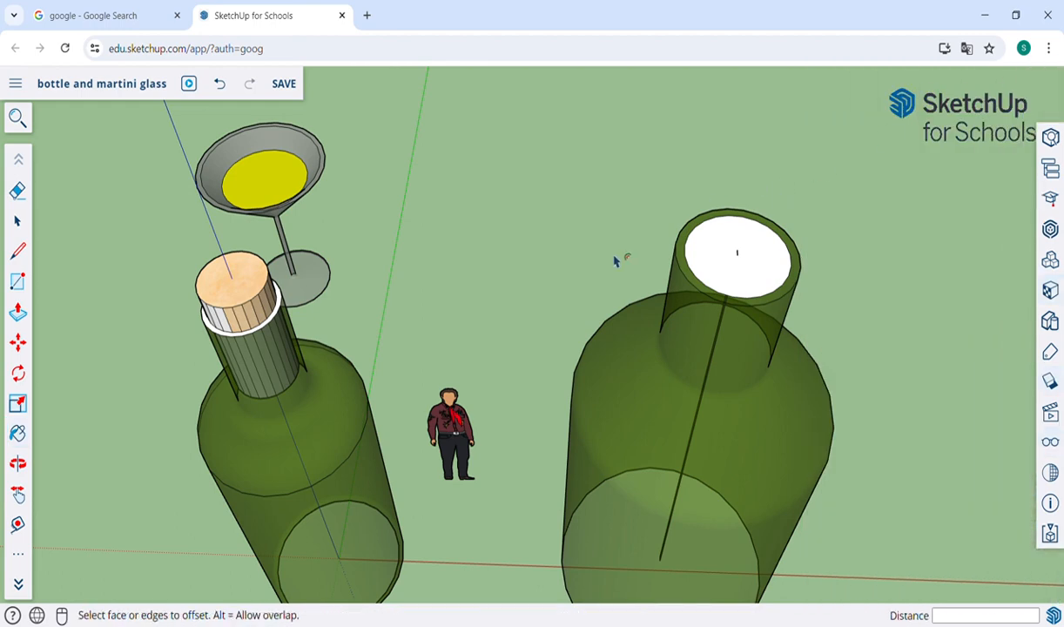
left_click(719, 273)
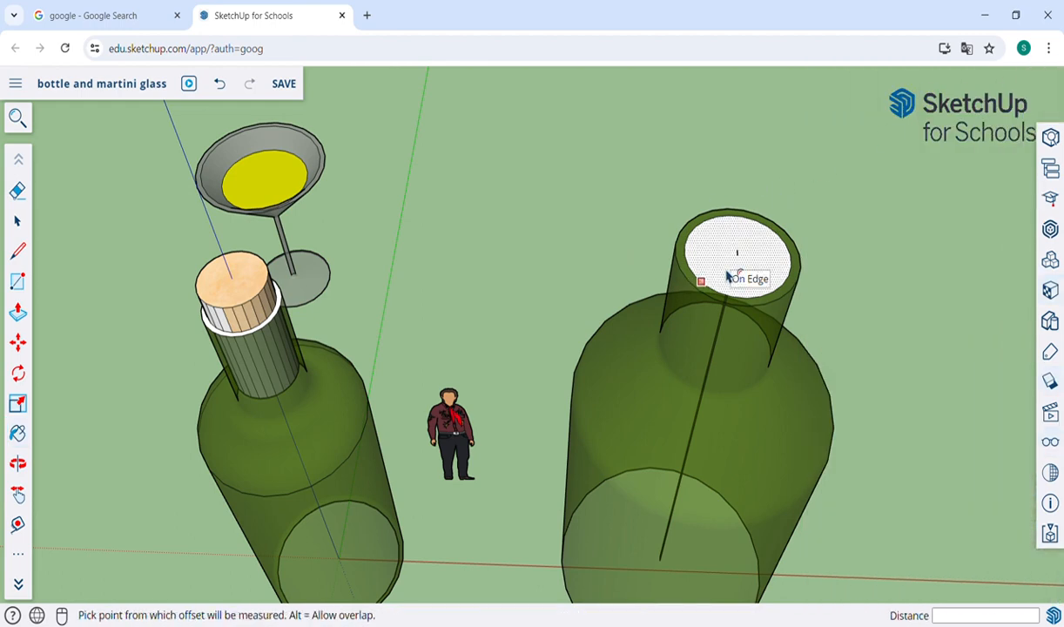
key("p")
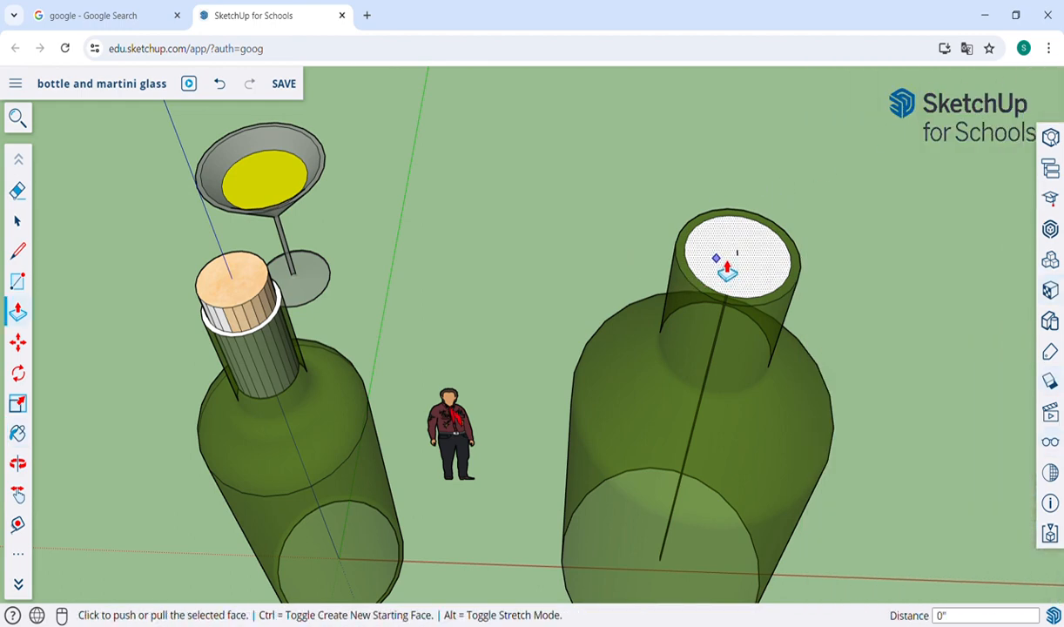
left_click(727, 270)
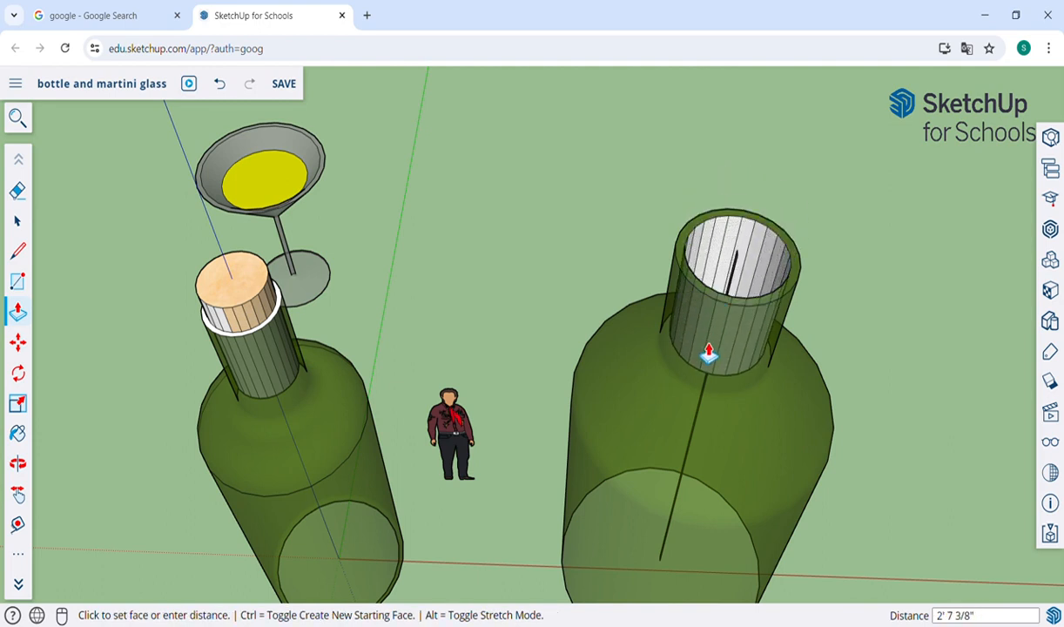
left_click(709, 357)
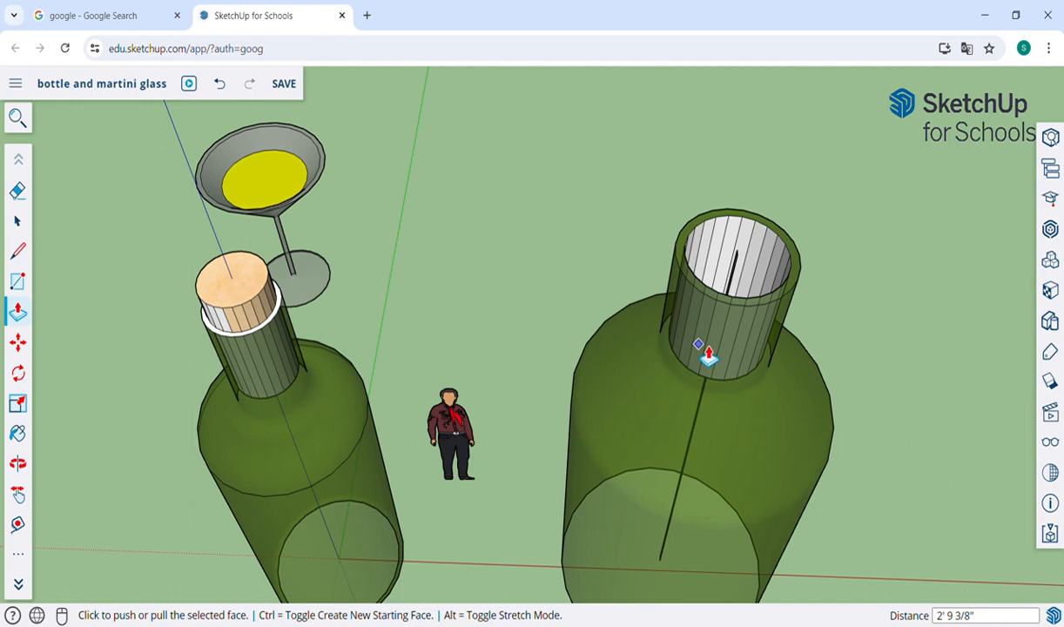
Step: Close the second bottle's neck opening with lines across its inner rim, and erase the dividing lines and the vertical centre line
key("l")
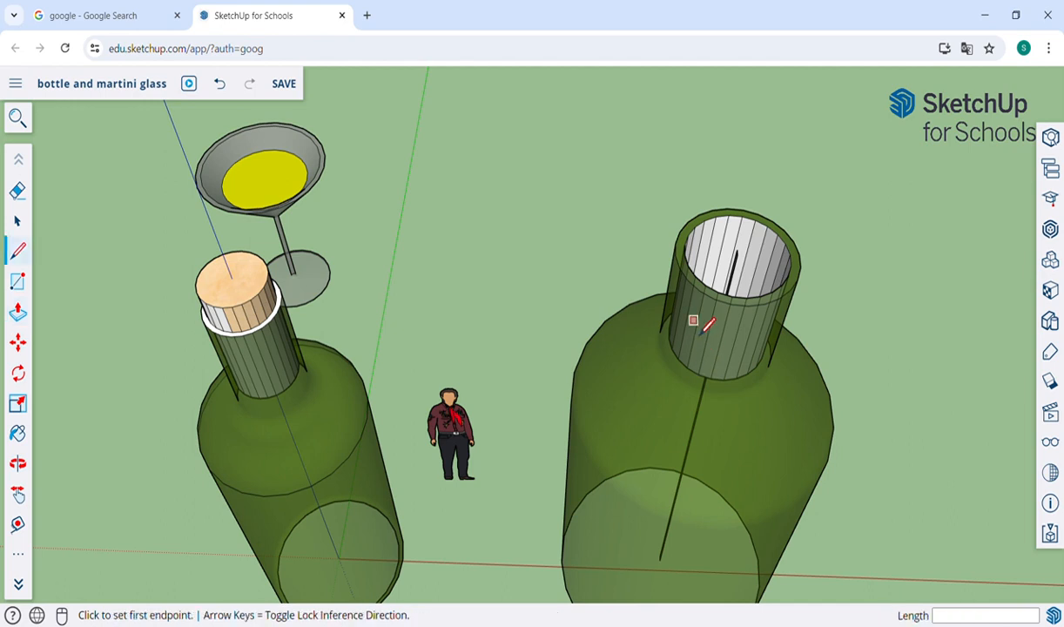
left_click(688, 235)
left_click(792, 291)
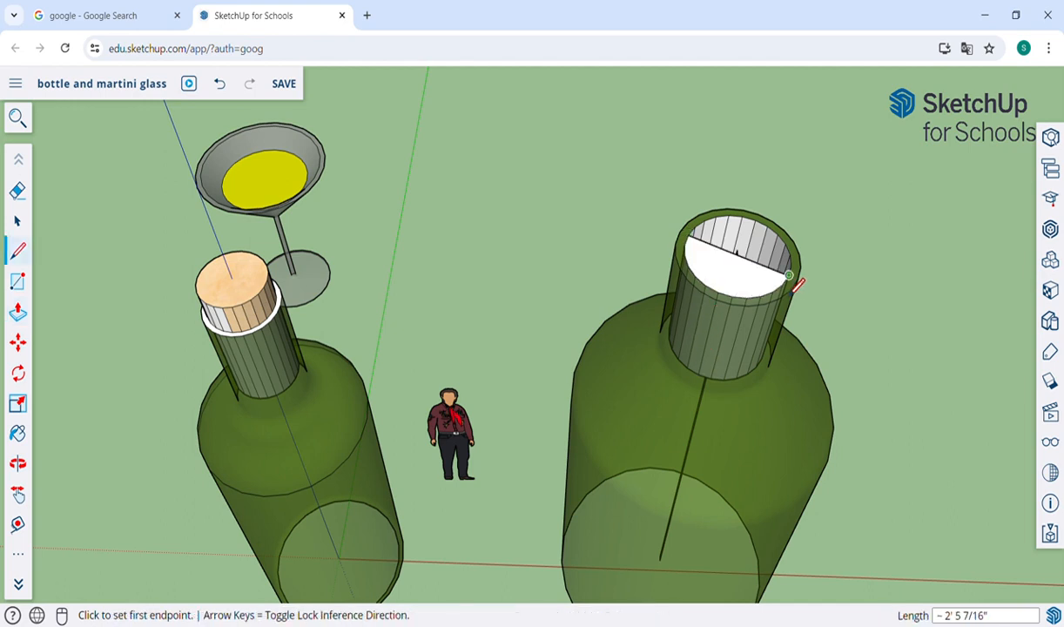
left_click(729, 217)
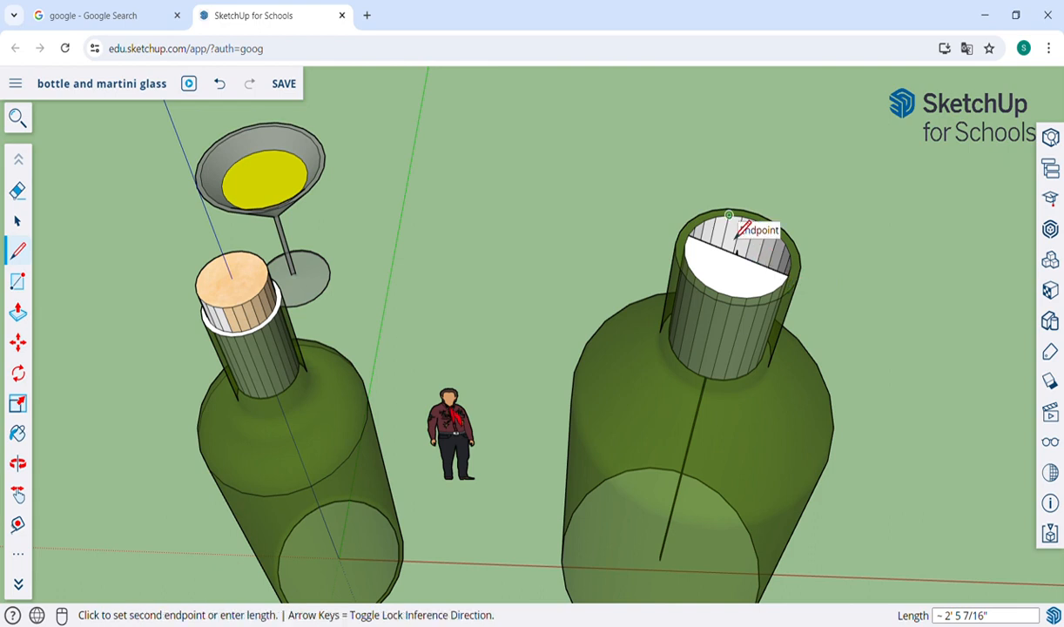
left_click(789, 276)
left_click(730, 215)
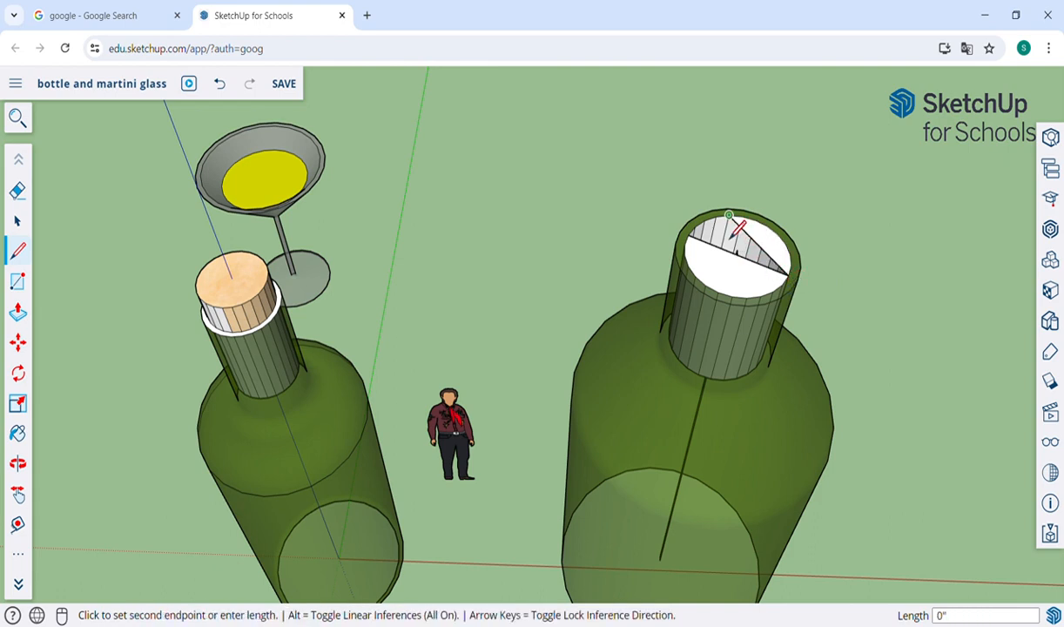
left_click(686, 246)
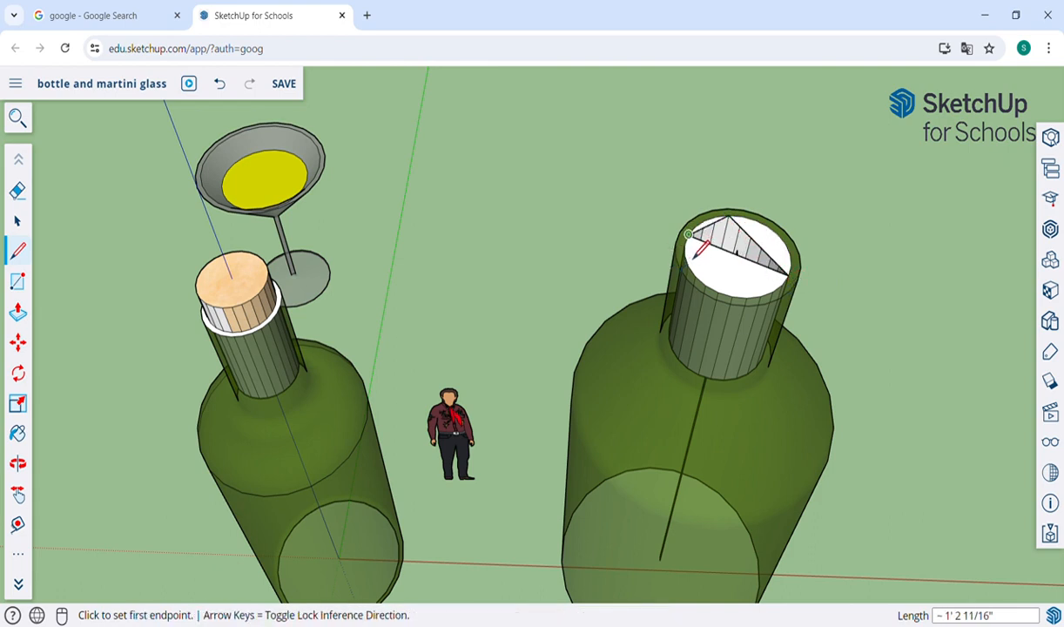
left_click(729, 215)
left_click(714, 245)
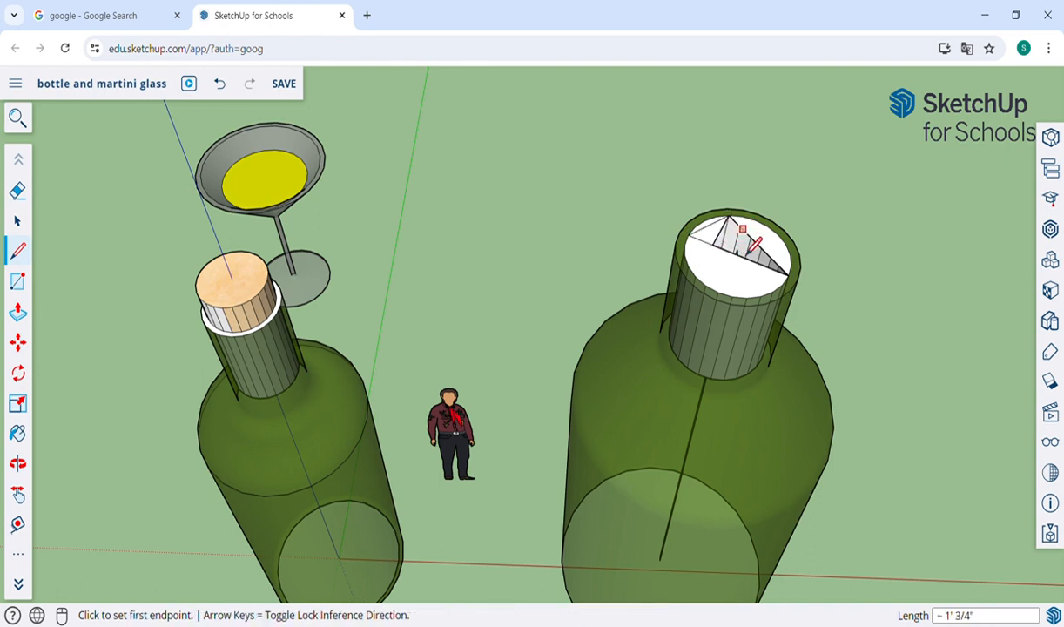
left_click(737, 250)
left_click(752, 240)
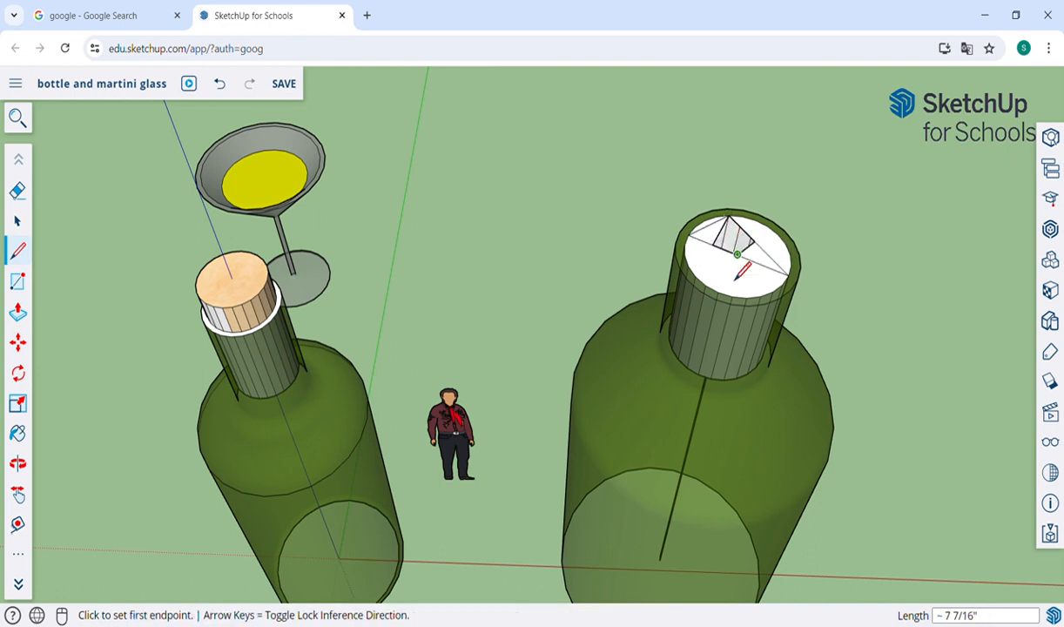
left_click(755, 241)
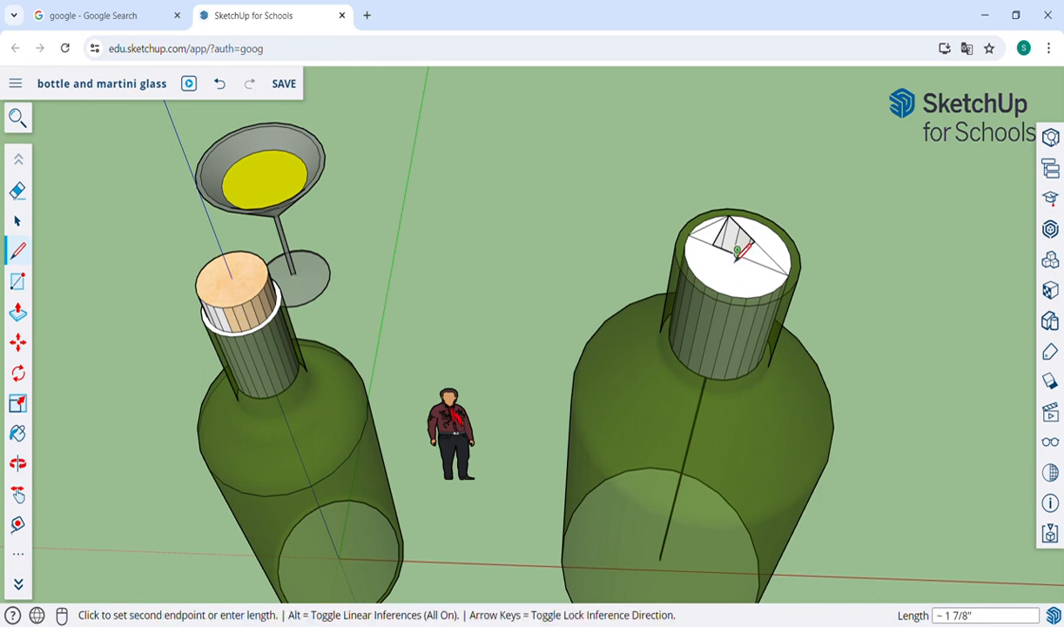
left_click(729, 216)
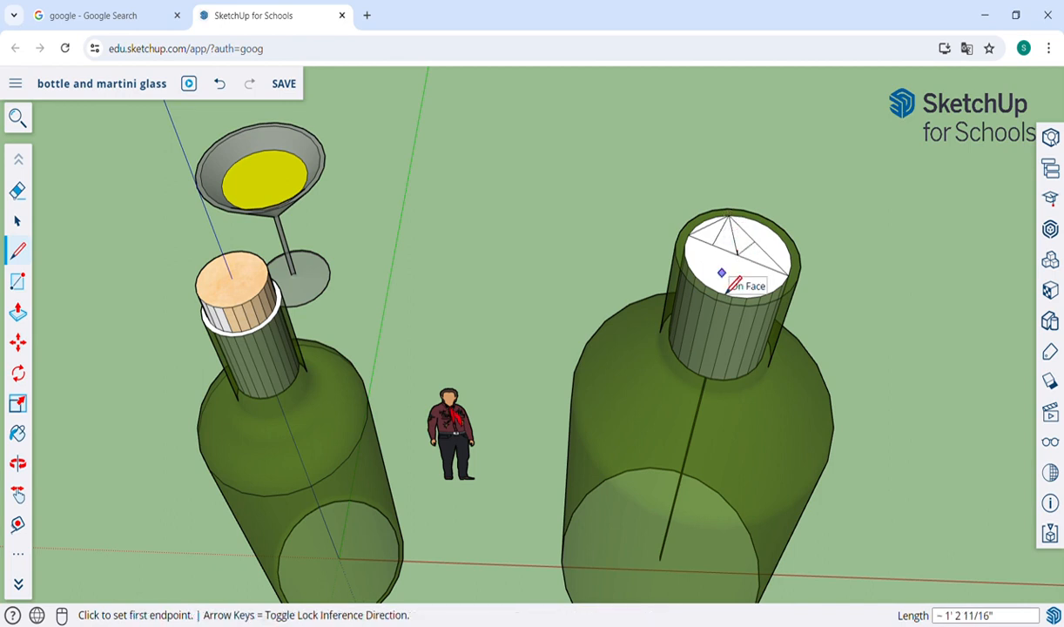
key("e")
mouse_move(728, 265)
left_mouse_down()
mouse_move(725, 238)
mouse_move(717, 247)
mouse_move(749, 254)
mouse_move(766, 279)
mouse_move(755, 266)
left_mouse_up()
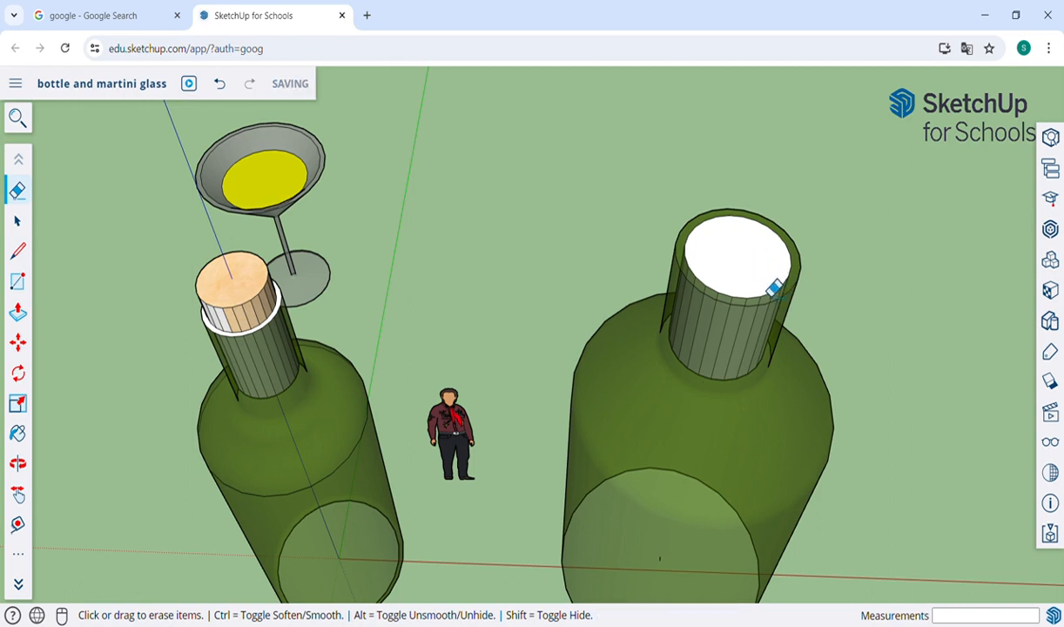
Step: Pull the white circular face in the second bottle's mouth up about 1' 2 7/16" to form a protruding stopper
key("p")
left_click(730, 263)
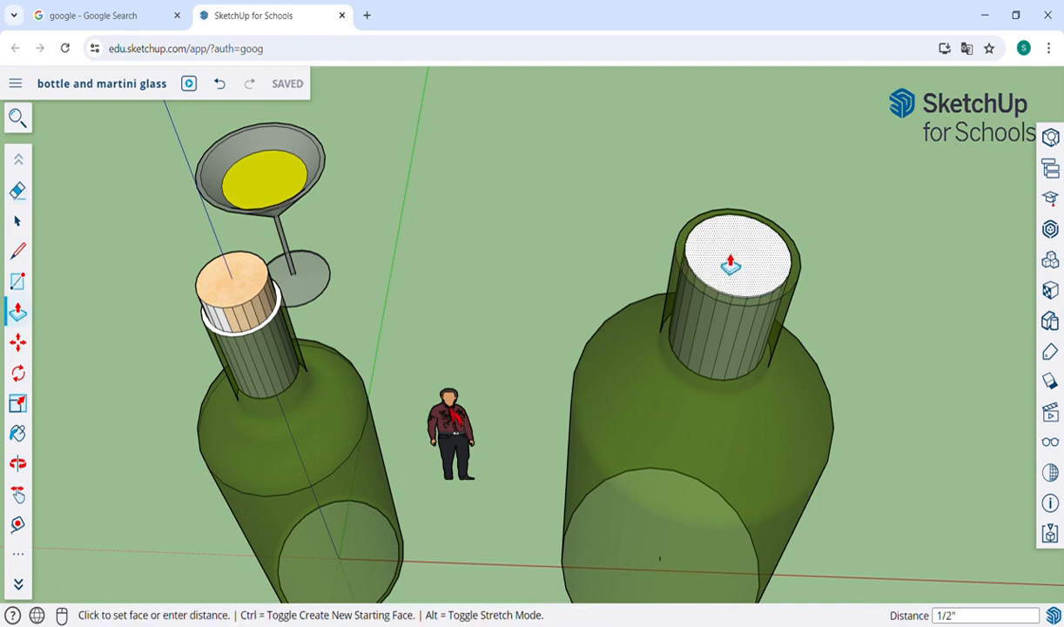
left_click(732, 225)
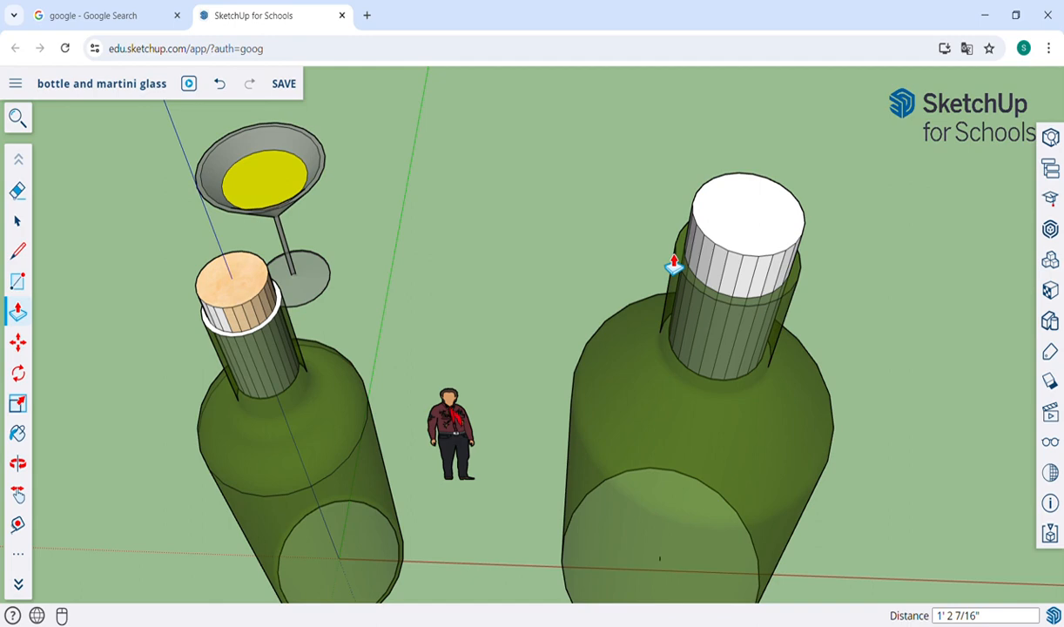
Step: Examine the second bottle's stopper alongside the first bottle and the martini glass from several angles and distances
key("o")
left_click_drag(672, 257, 658, 131)
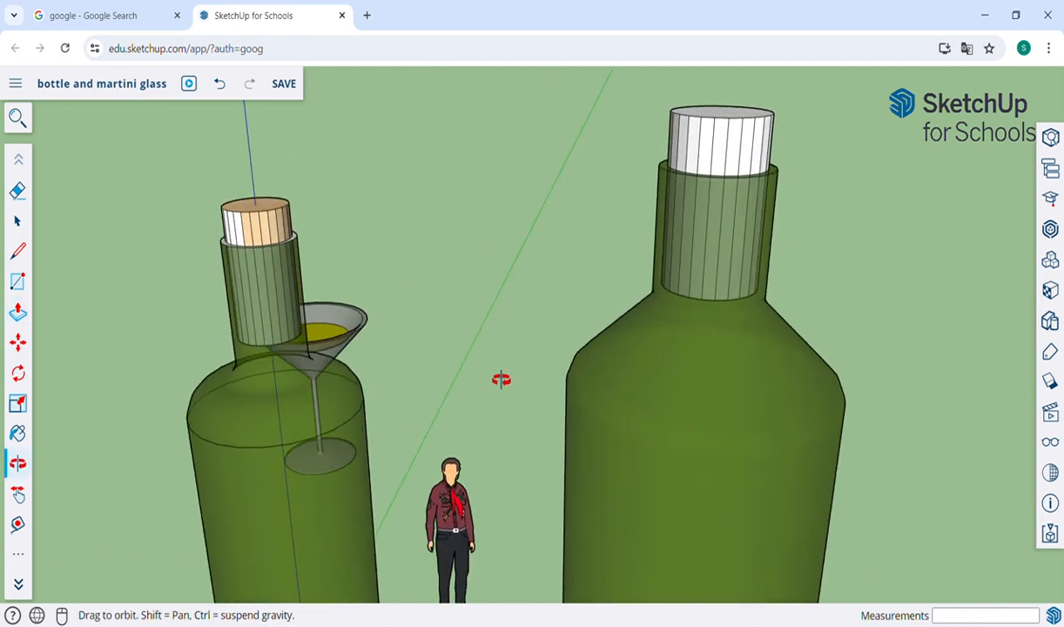
left_click_drag(501, 379, 646, 366)
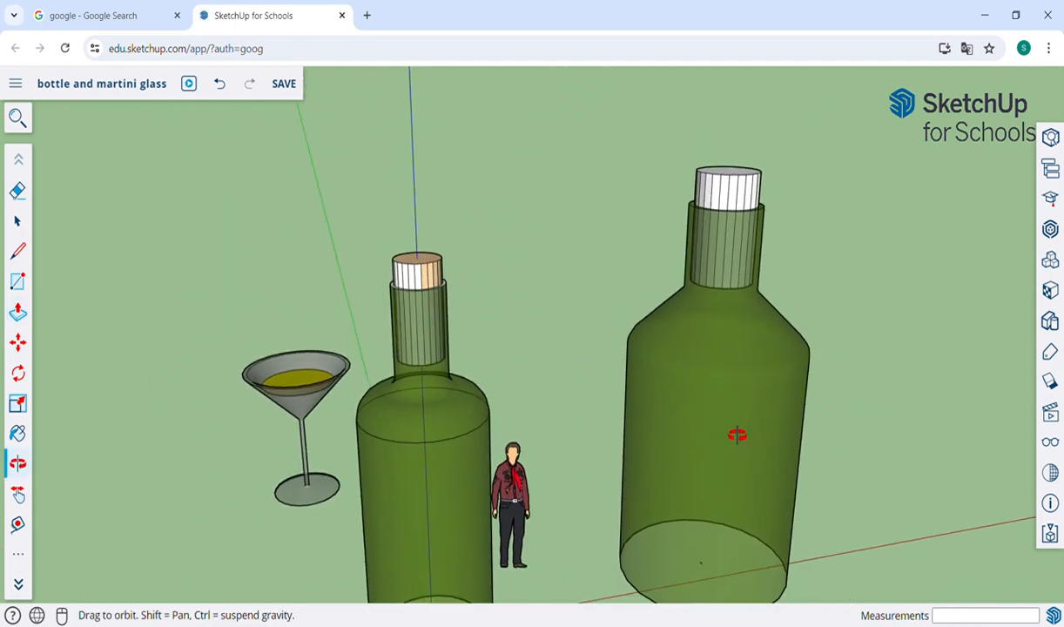
scroll(738, 436, "down", 3)
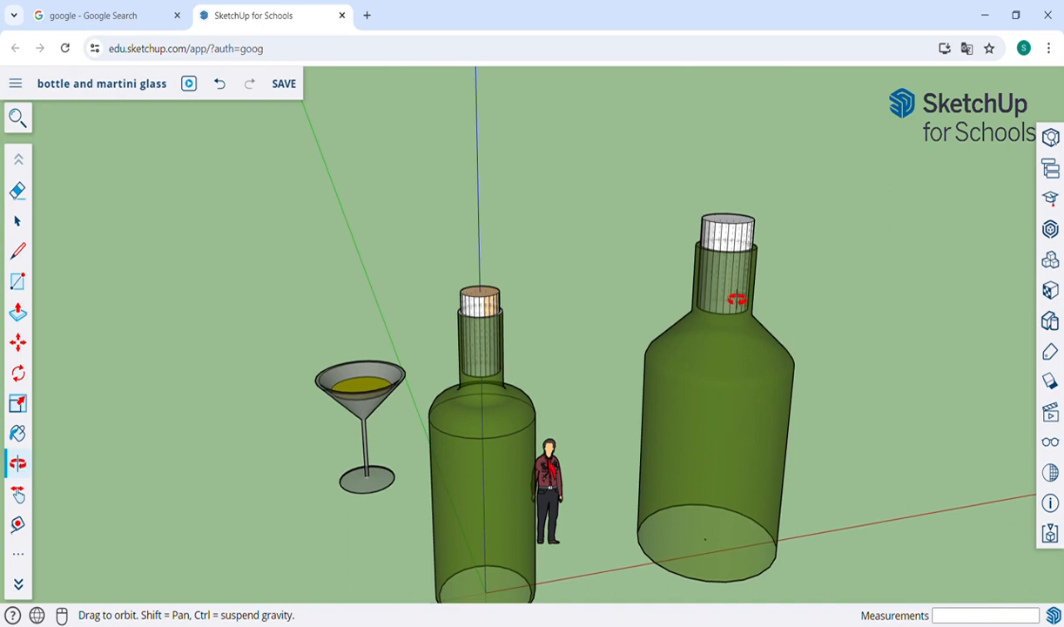
scroll(491, 318, "up", 5)
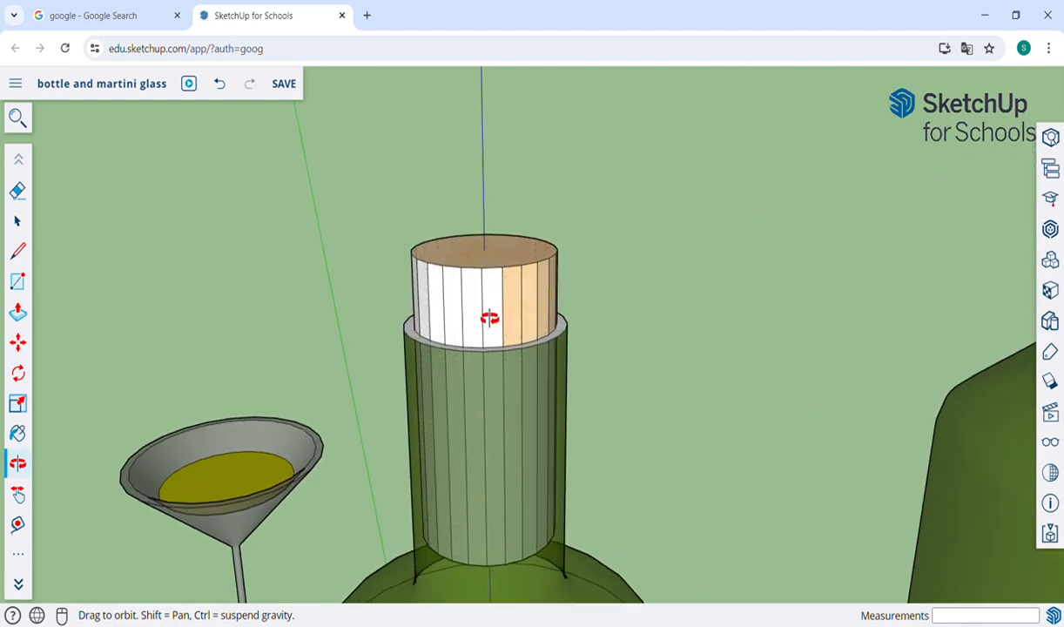
scroll(491, 318, "down", 5)
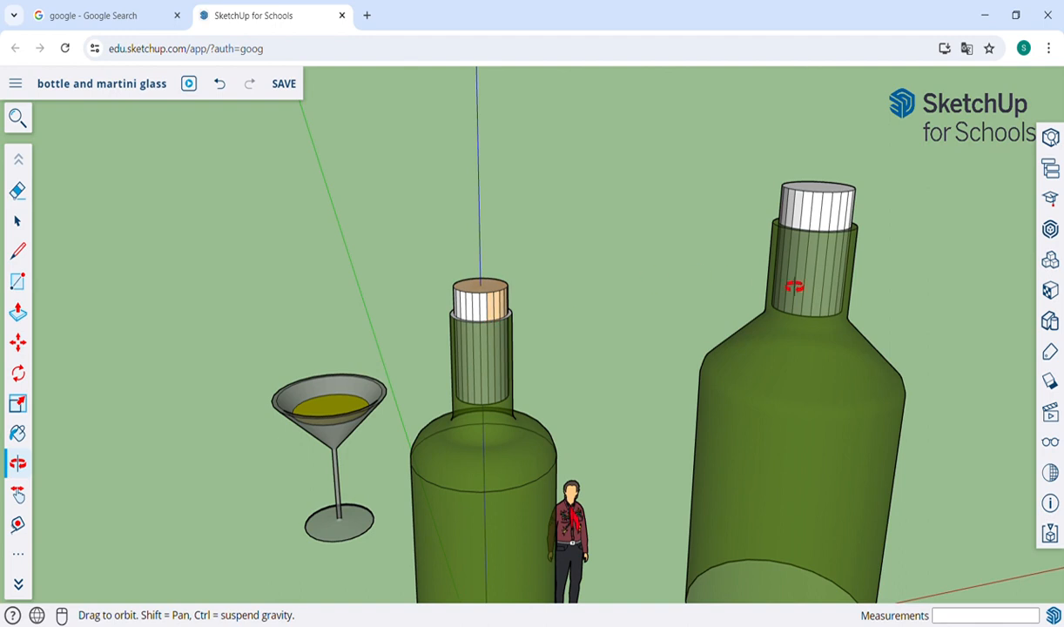
key("h")
left_click_drag(784, 281, 667, 351)
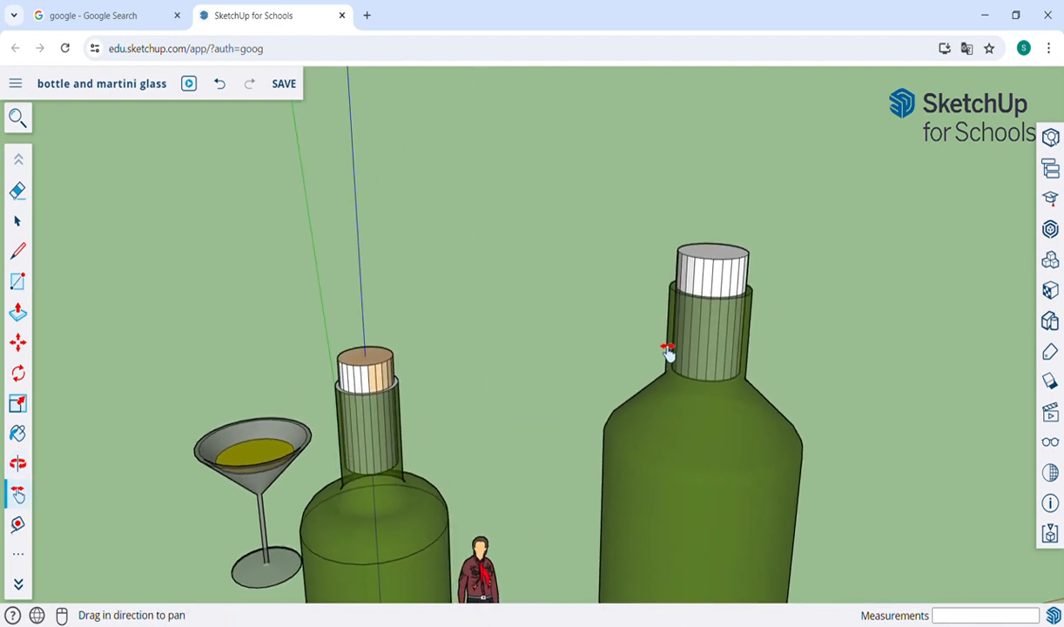
scroll(549, 376, "down", 4)
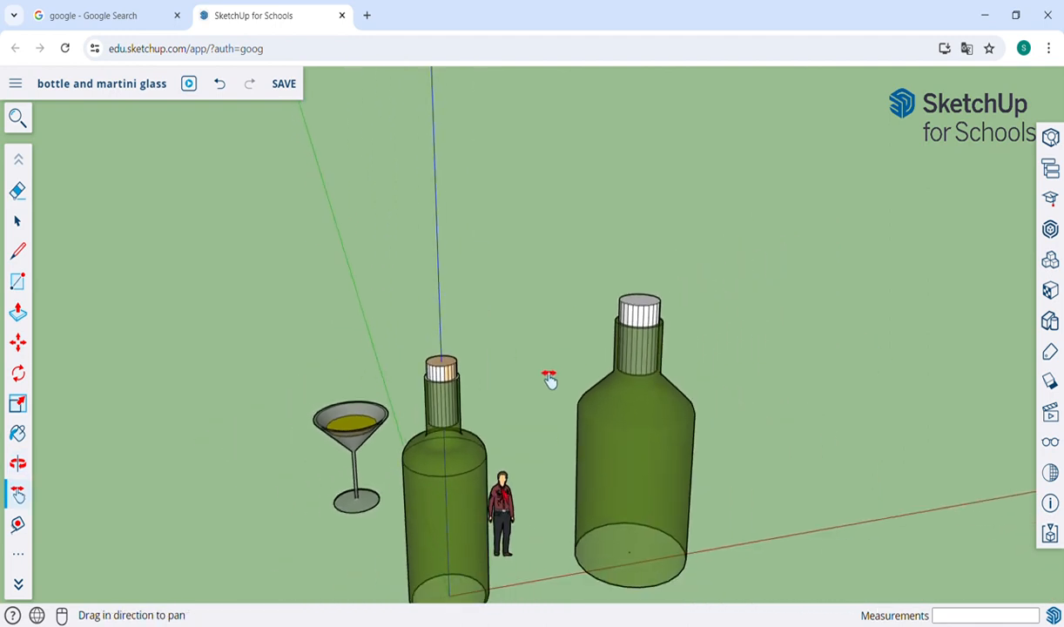
left_click_drag(725, 453, 535, 451)
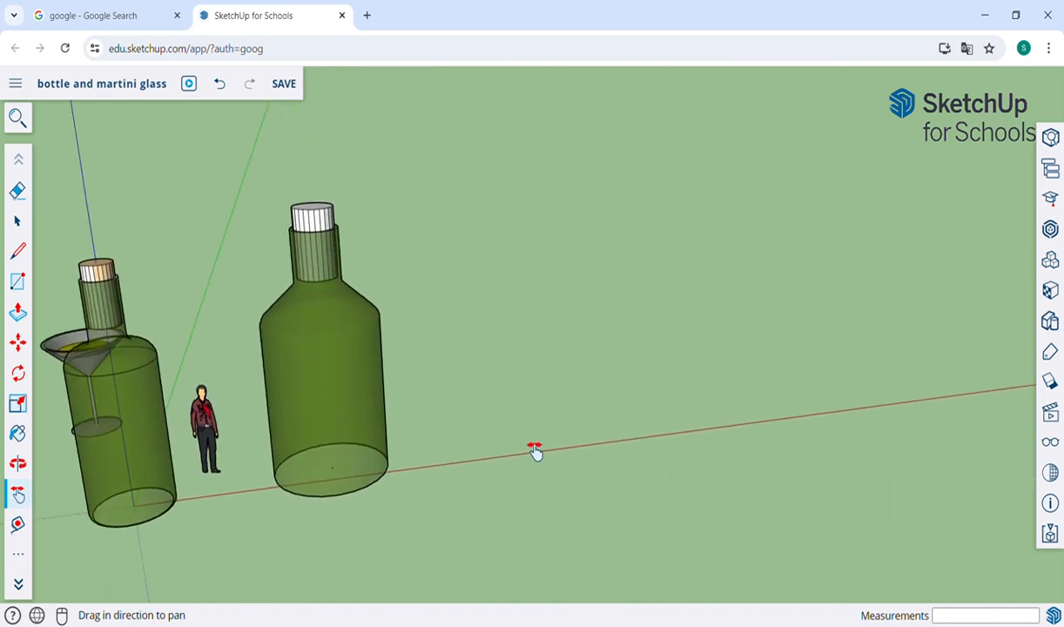
Step: Draw an upright rectangle in the open area beside the martini glass, starting near the green axis
key("o")
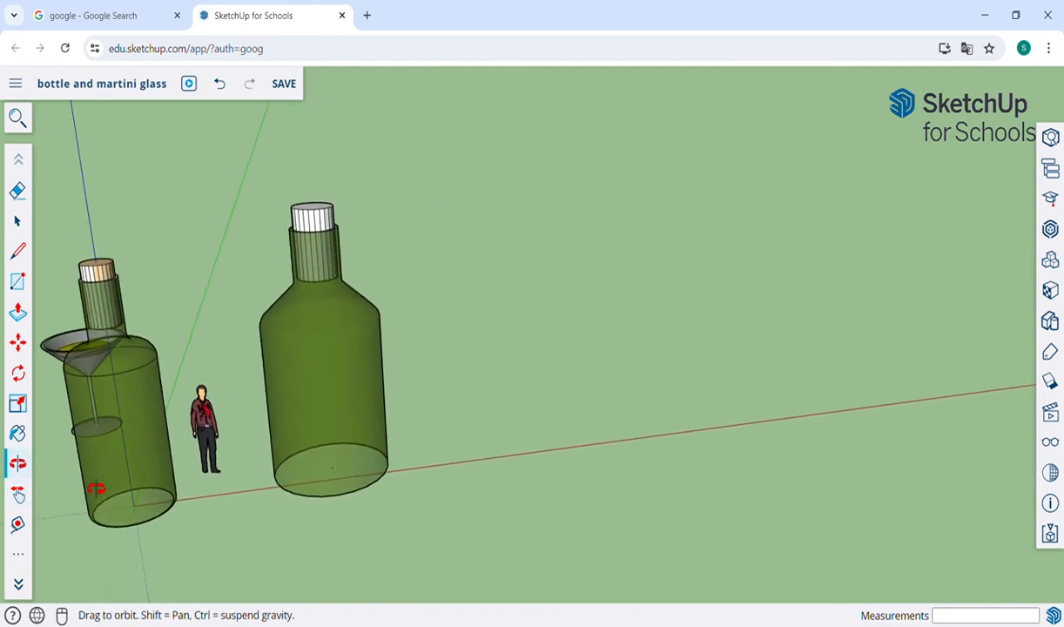
left_click_drag(92, 467, 558, 445)
key("h")
scroll(461, 531, "up", 5)
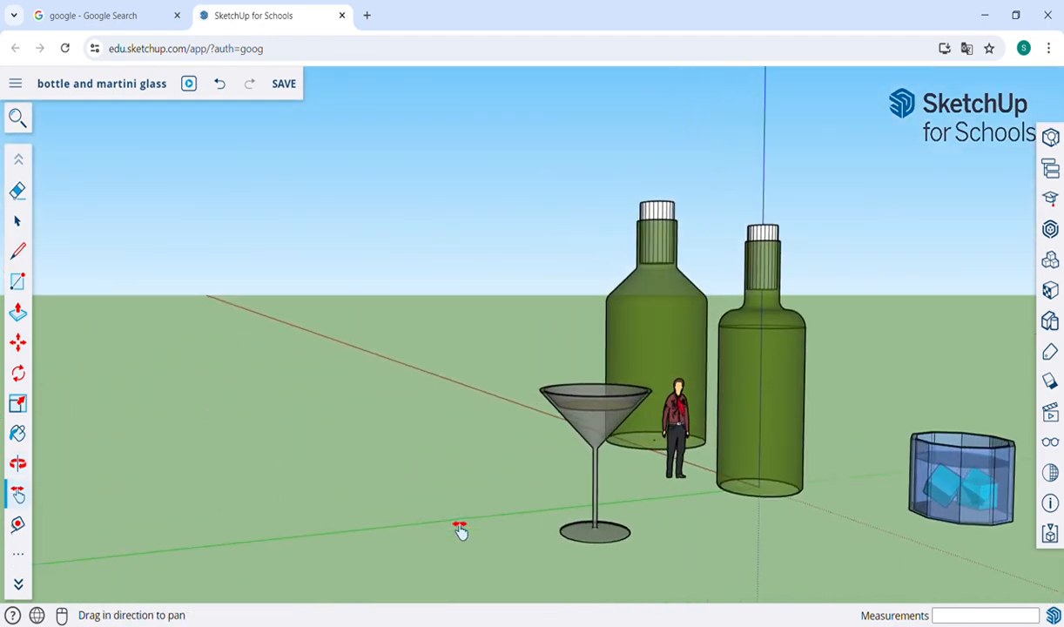
left_click_drag(460, 530, 568, 409)
key("r")
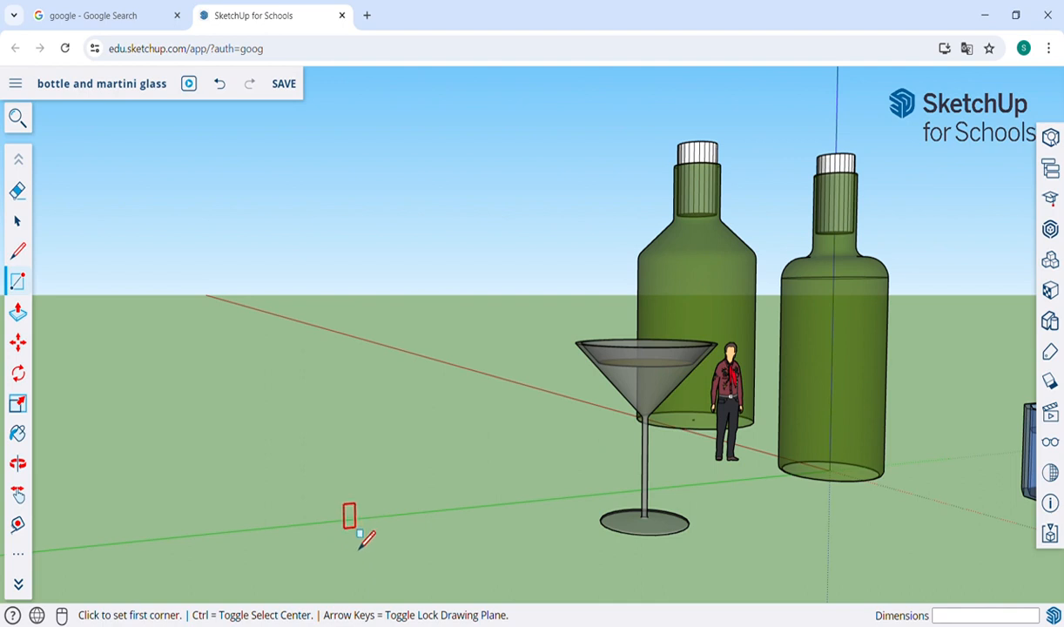
left_click(355, 526)
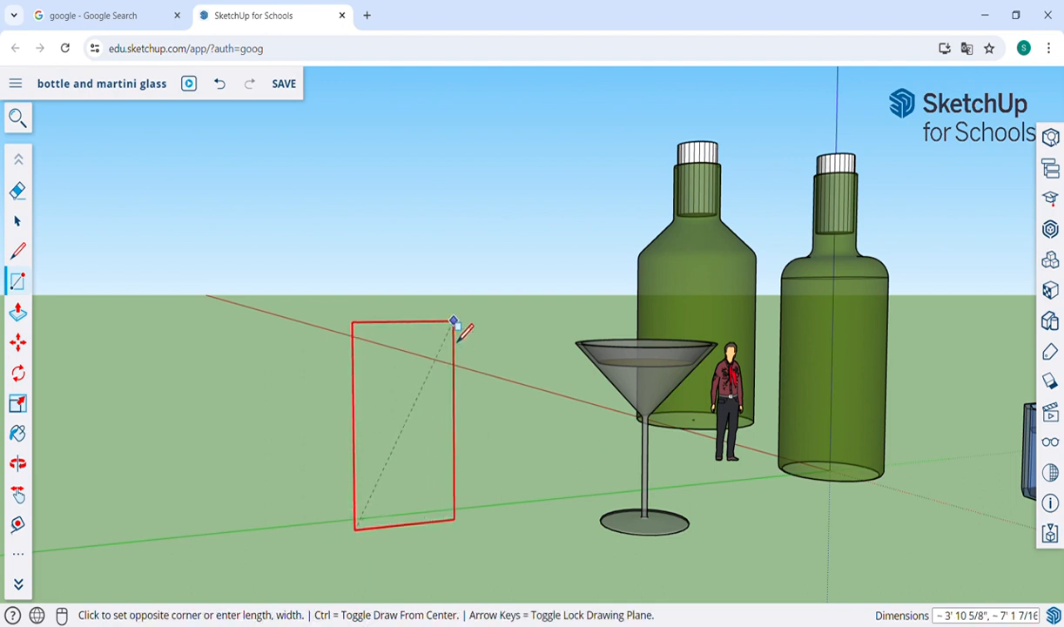
left_click(493, 262)
Step: Outline a stemmed profile on the rectangle: a diagonal from its upper right corner, a vertical about 4' 1 3/8", and a slope about 3' 7/8" to the base
key("o")
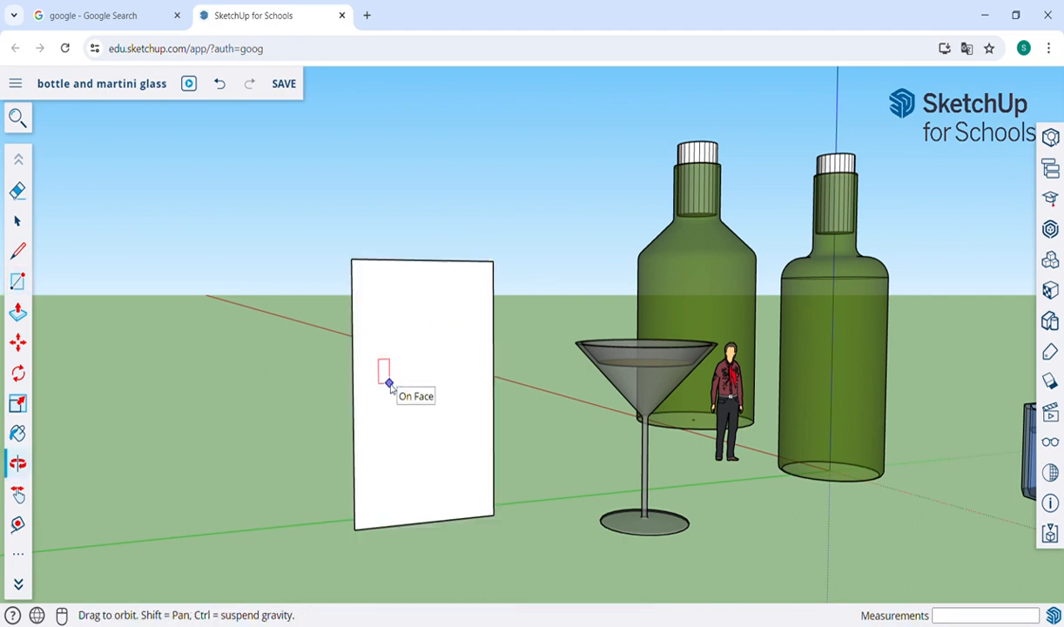
left_click_drag(542, 436, 473, 441)
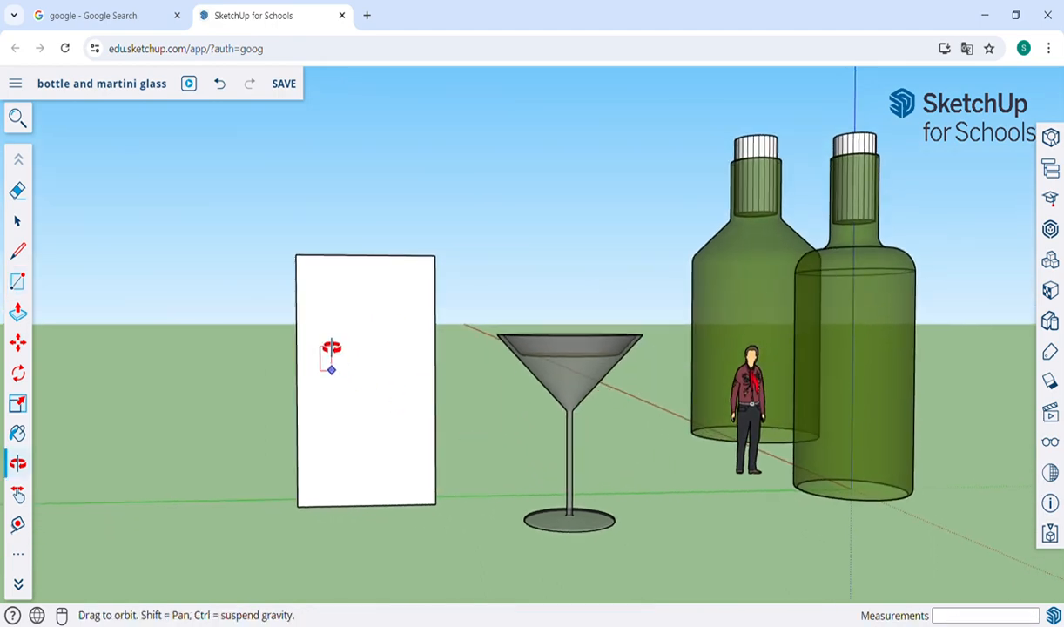
scroll(331, 349, "up", 5)
scroll(332, 348, "down", 2)
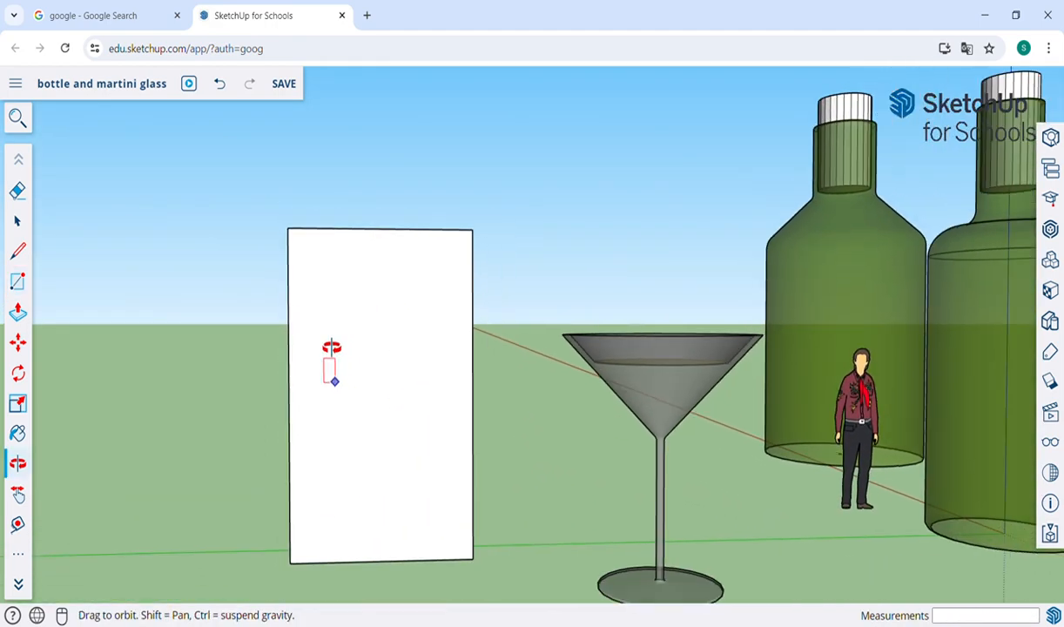
left_click(16, 221)
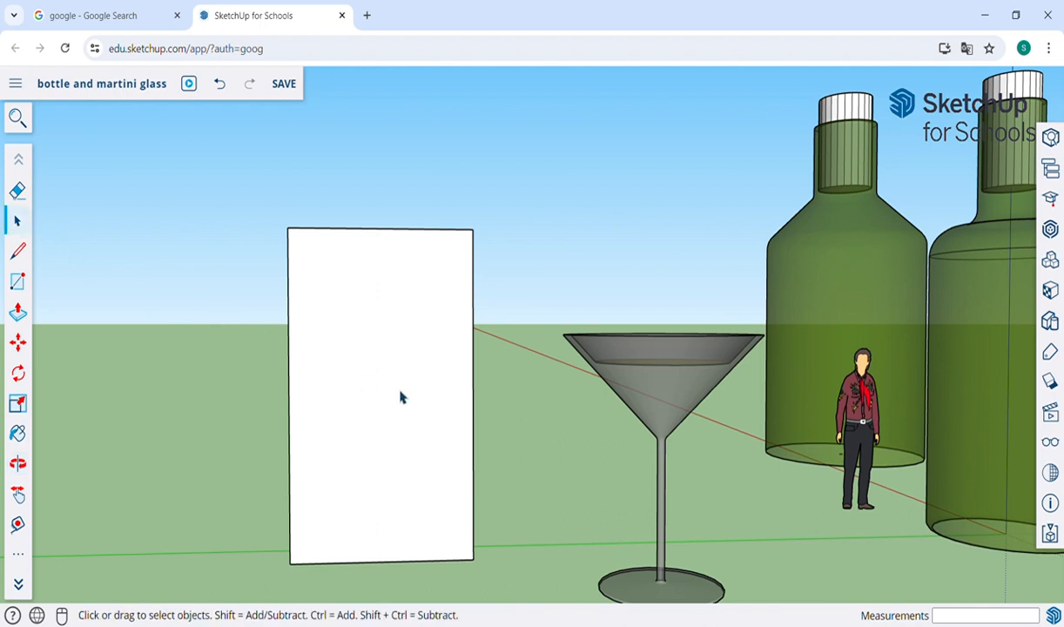
scroll(400, 397, "up", 2)
key("l")
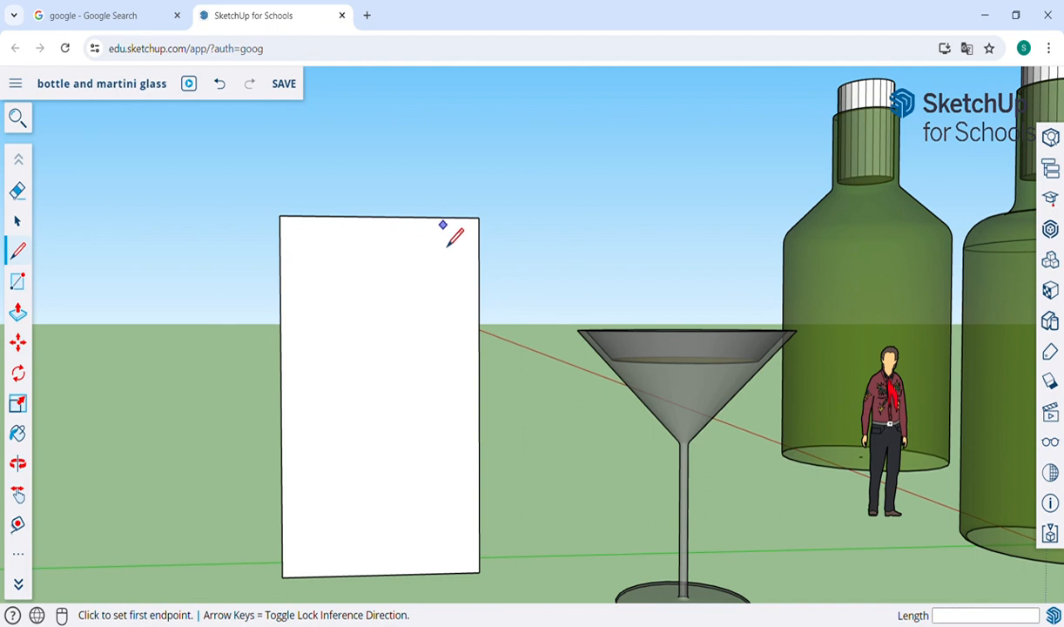
left_click(479, 217)
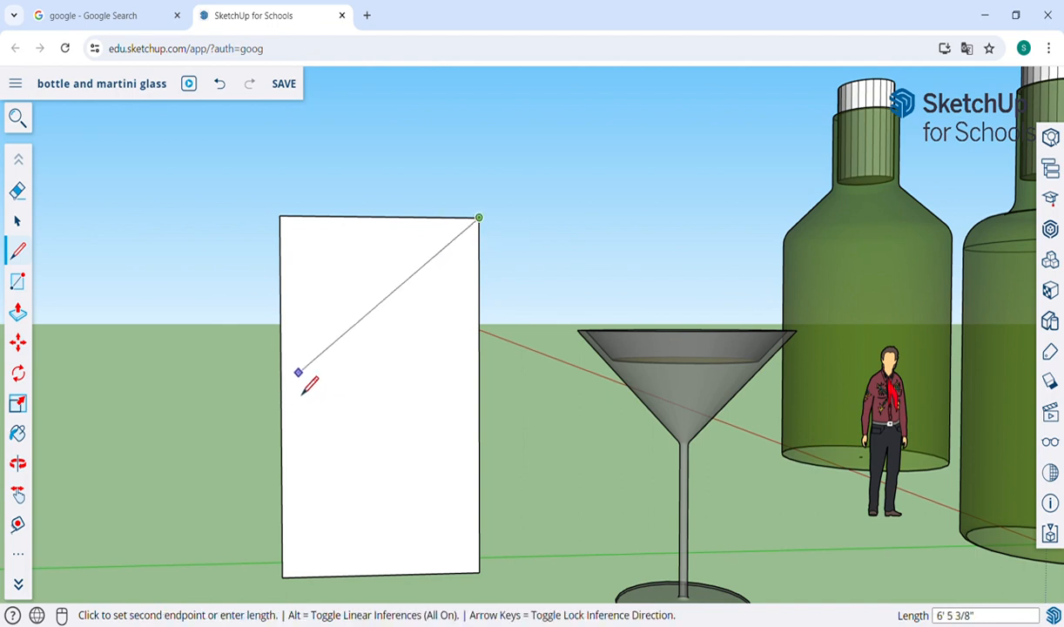
left_click(296, 391)
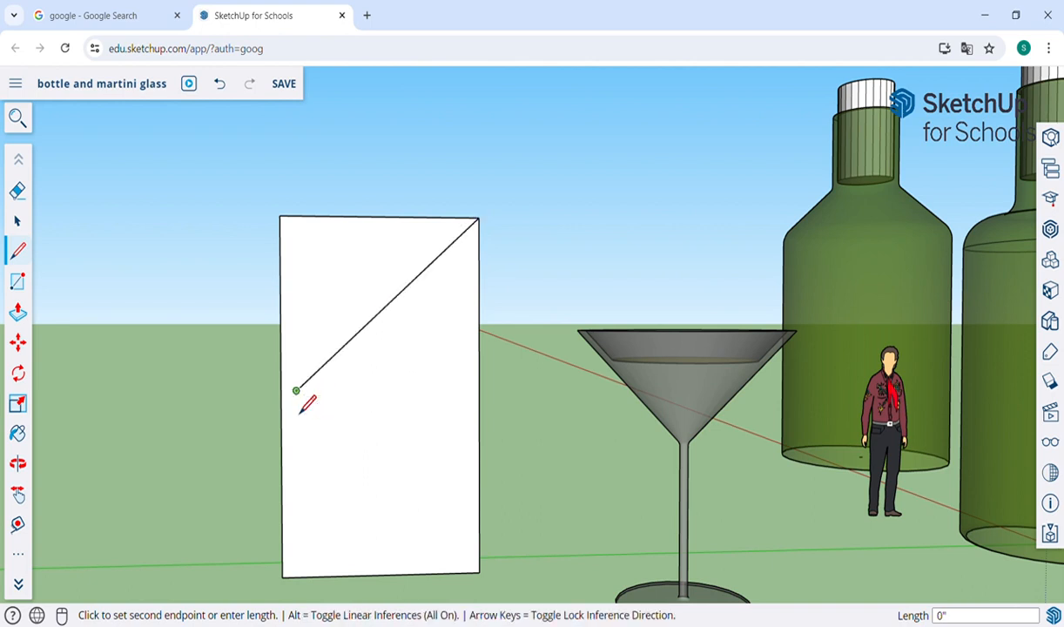
left_click(297, 551)
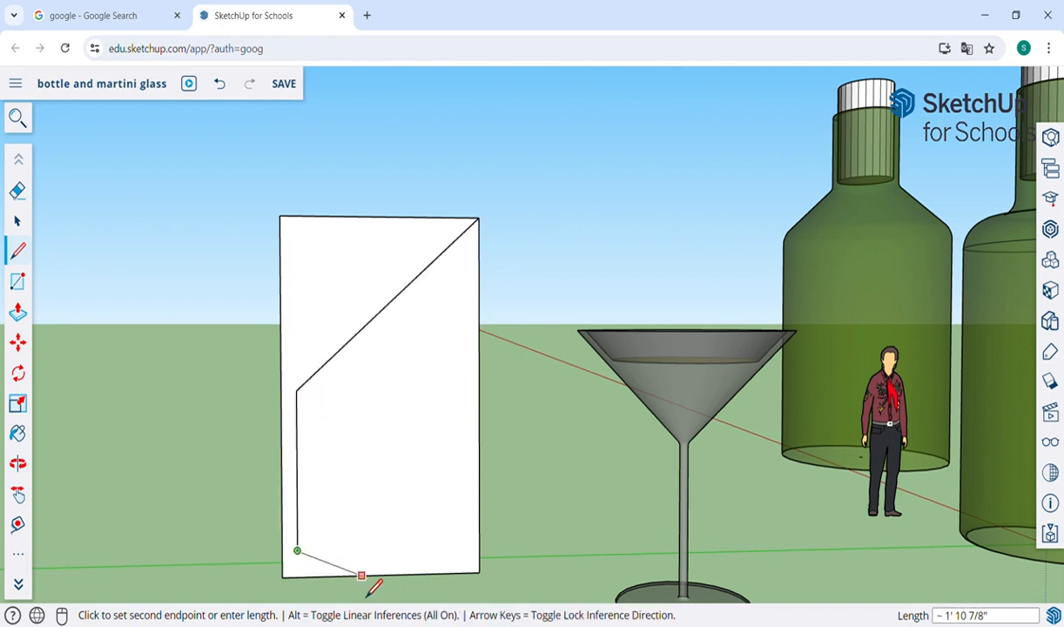
left_click(406, 574)
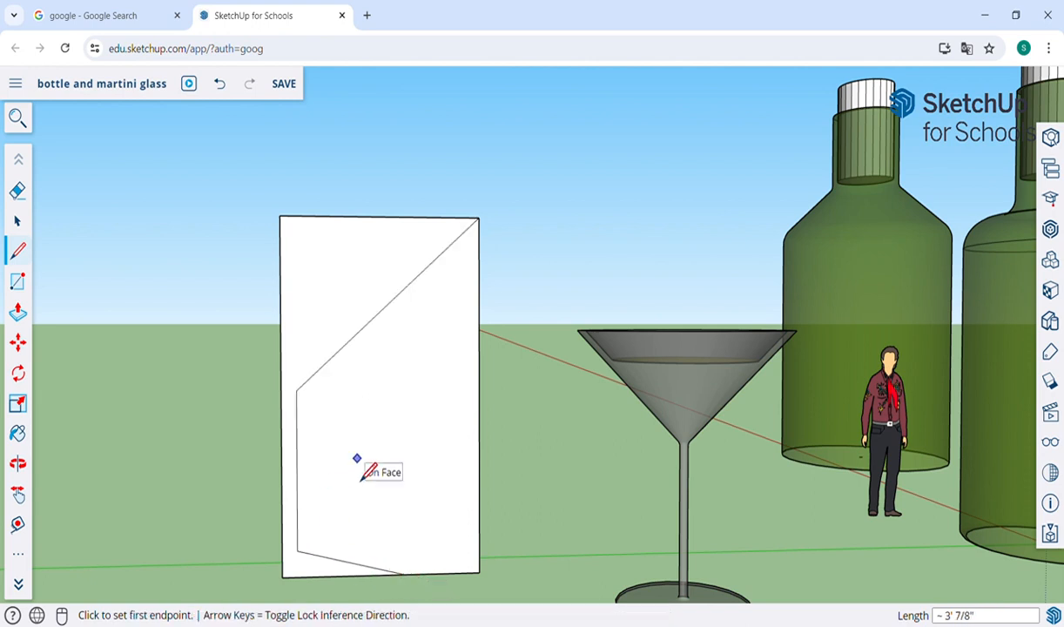
Step: Round the profile's corner between the diagonal and the vertical with a tangent arc of about 6 3/4" radius, and erase the leftover corner edges
scroll(305, 438, "up", 5)
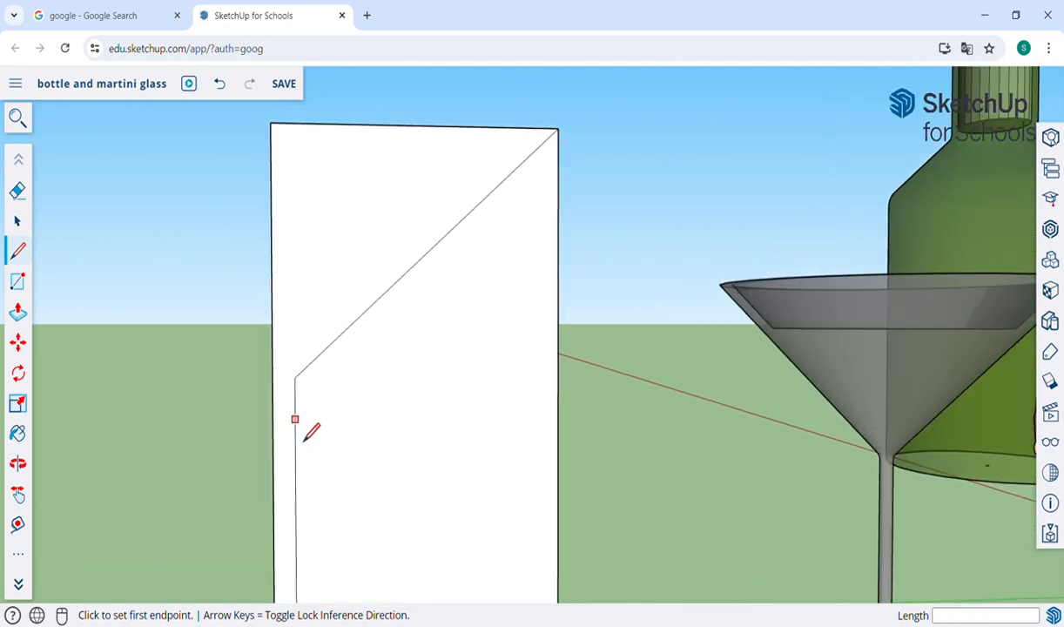
scroll(304, 440, "up", 2)
key("a")
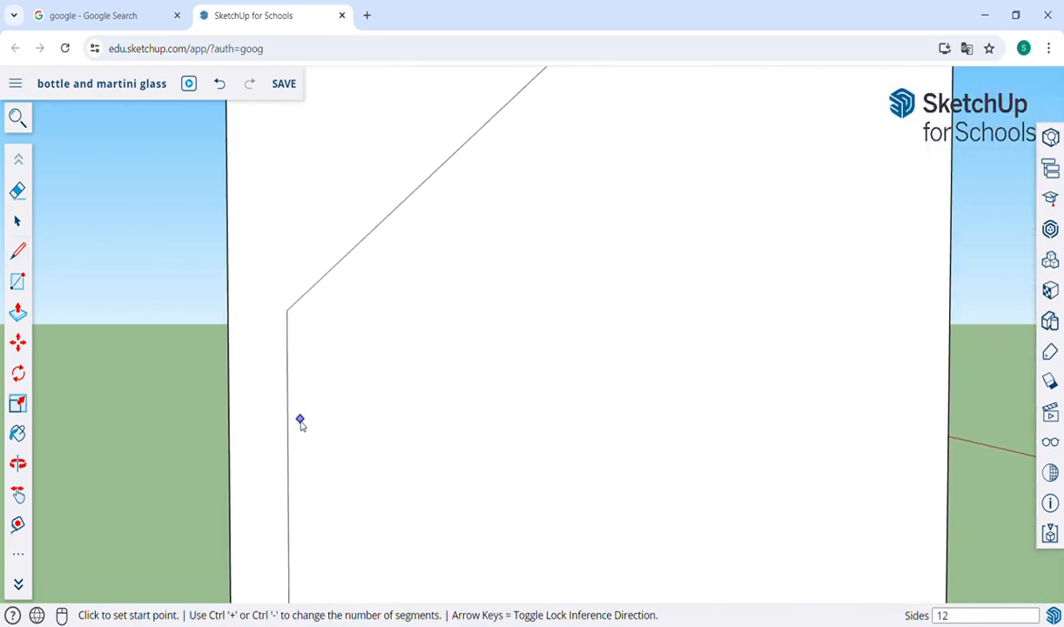
left_click(313, 285)
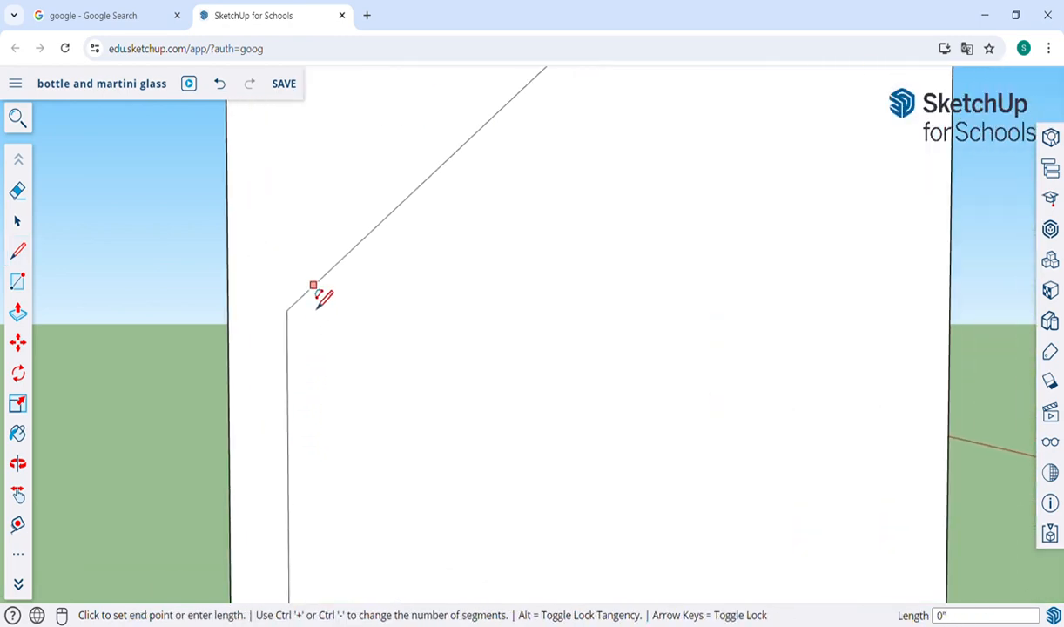
left_click(288, 345)
left_click(296, 345)
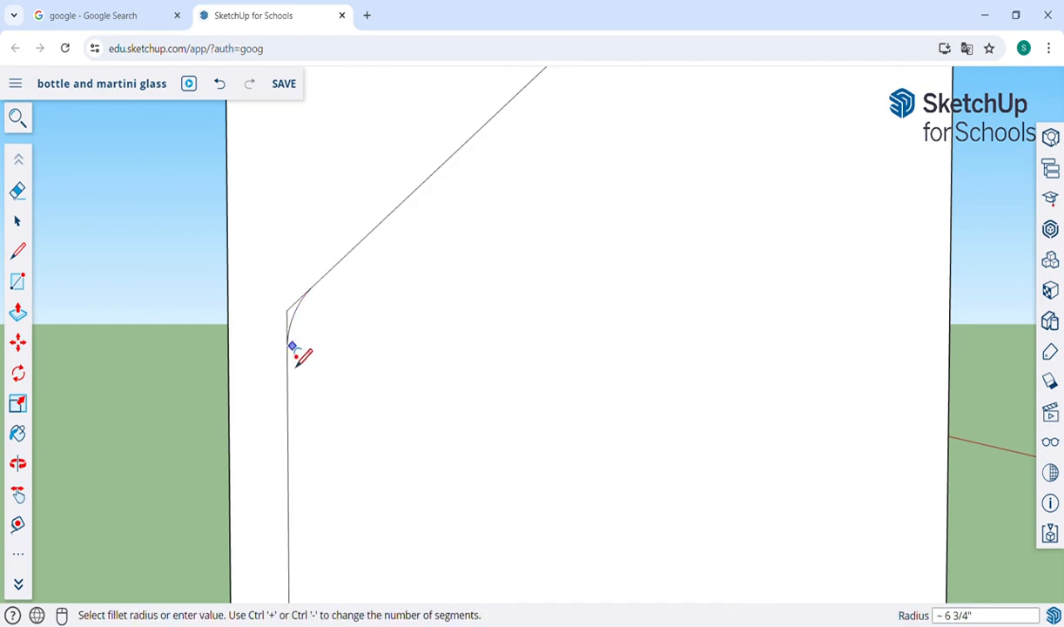
key("e")
mouse_move(298, 315)
left_mouse_down()
mouse_move(295, 334)
mouse_move(268, 318)
left_mouse_up()
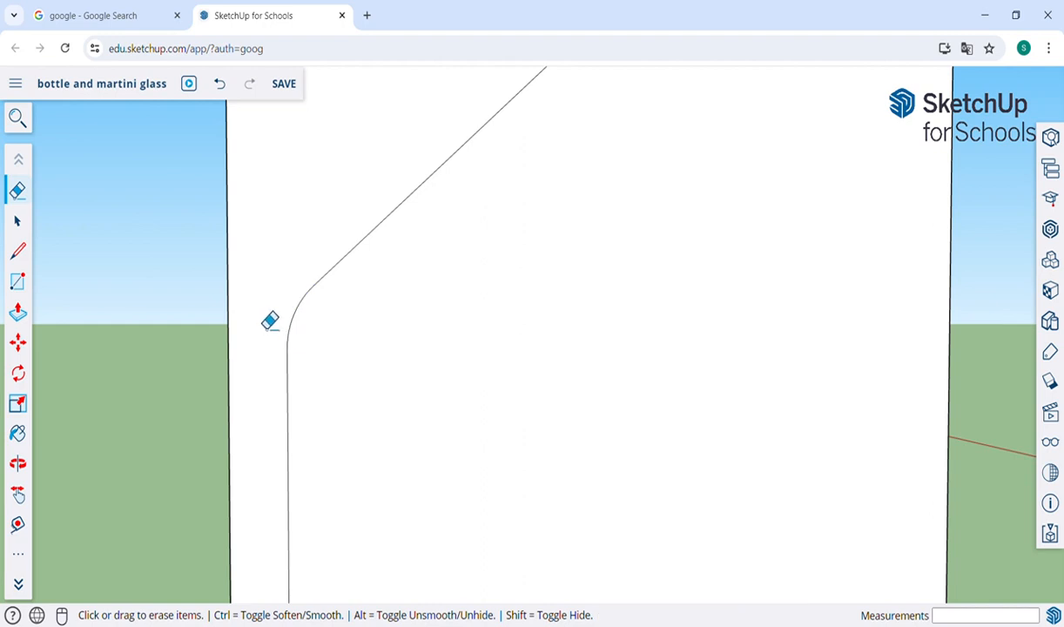
Step: Round the profile's lower corner, where the vertical meets the sloping base line, with a tangent arc of about 2" radius
scroll(269, 318, "down", 3)
key("h")
scroll(351, 428, "down", 3)
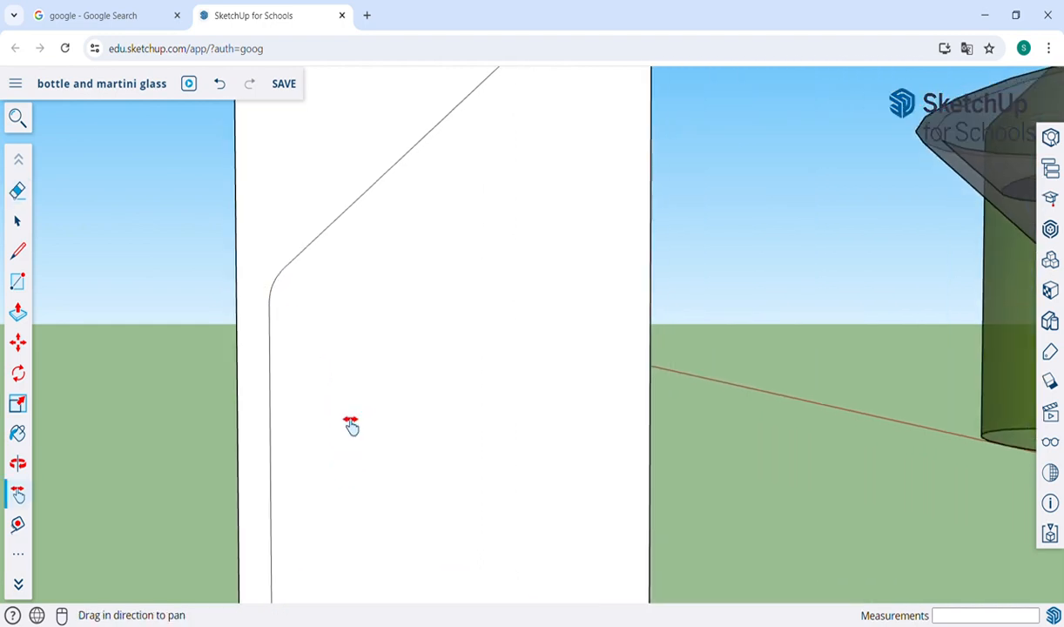
scroll(382, 337, "up", 5)
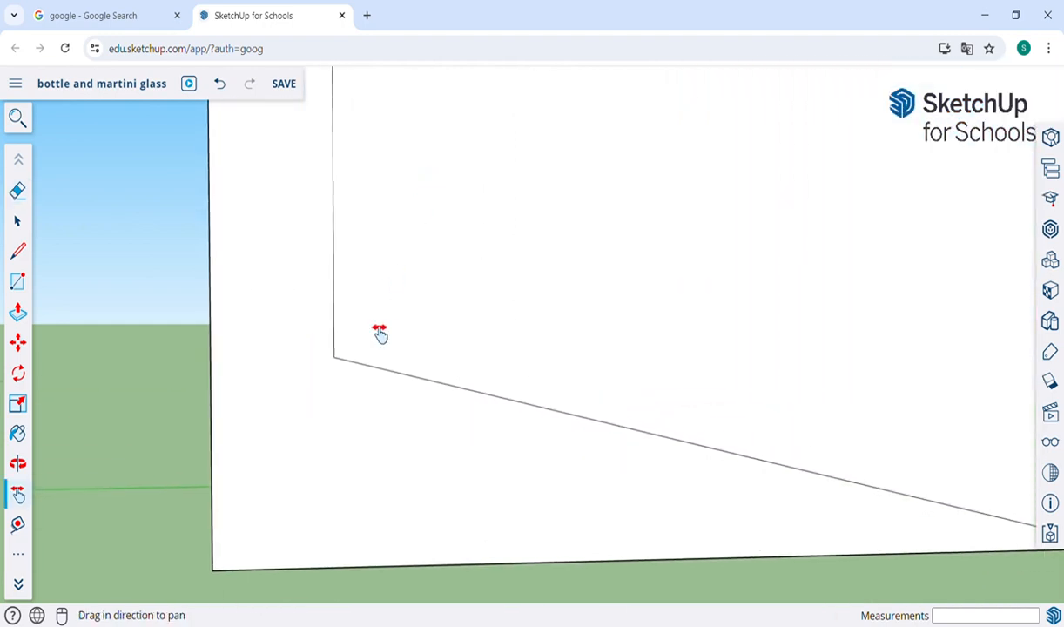
key("a")
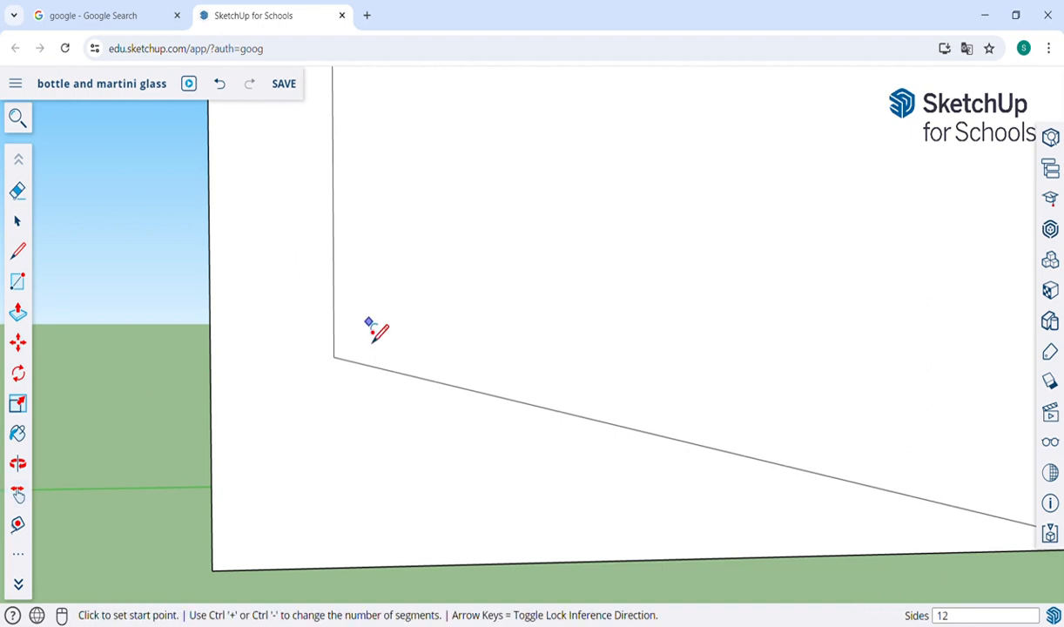
left_click(334, 318)
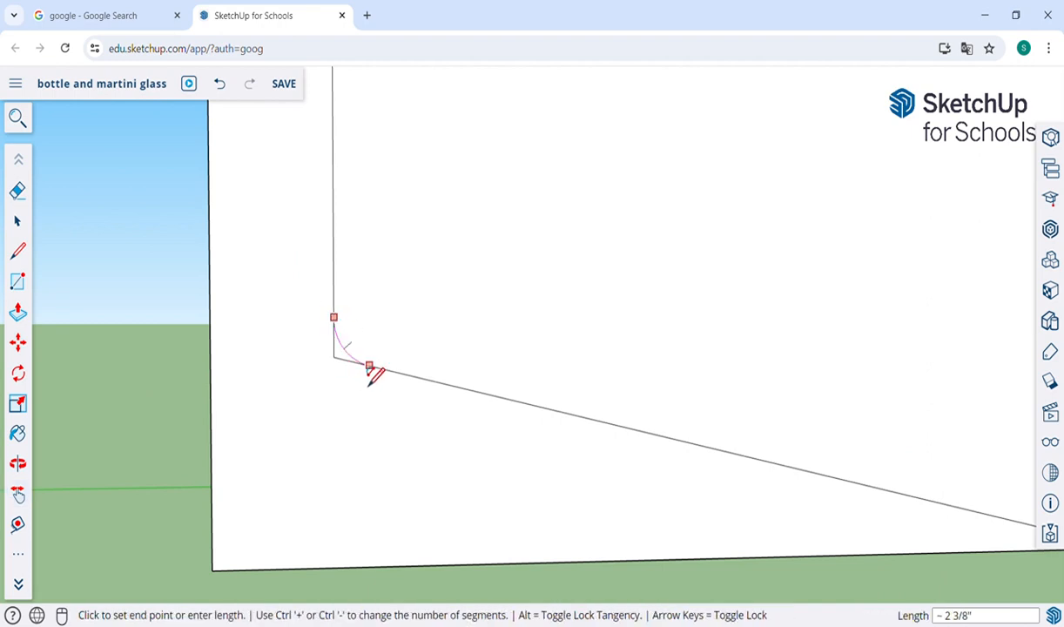
left_click(369, 366)
key("ctrl+z")
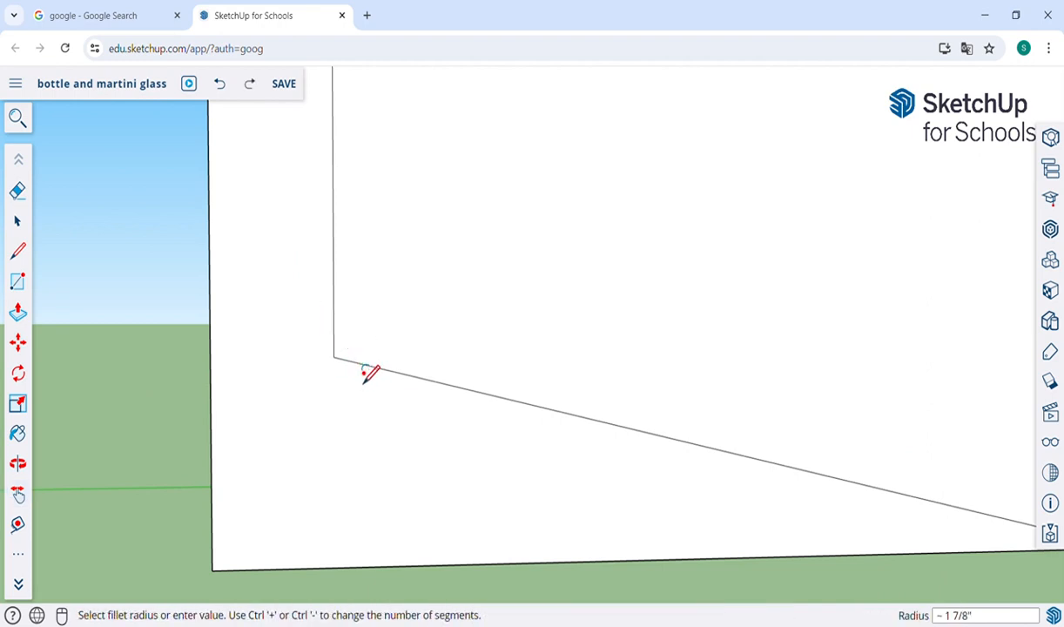
left_click(334, 316)
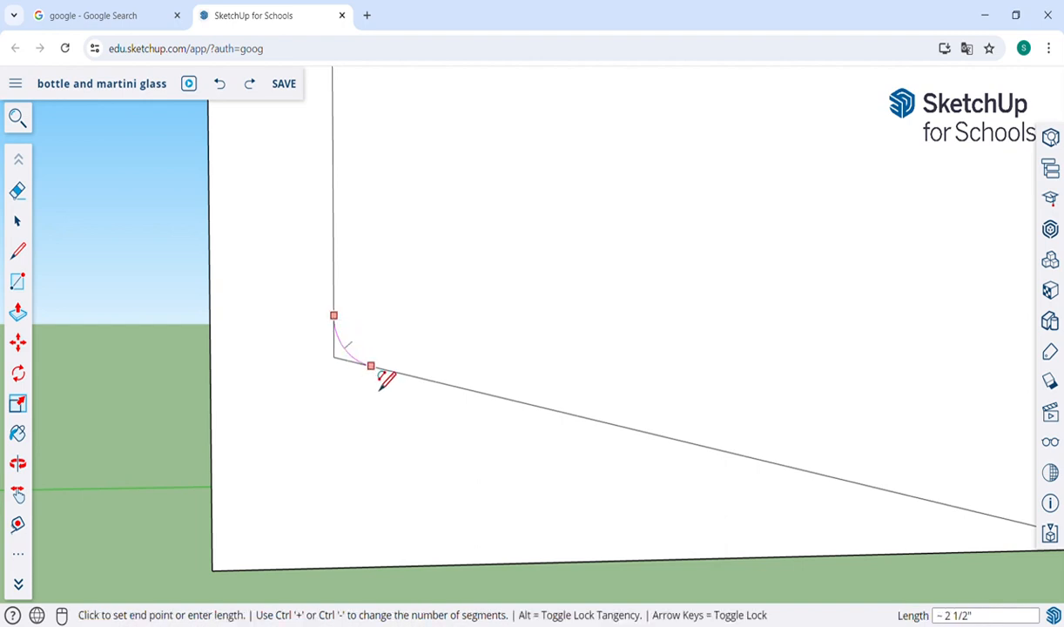
left_click(371, 381)
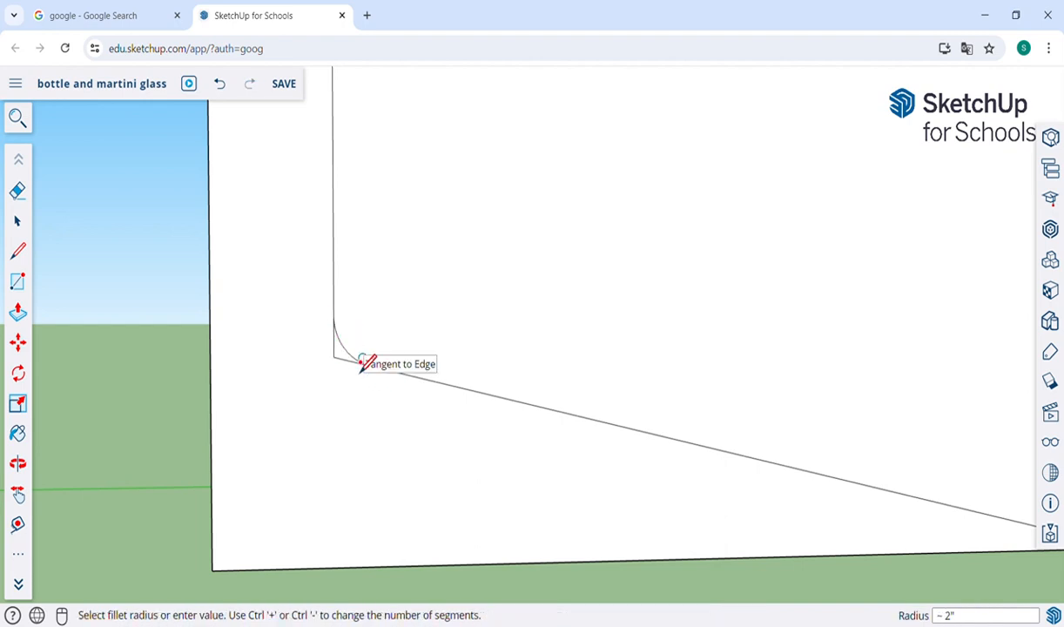
Step: Erase the leftover sharp corner edges outside the arc at the profile's lower corner
key("e")
left_click(351, 357)
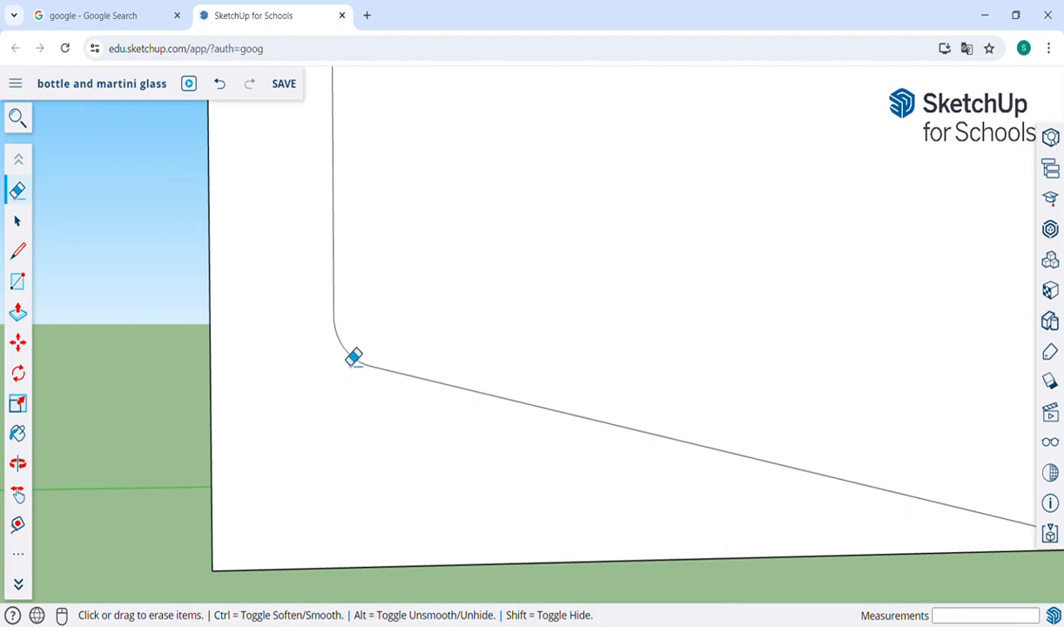
scroll(435, 278, "down", 5)
key("h")
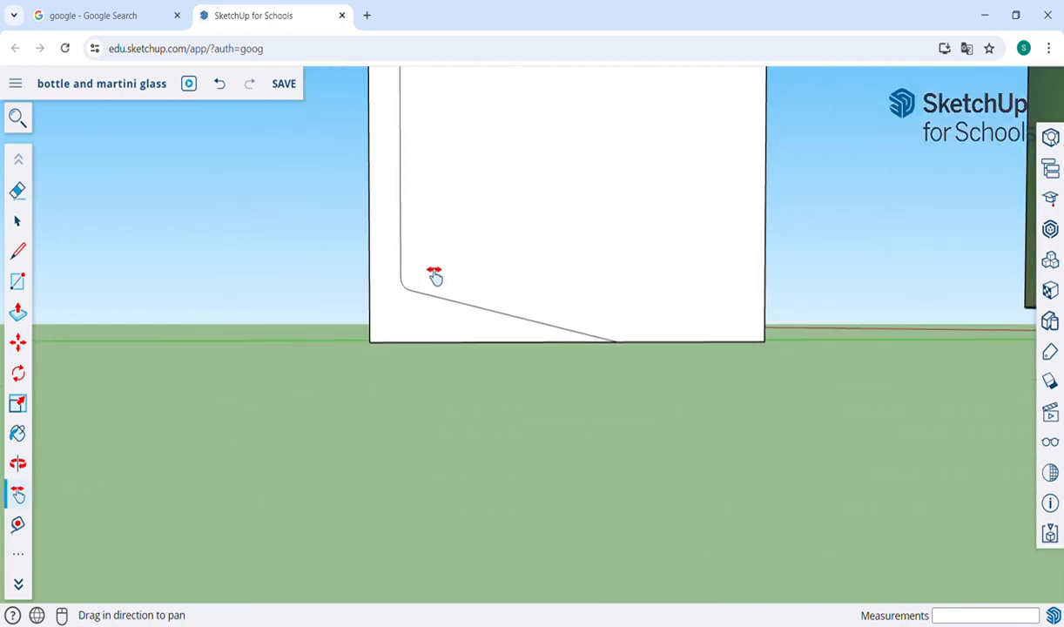
left_click_drag(432, 276, 430, 442)
scroll(430, 445, "down", 3)
scroll(430, 444, "down", 2)
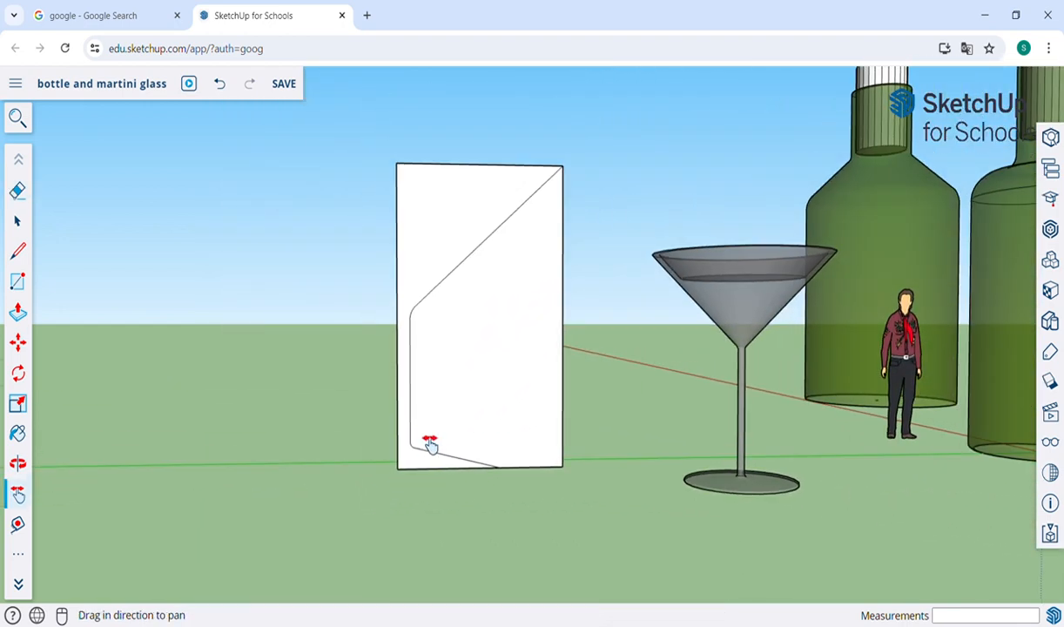
scroll(468, 305, "up", 2)
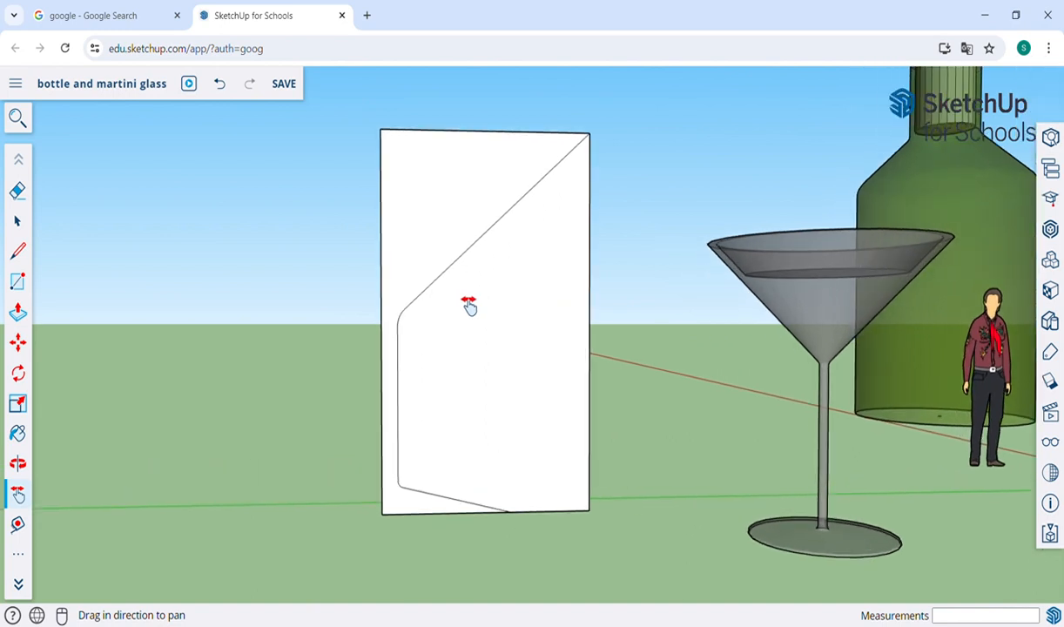
left_click_drag(460, 271, 456, 329)
scroll(456, 329, "up", 2)
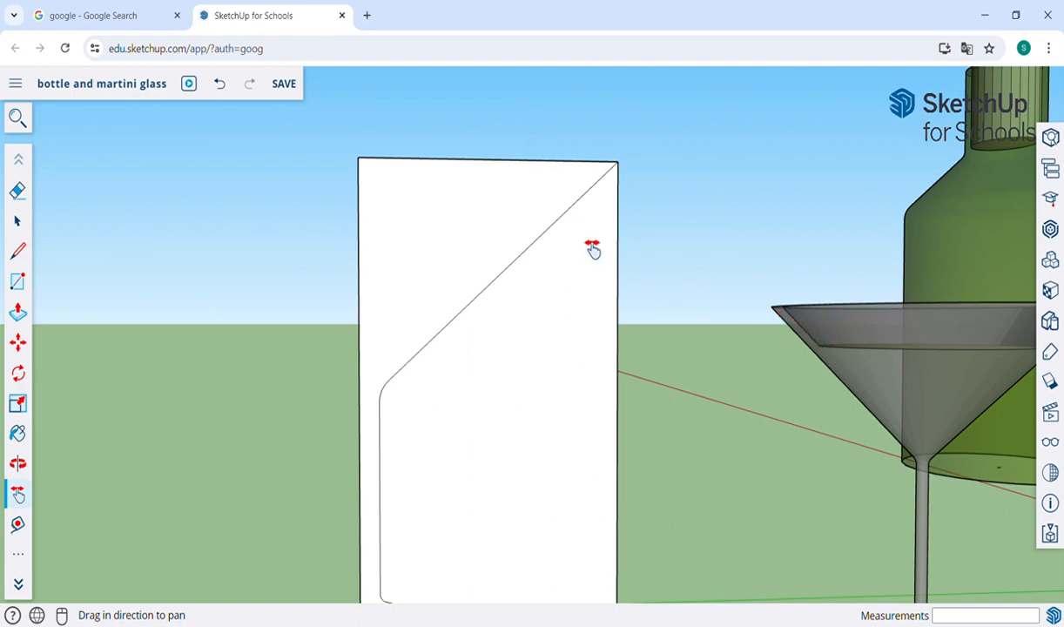
key("l")
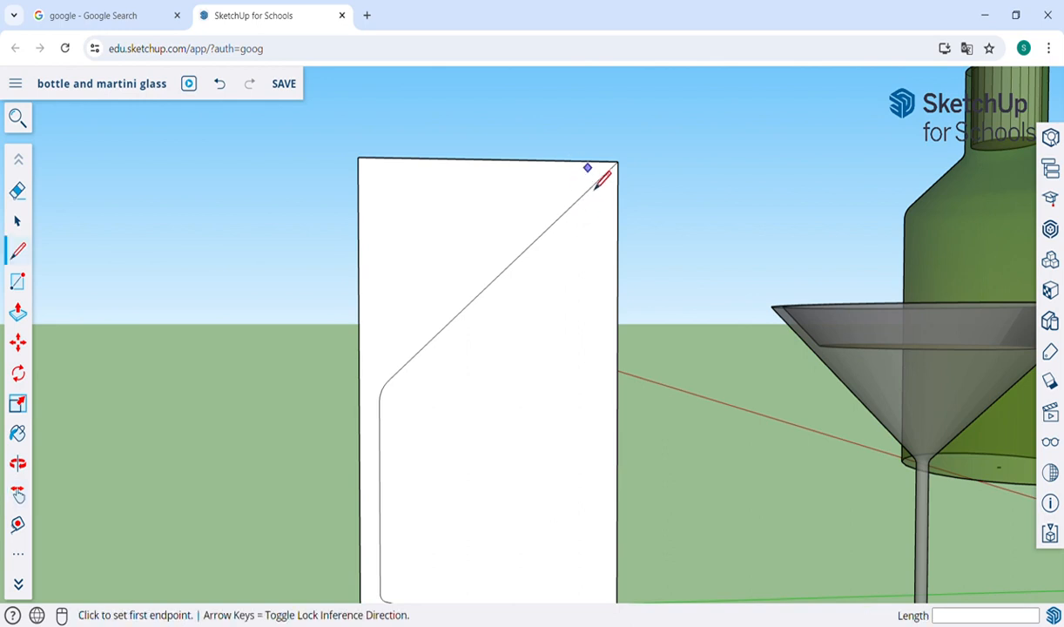
left_click(594, 162)
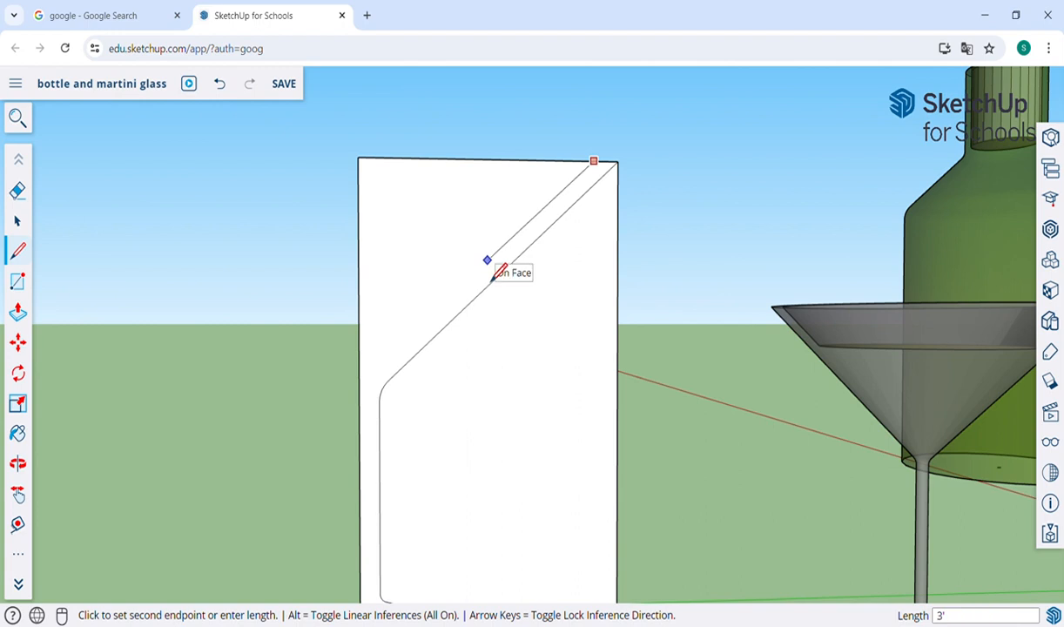
left_click(488, 260)
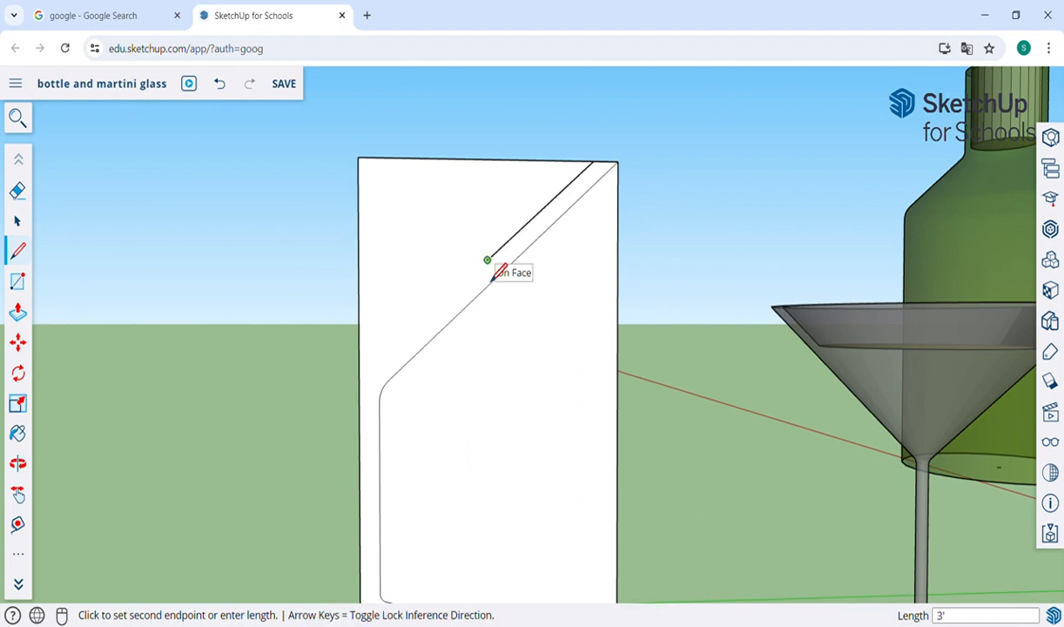
left_click(362, 288)
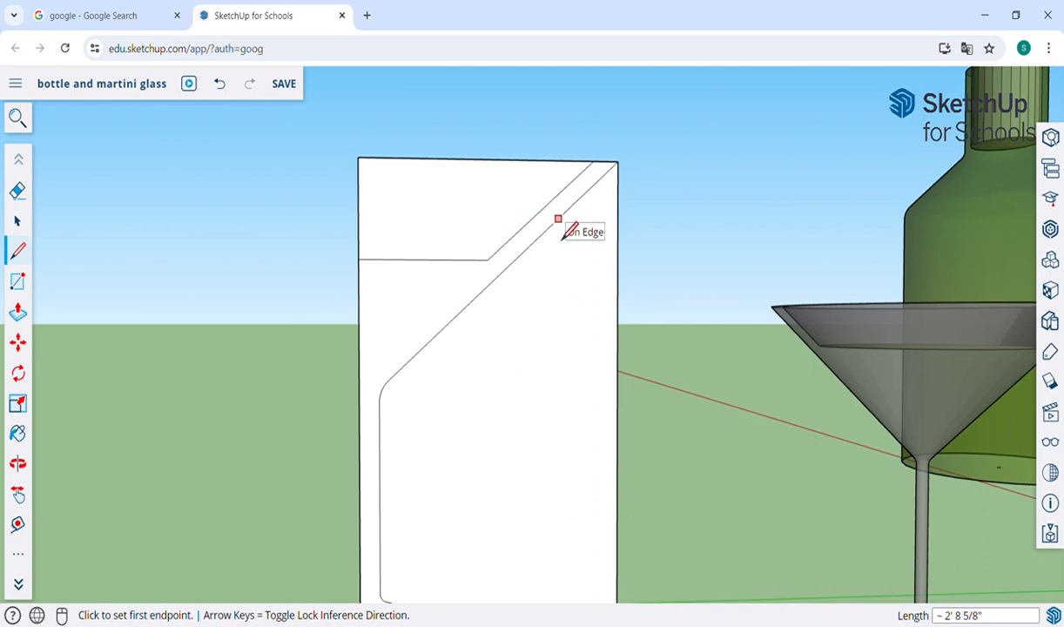
key("ctrl+z")
key("ctrl+z")
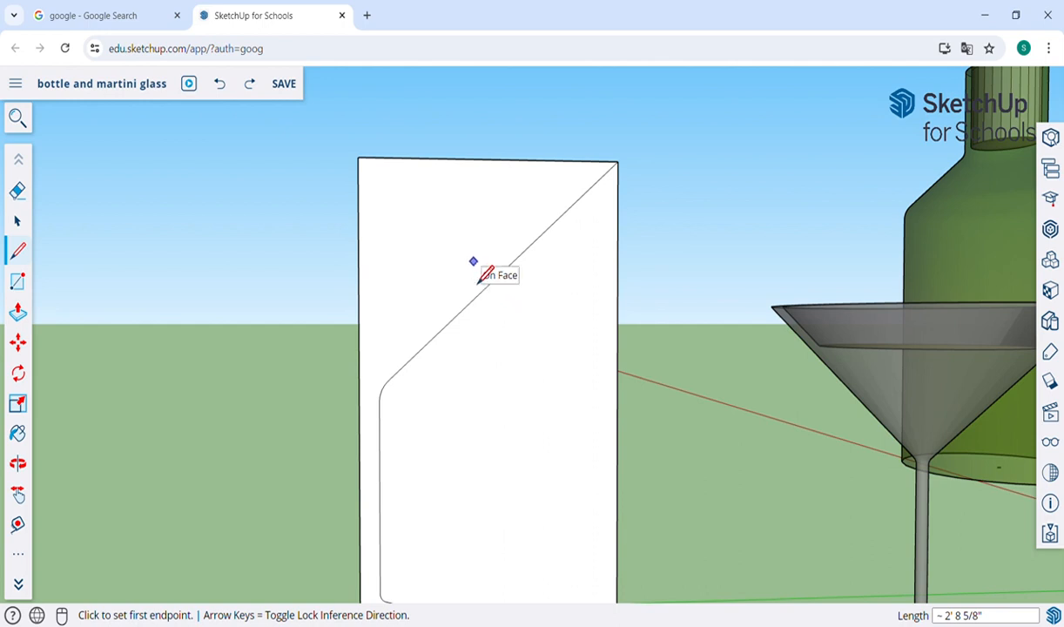
Step: Offset the profile face's outline inward by about 4" and erase the offset's vertical and horizontal edges, keeping only the diagonal
key("f")
left_click(487, 276)
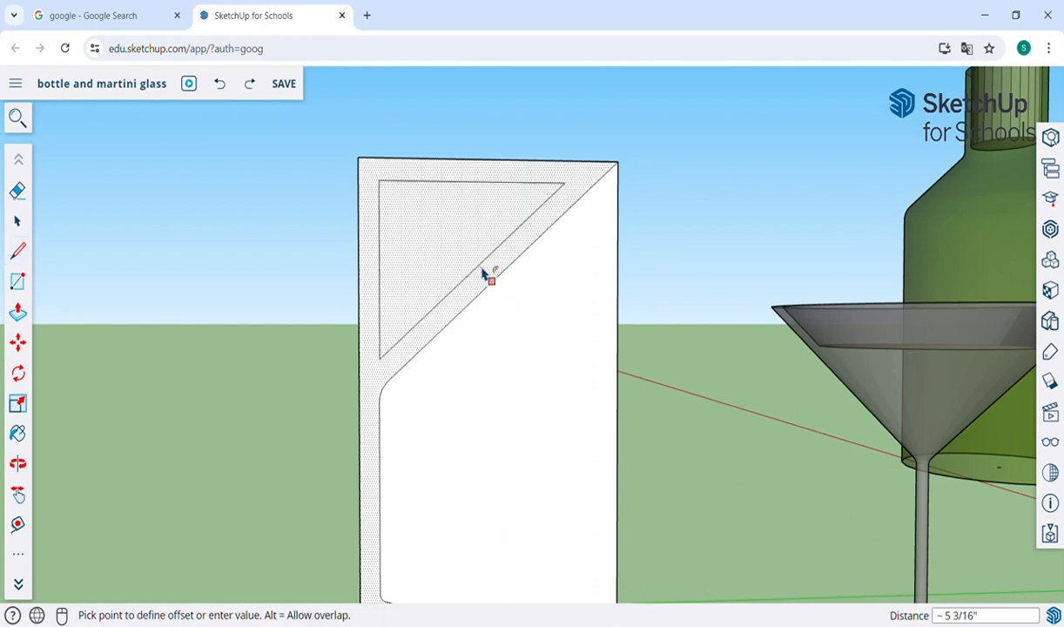
left_click(489, 278)
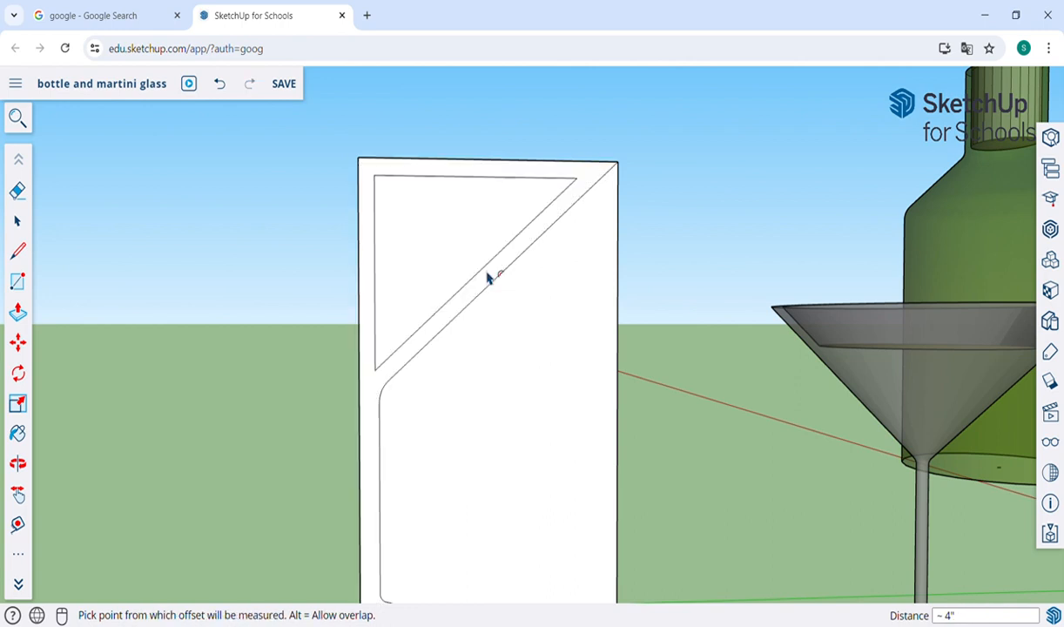
key("e")
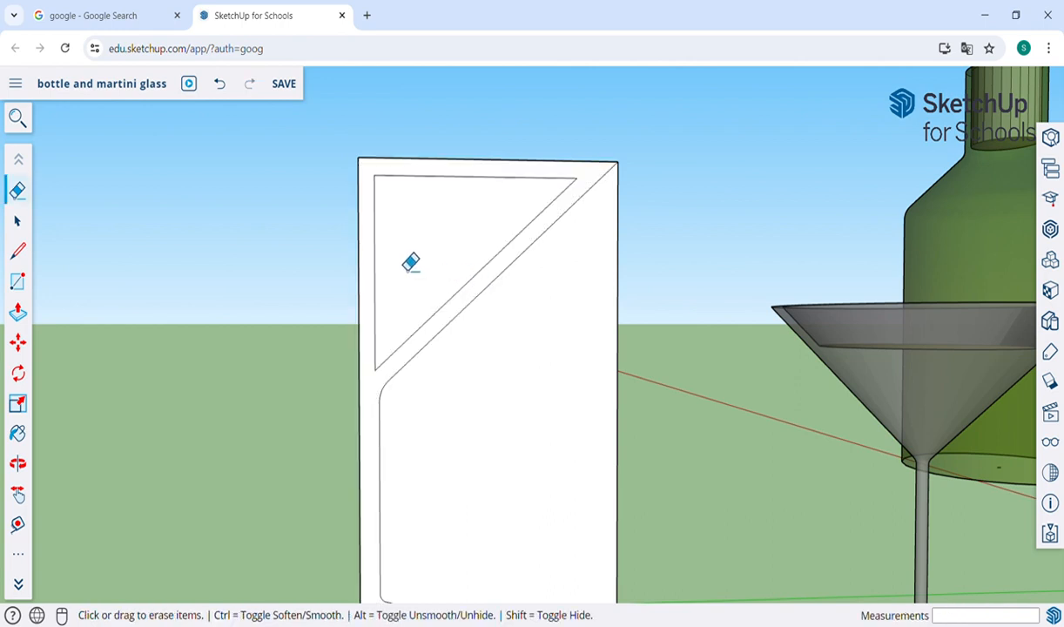
mouse_move(374, 245)
left_mouse_down()
mouse_move(385, 248)
mouse_move(373, 235)
left_mouse_up()
left_click(411, 190)
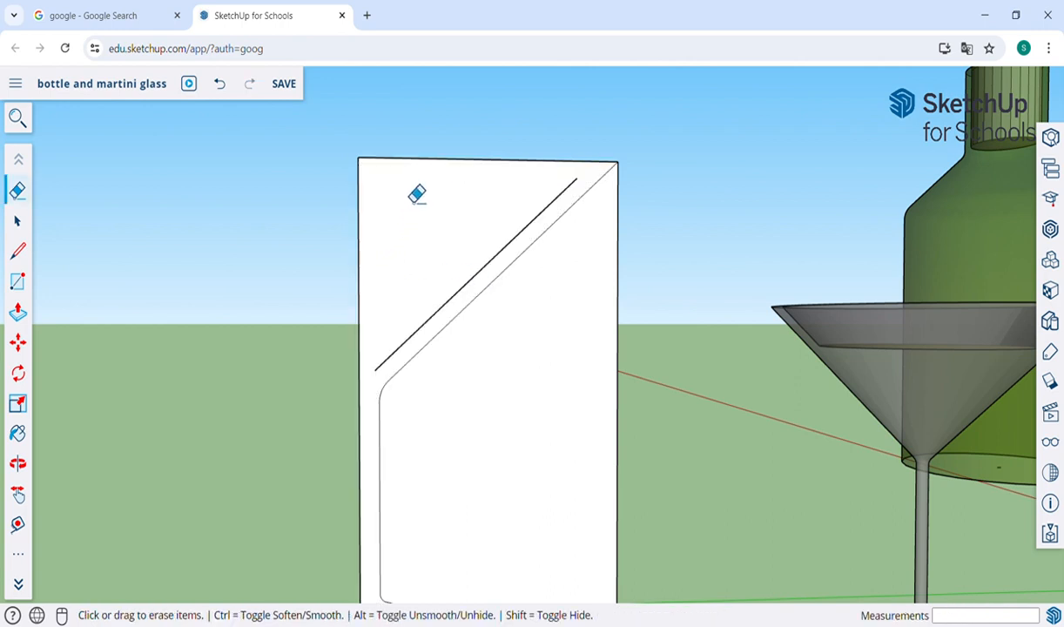
Step: Extend the inner diagonal to the rectangle's upper edge and stem-side edge, and draw a horizontal line about 3' 2 5/16" from it to the stem-side edge
key("l")
left_click(577, 178)
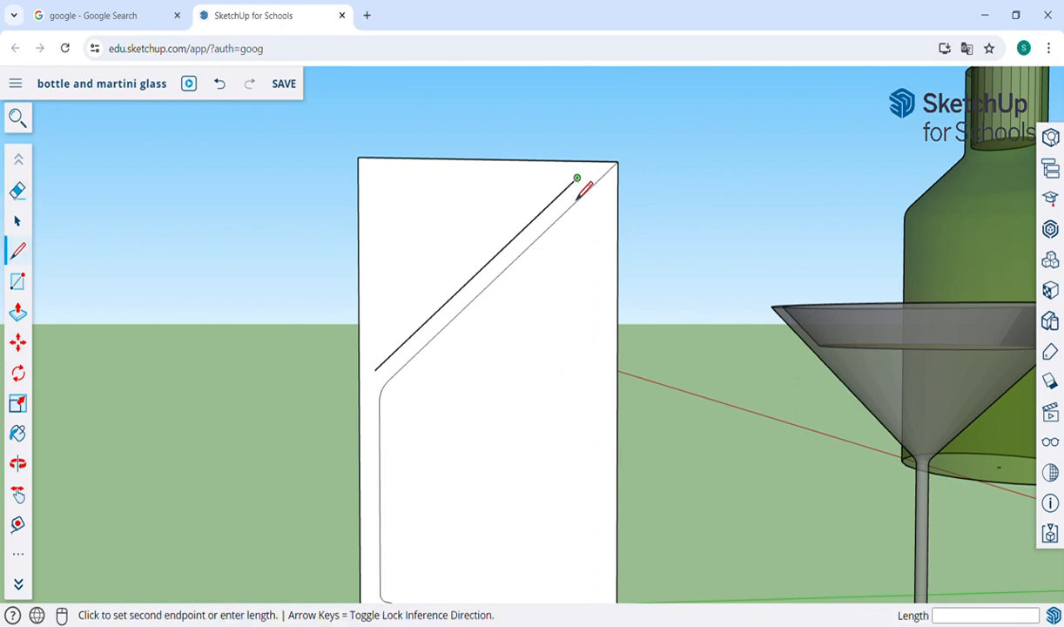
left_click(597, 166)
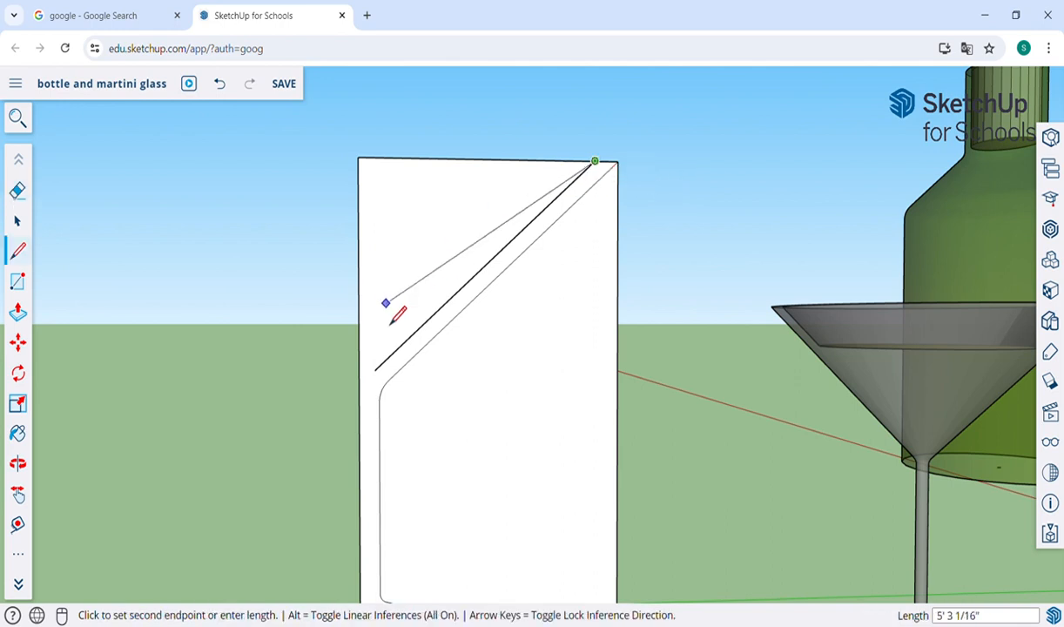
key("Escape")
left_click(376, 383)
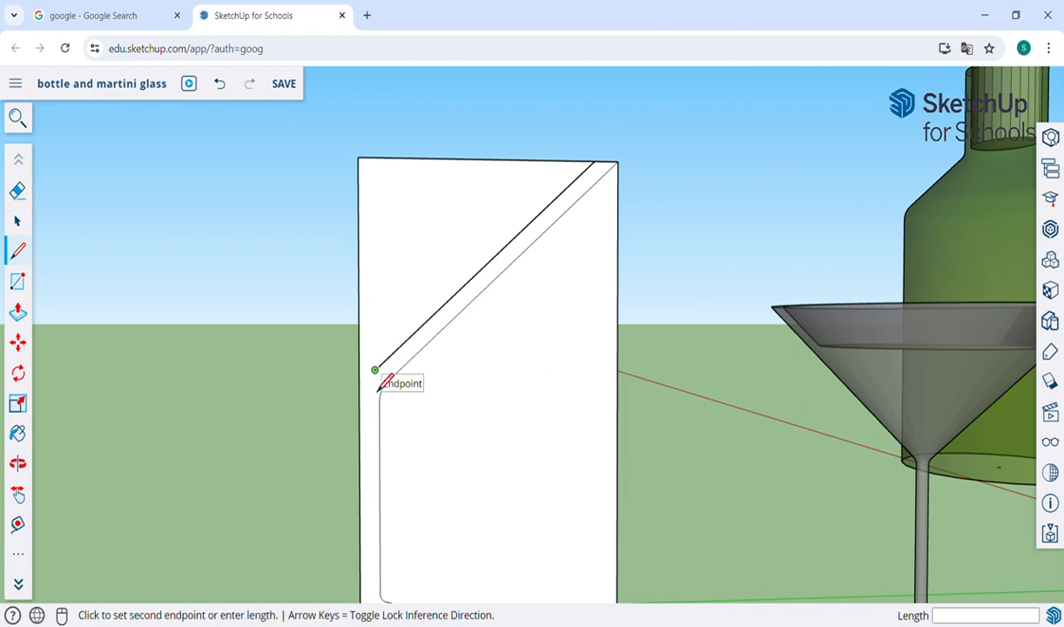
left_click(359, 385)
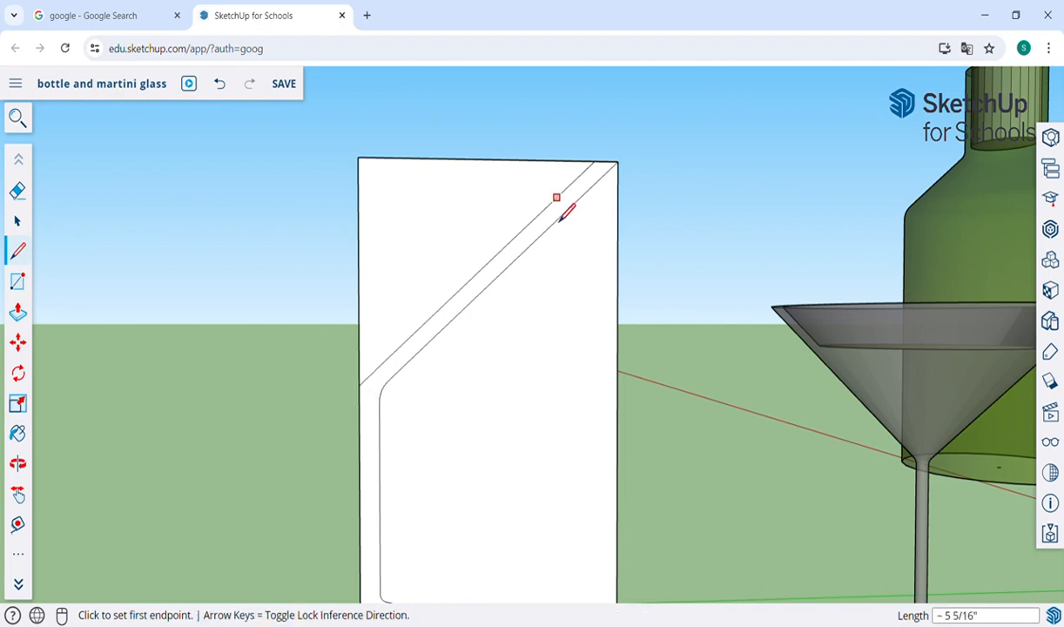
left_click(513, 261)
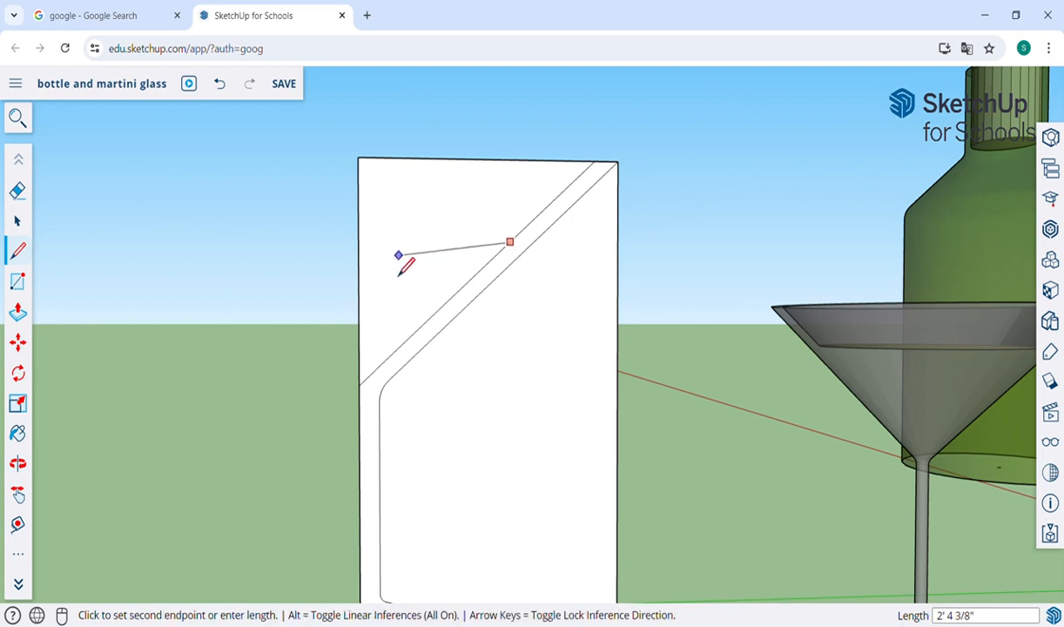
left_click(361, 261)
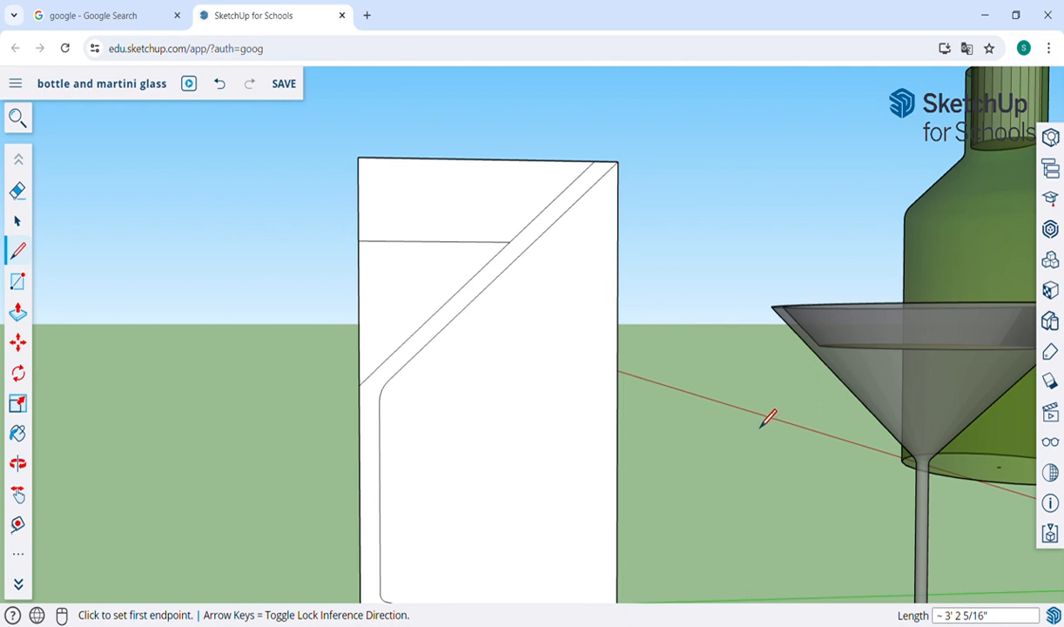
Step: Erase the rectangle's edges outside the glass profile and the outline above the horizontal line, leaving the slanted rim wall
scroll(766, 421, "down", 2)
key("e")
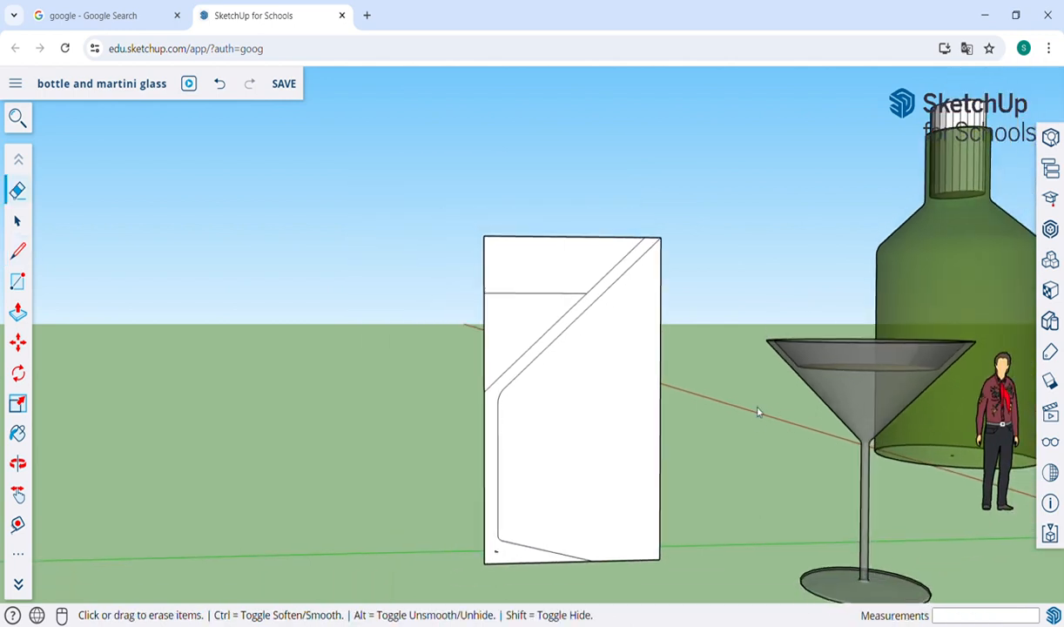
left_click(660, 375)
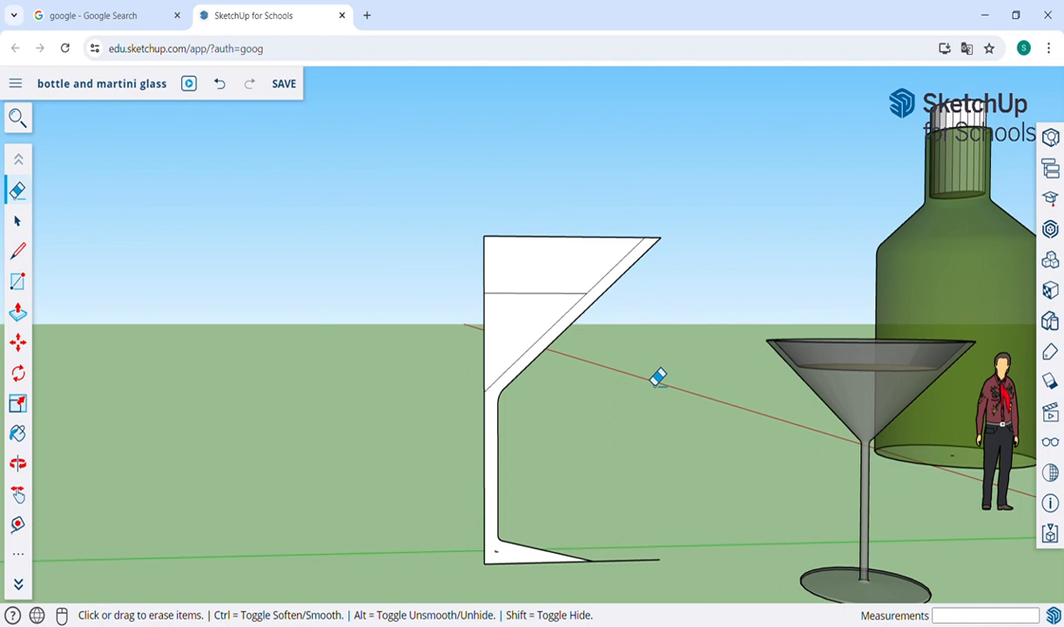
left_click(622, 563)
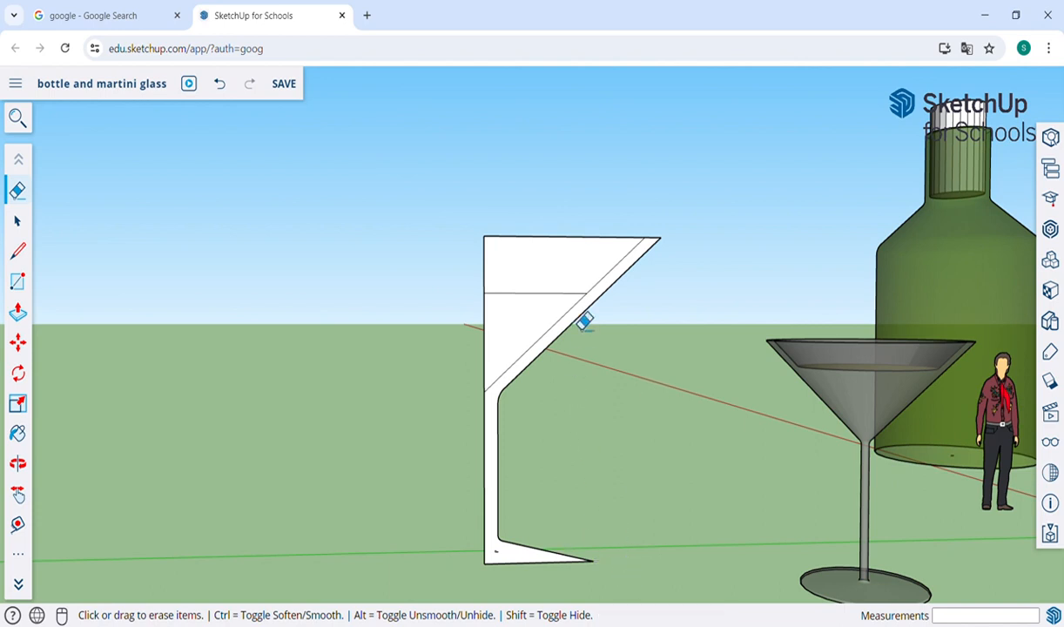
left_click(527, 236)
left_click(484, 274)
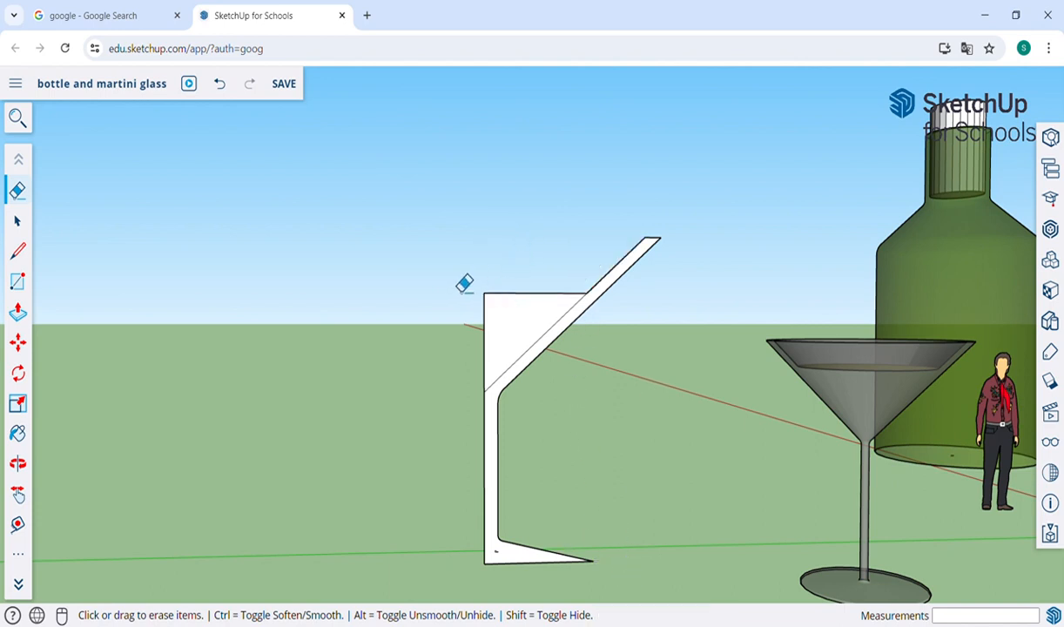
Step: Erase the remaining inner diagonal below the horizontal line, including its short leftover piece near the stem
key("o")
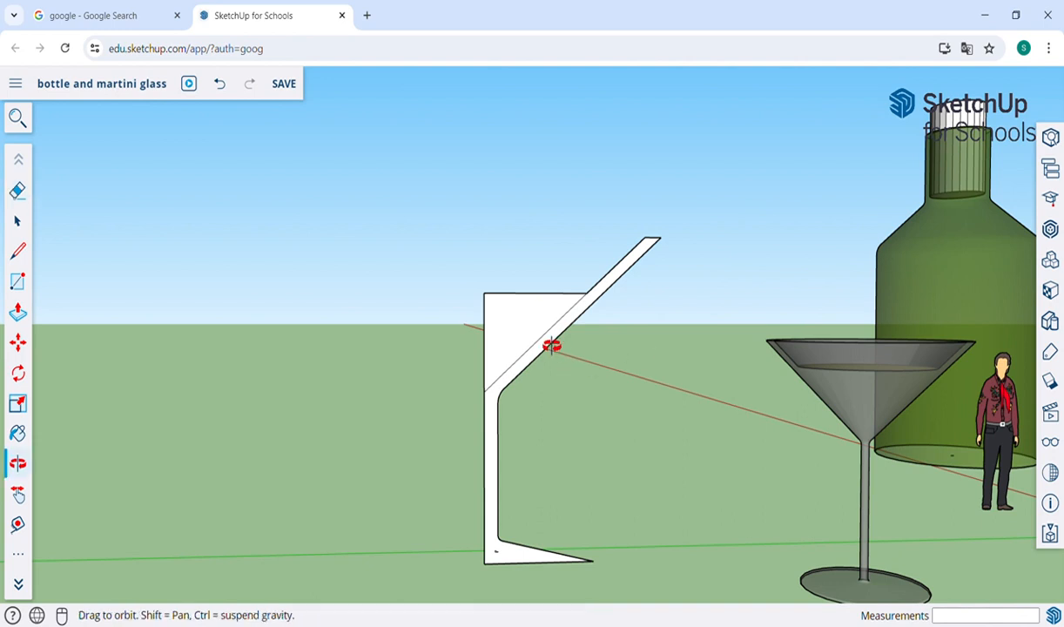
left_click_drag(552, 345, 703, 403)
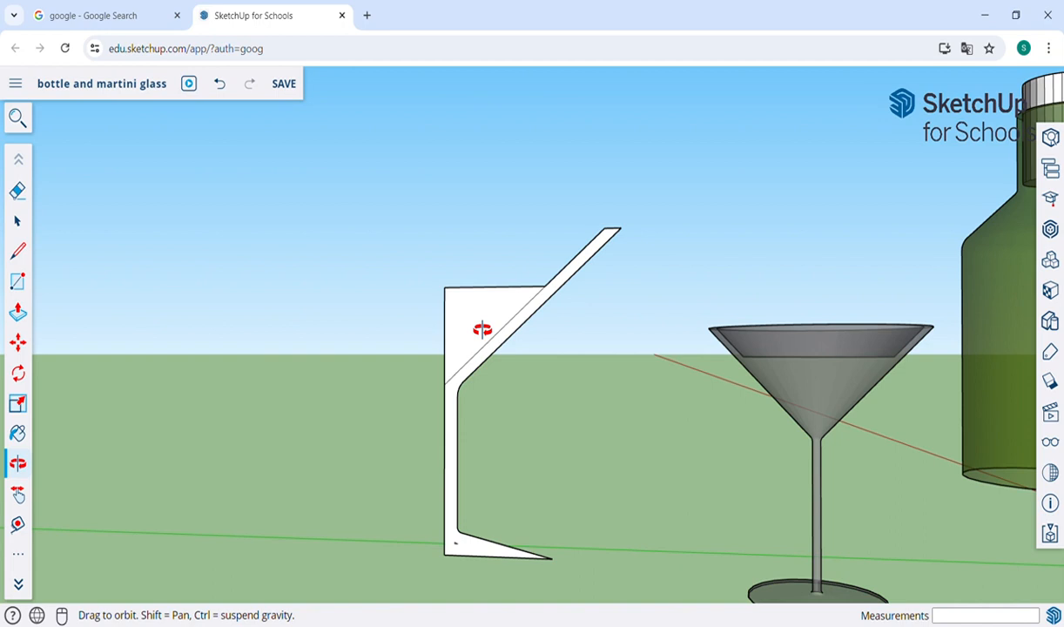
key("e")
left_click(499, 349)
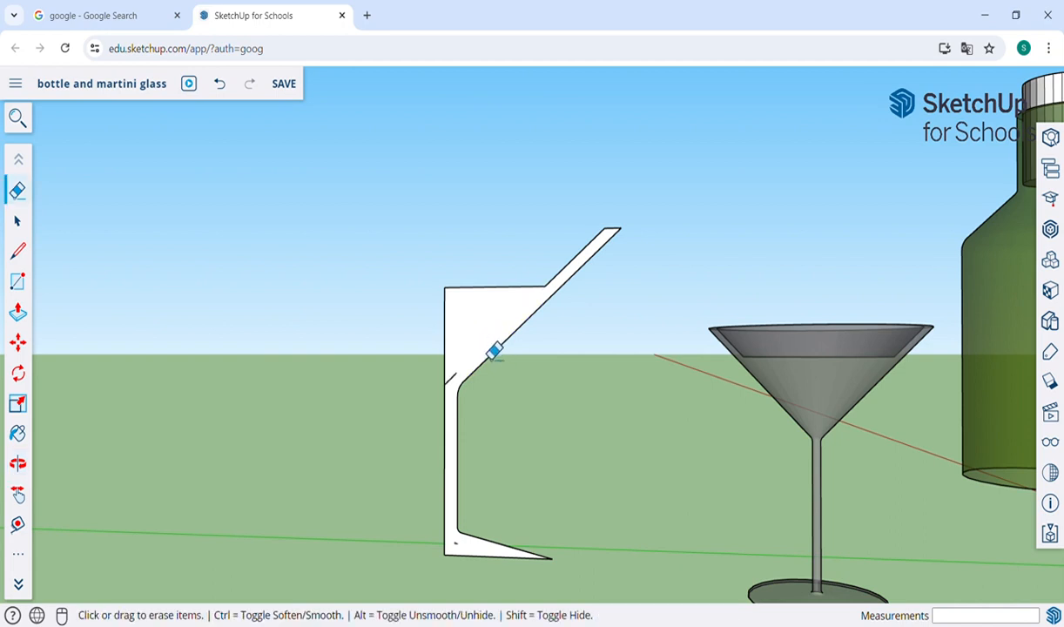
left_click(452, 377)
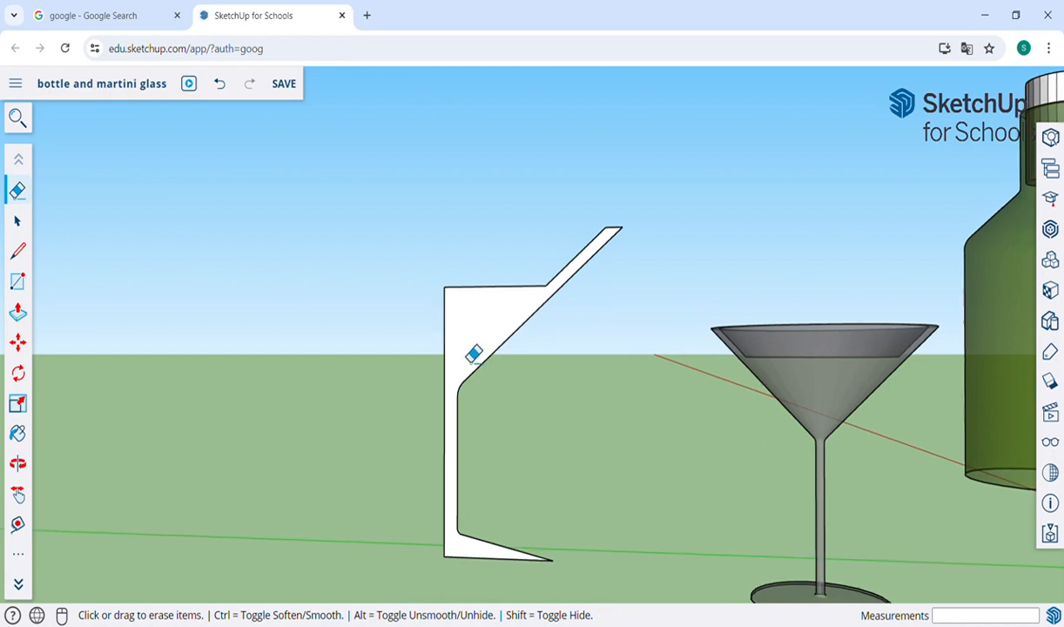
Step: Draw a flat 24-sided circle of about 1' 6 13/16" radius centred on the profile's lower axis-side corner, and select its edge
scroll(473, 353, "up", 3)
key("h")
left_click_drag(464, 347, 502, 300)
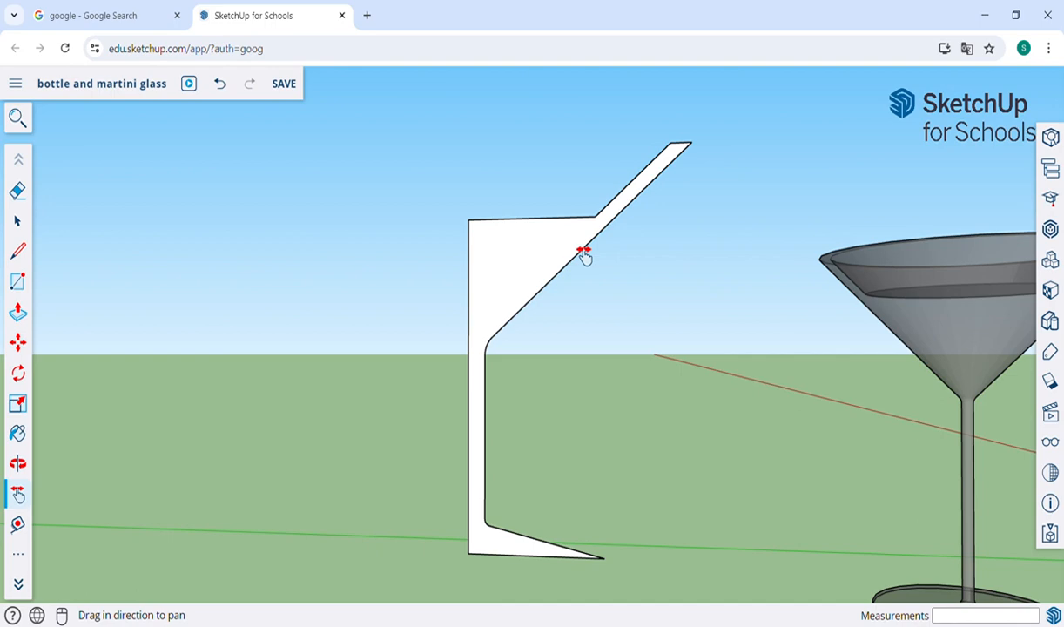
key("o")
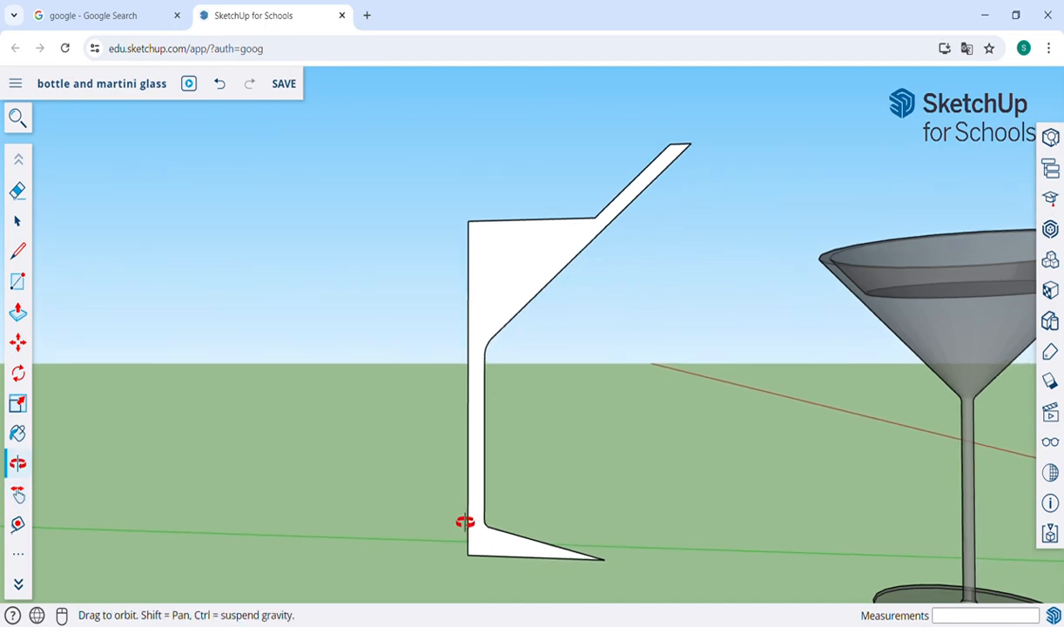
left_click_drag(463, 520, 516, 438)
scroll(499, 473, "up", 5)
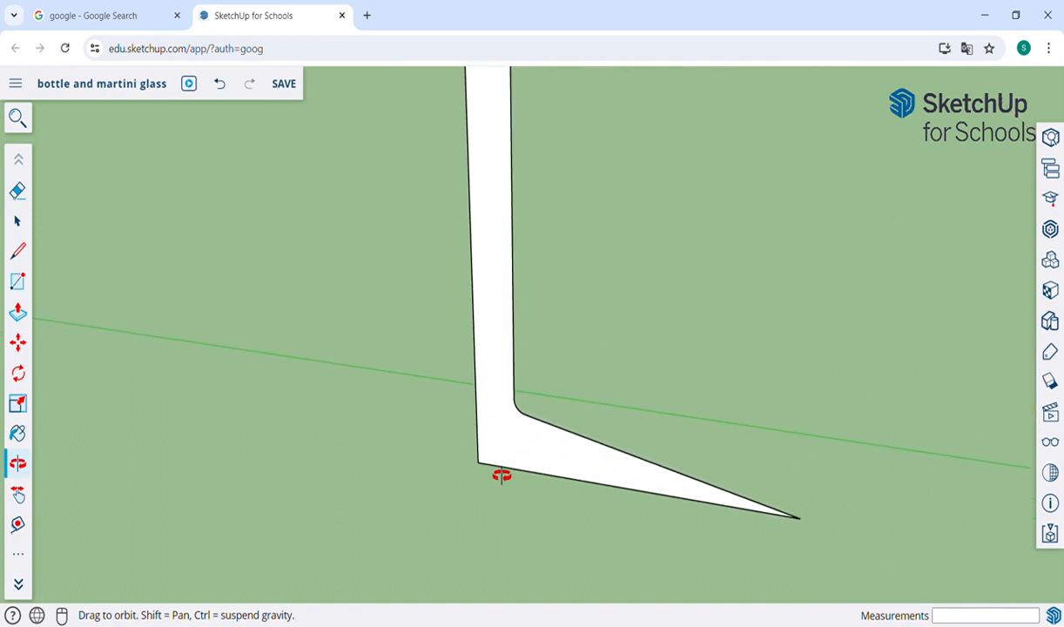
key("c")
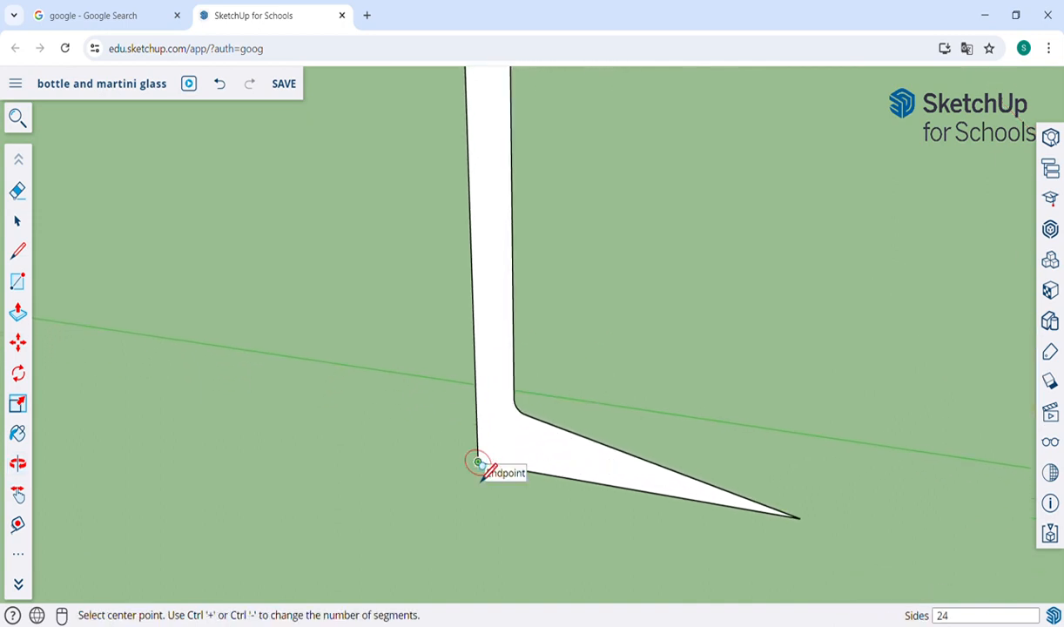
left_click(478, 462)
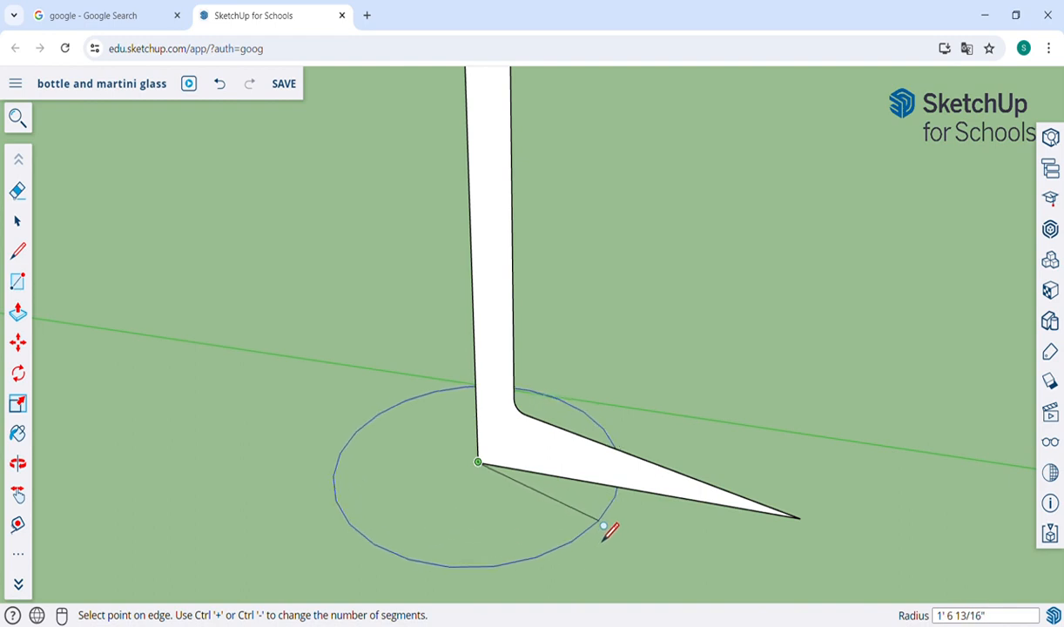
left_click(603, 524)
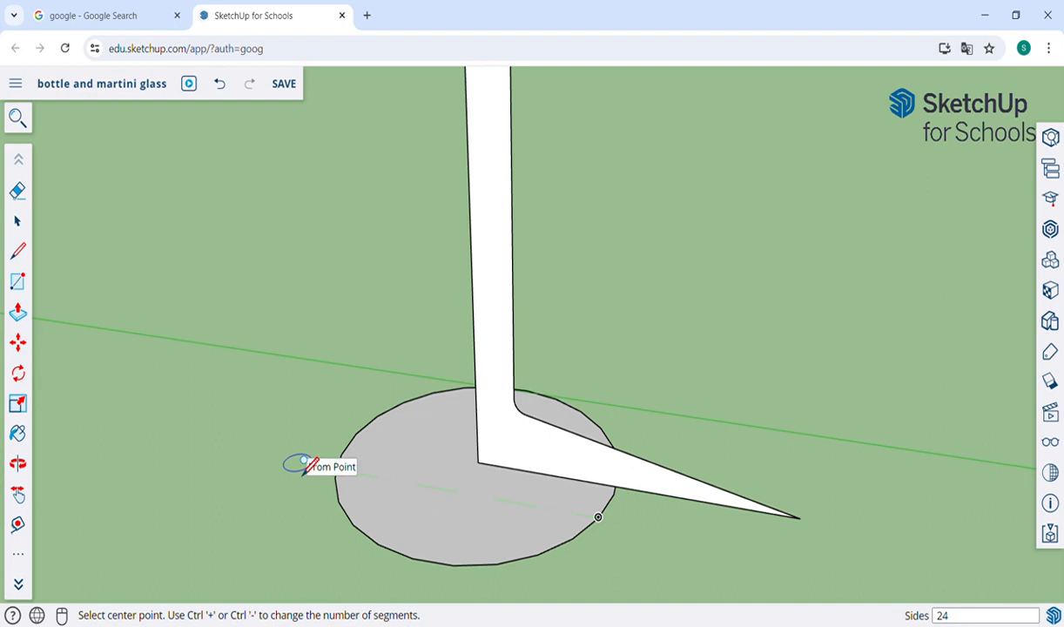
scroll(301, 464, "down", 2)
left_click(19, 220)
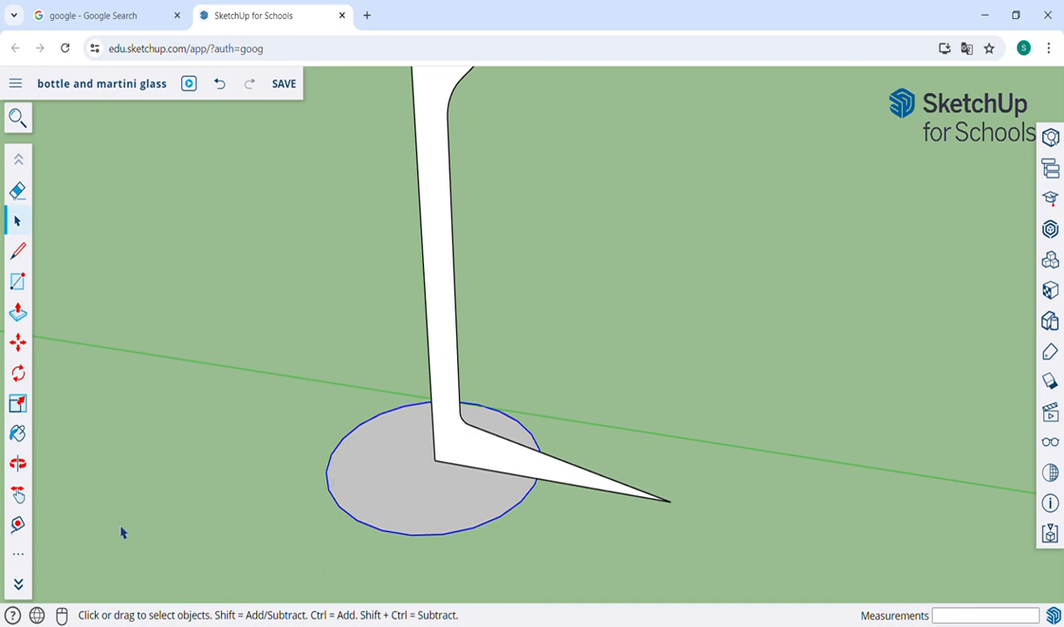
Step: Sweep the martini glass half profile around the selected circular path with Follow Me
left_click(17, 555)
left_click(120, 328)
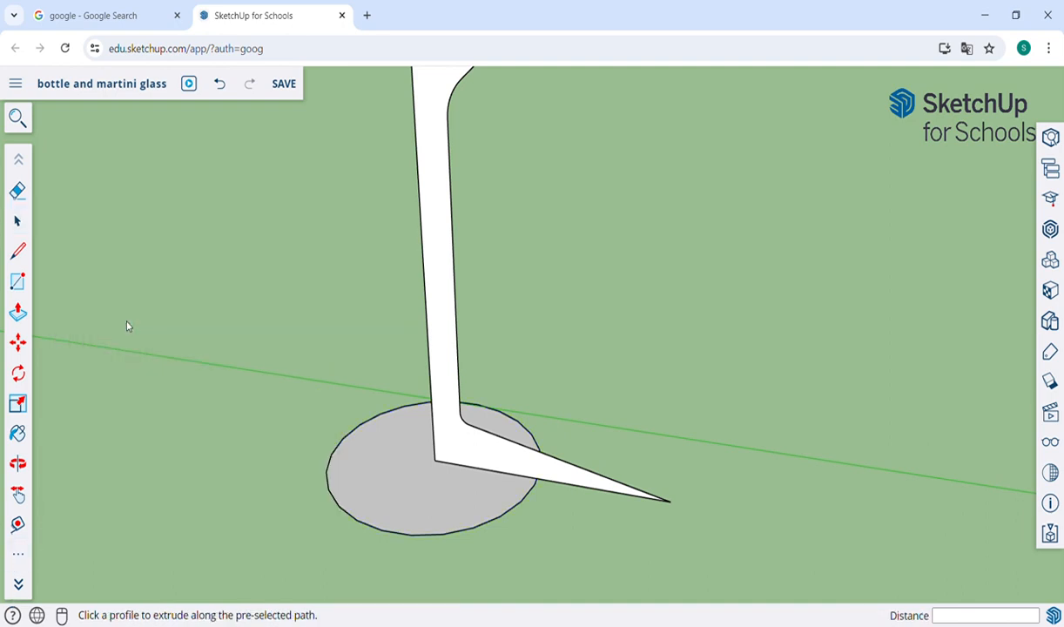
left_click(447, 347)
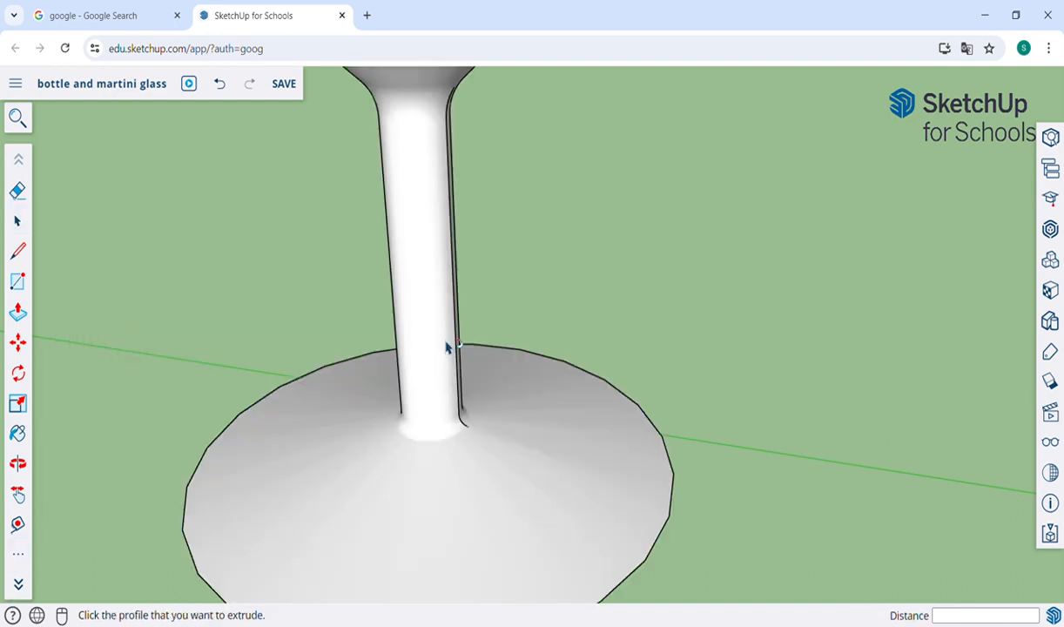
Step: Erase the vertical seam line along the new glass's stem and its curved piece just below the bowl
scroll(445, 346, "down", 4)
key("o")
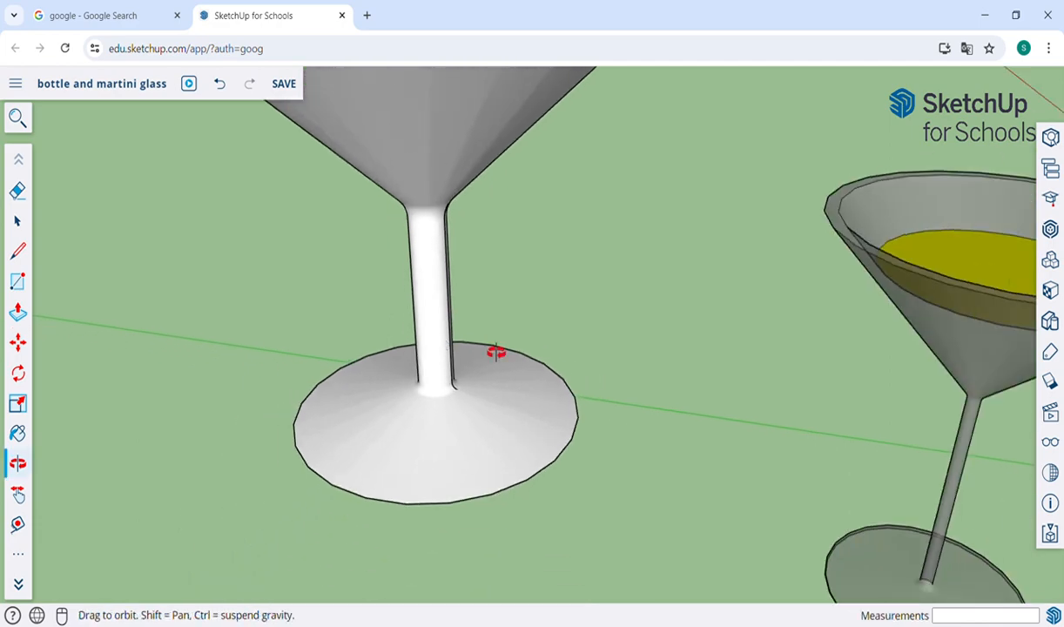
left_click_drag(495, 352, 140, 394)
key("h")
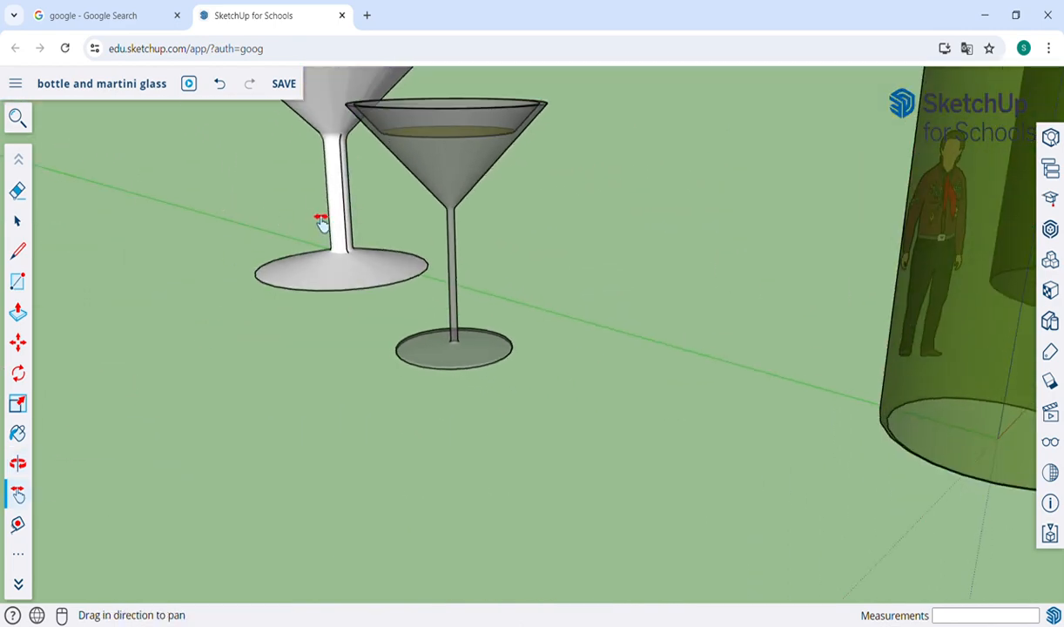
scroll(352, 309, "up", 10)
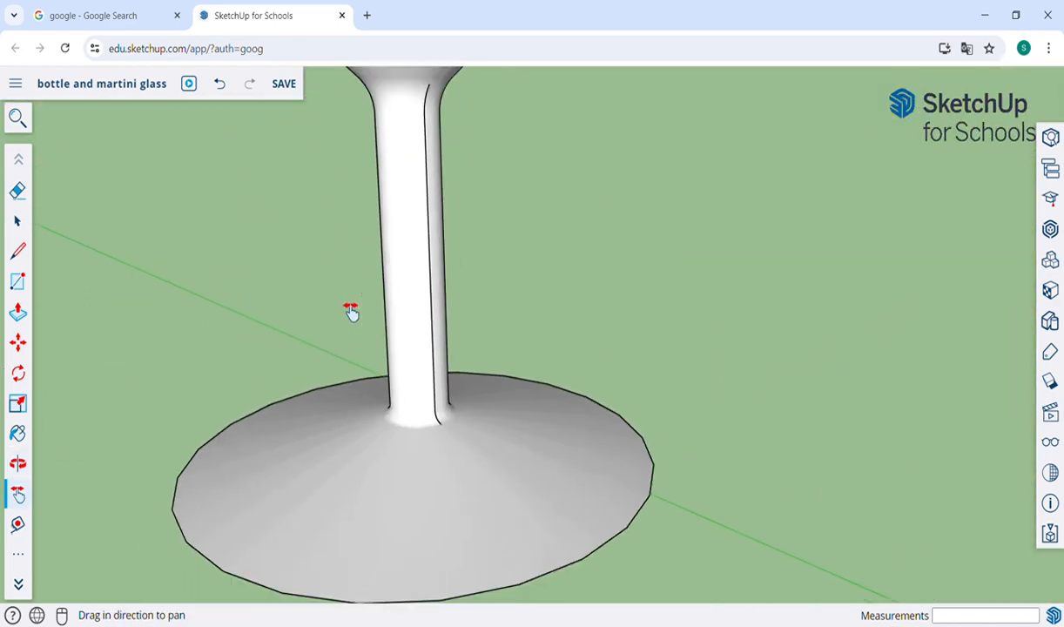
scroll(352, 309, "down", 3)
key("e")
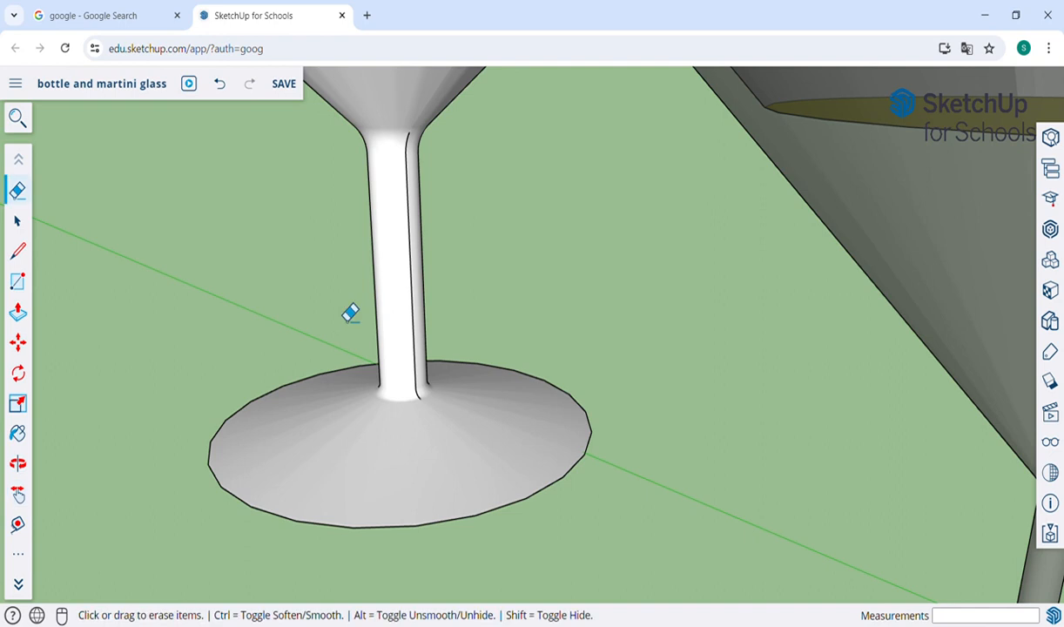
left_click(416, 276, "ctrl")
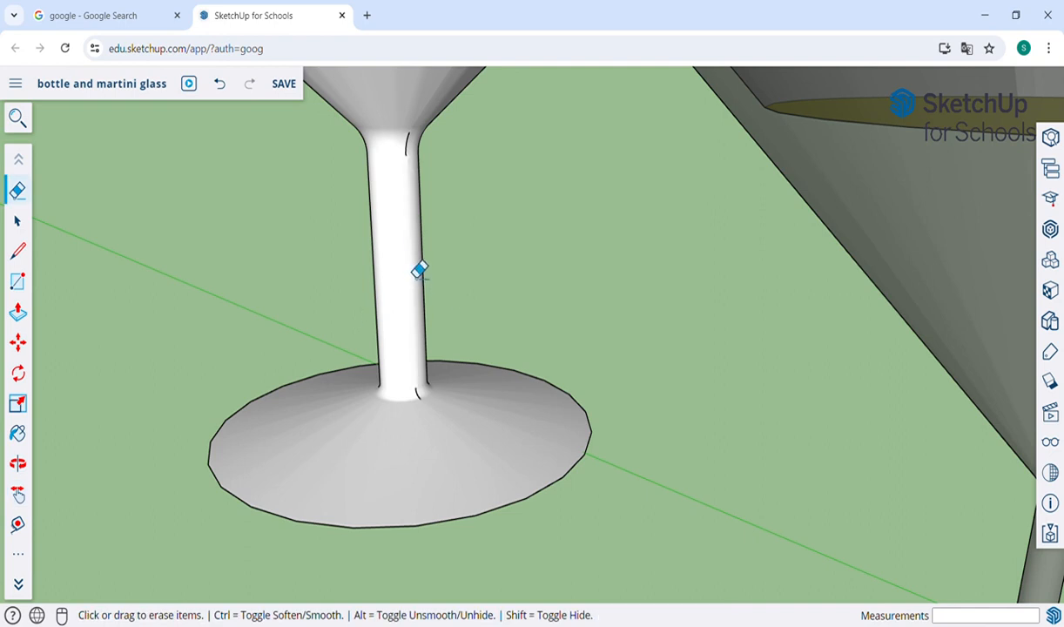
left_click(405, 148, "ctrl")
left_click(411, 157, "ctrl")
Step: Erase the curved seam piece where the stem meets the foot, and undo the accidental removal of a foot face
left_click(422, 399, "ctrl")
left_click(426, 404)
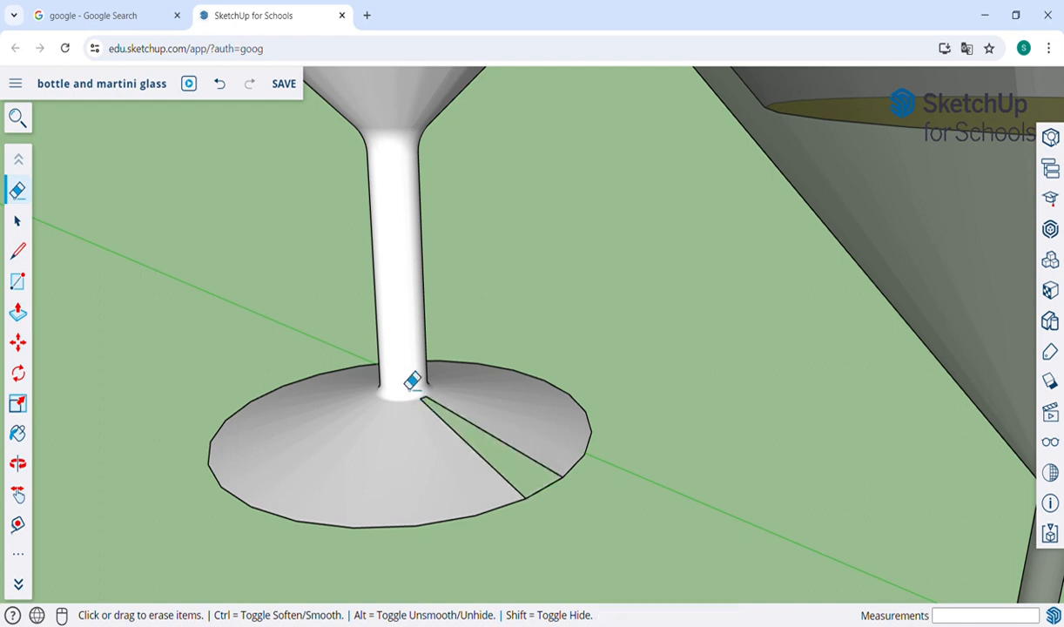
key("ctrl+z")
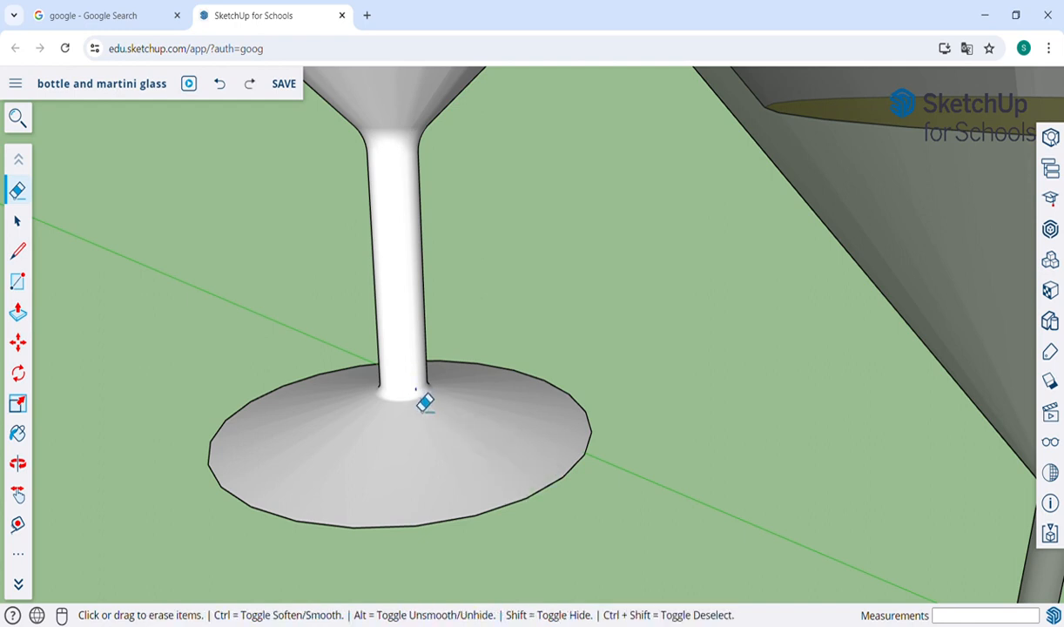
Step: Examine the new martini glass's bowl, stem and foot from above and the side, together with the smaller glass, bottles and tumbler
scroll(385, 335, "down", 5)
key("o")
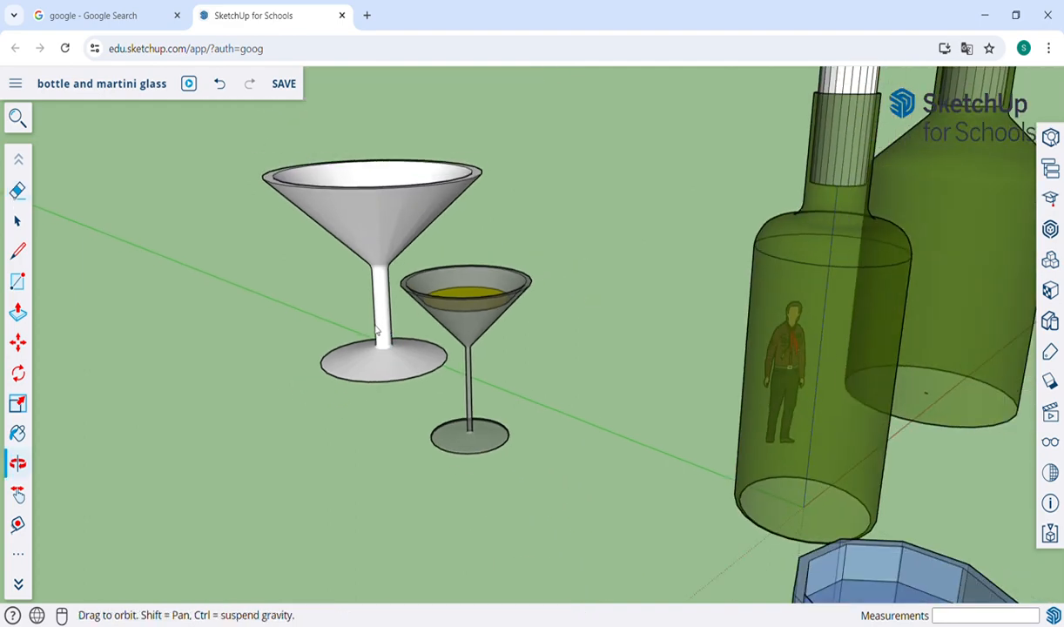
left_click_drag(378, 330, 557, 289)
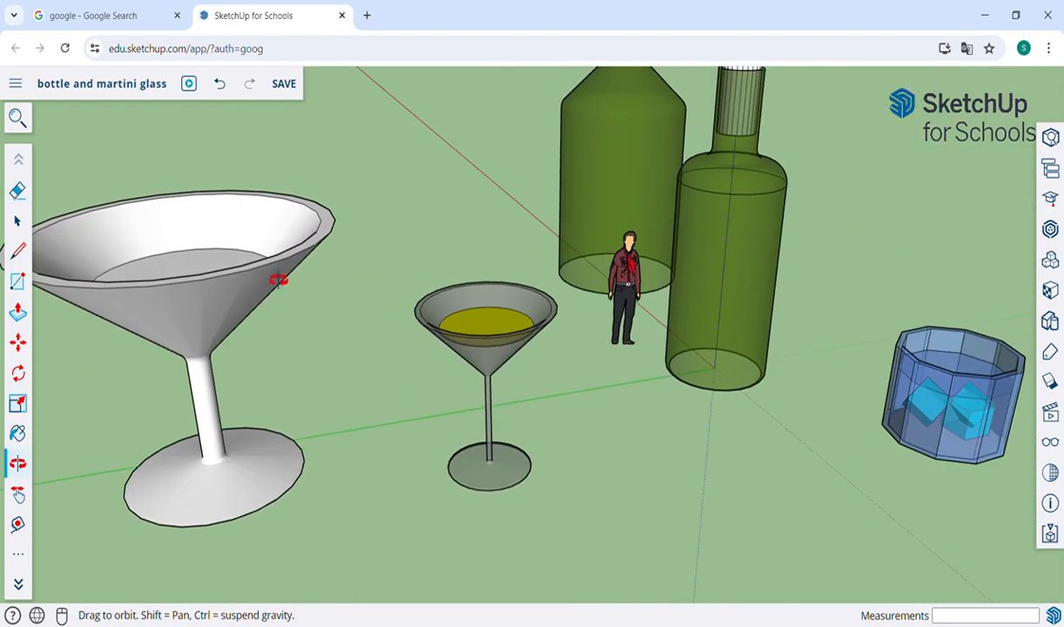
left_click_drag(279, 285, 254, 375)
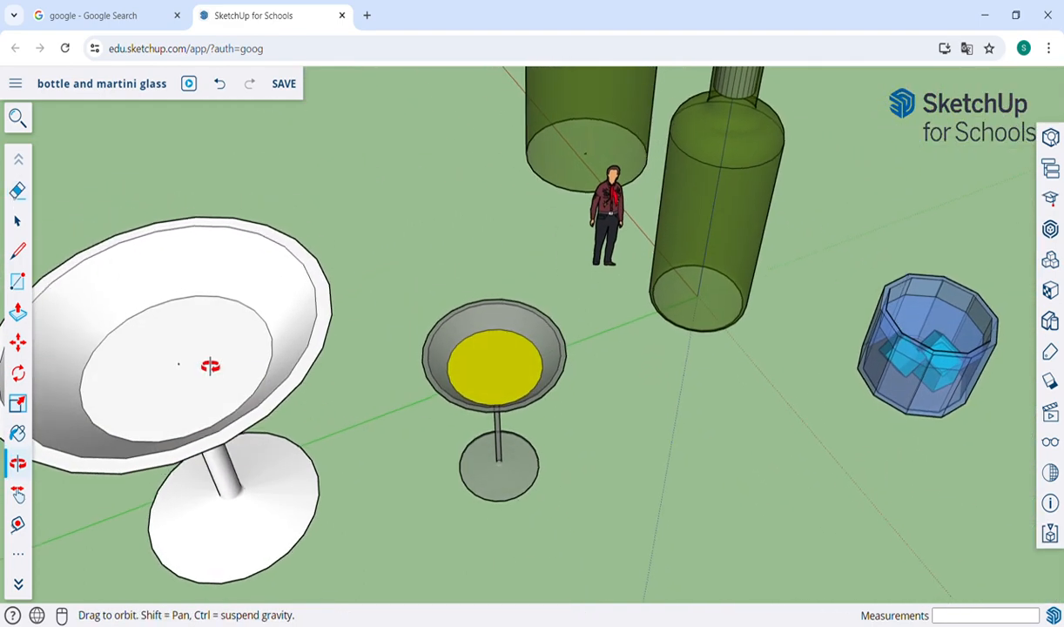
key("e")
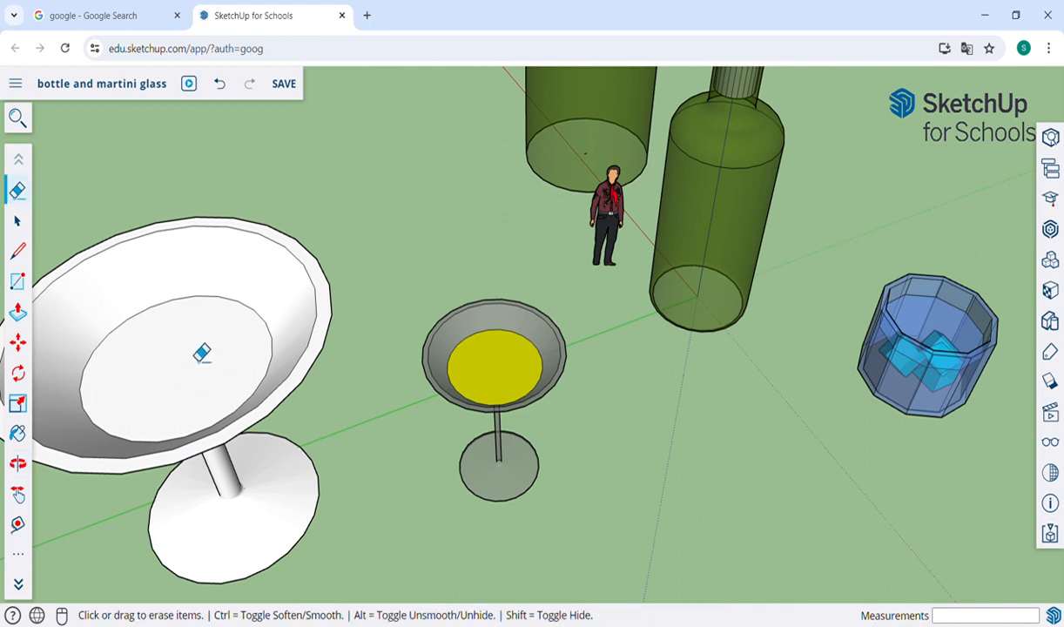
key("o")
left_click_drag(376, 450, 459, 322)
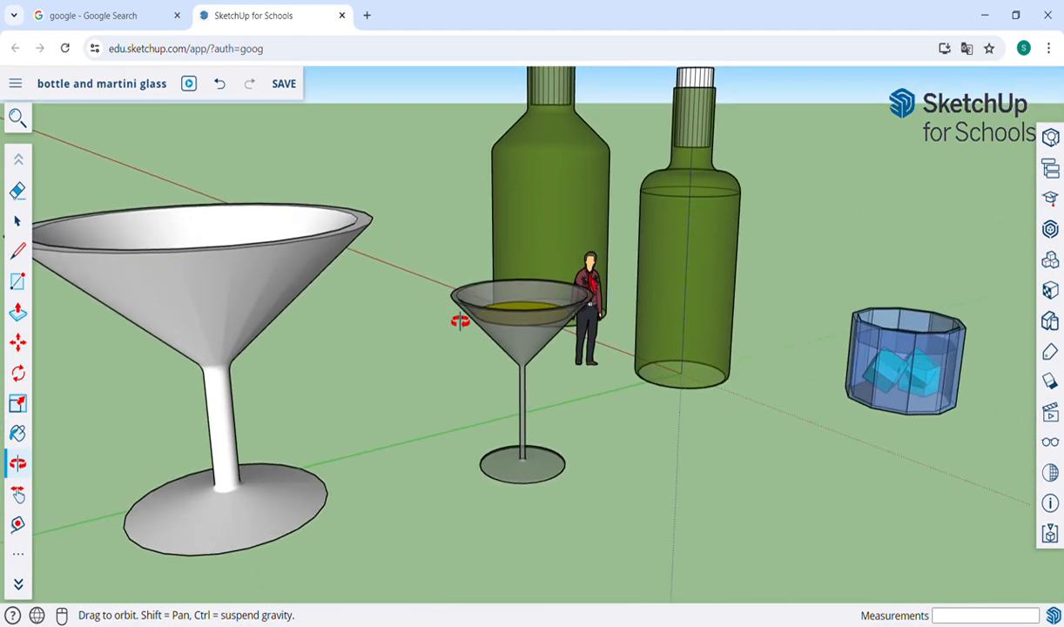
key("h")
left_click_drag(347, 347, 450, 349)
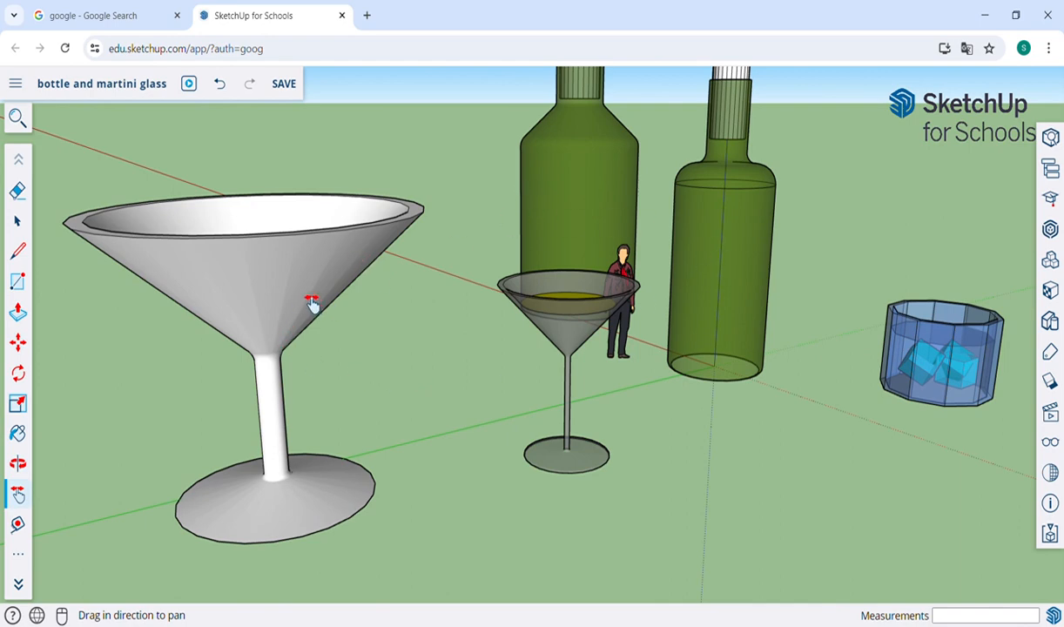
scroll(311, 302, "down", 5)
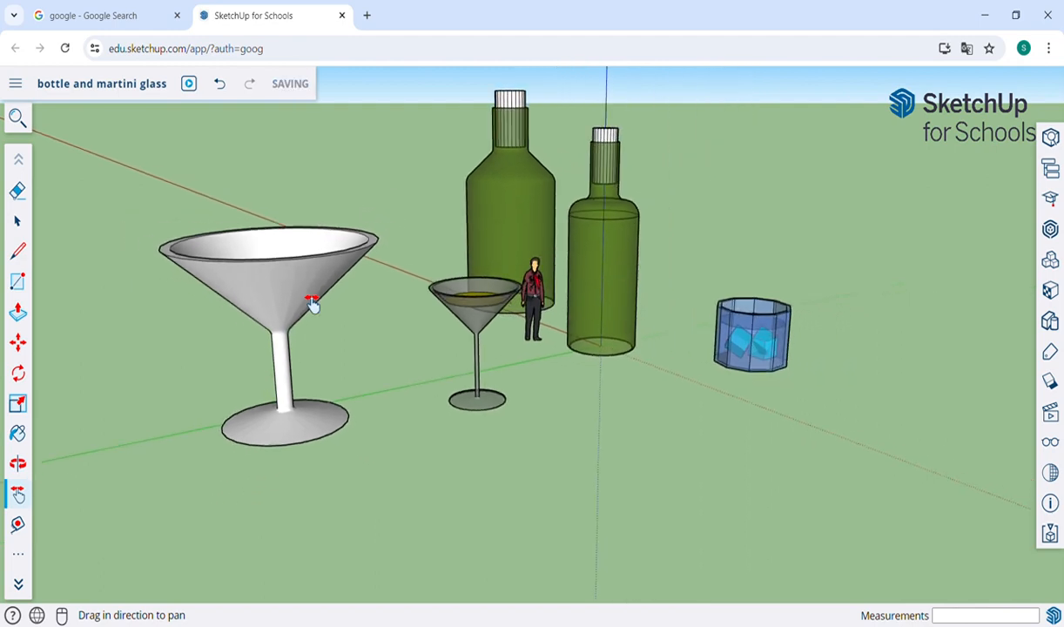
left_click_drag(397, 244, 469, 287)
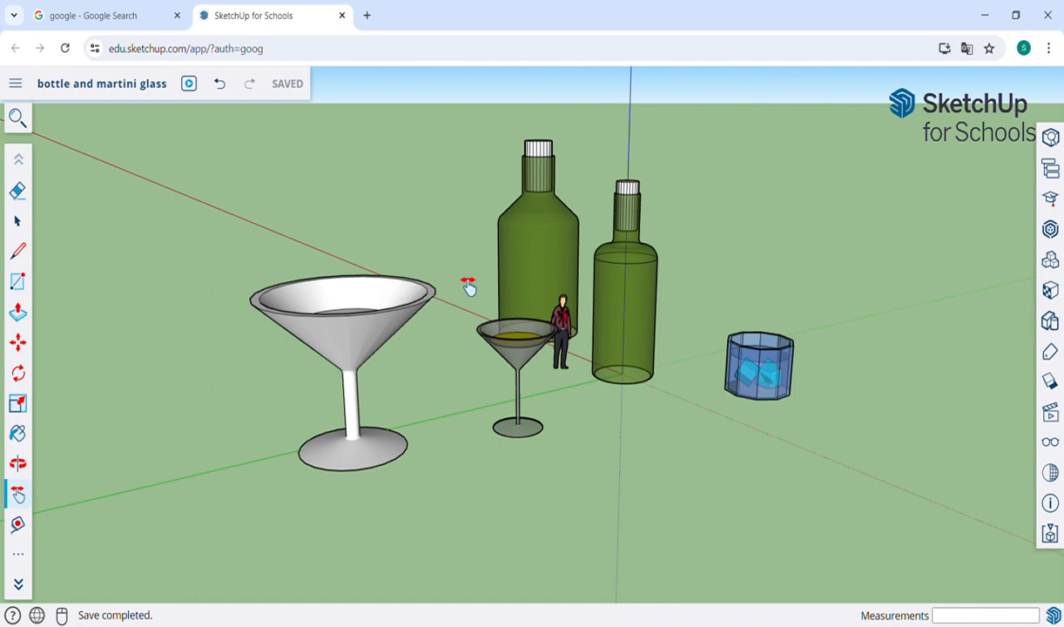
mouse_move(468, 288)
left_mouse_down()
mouse_move(520, 290)
mouse_move(514, 307)
left_mouse_up()
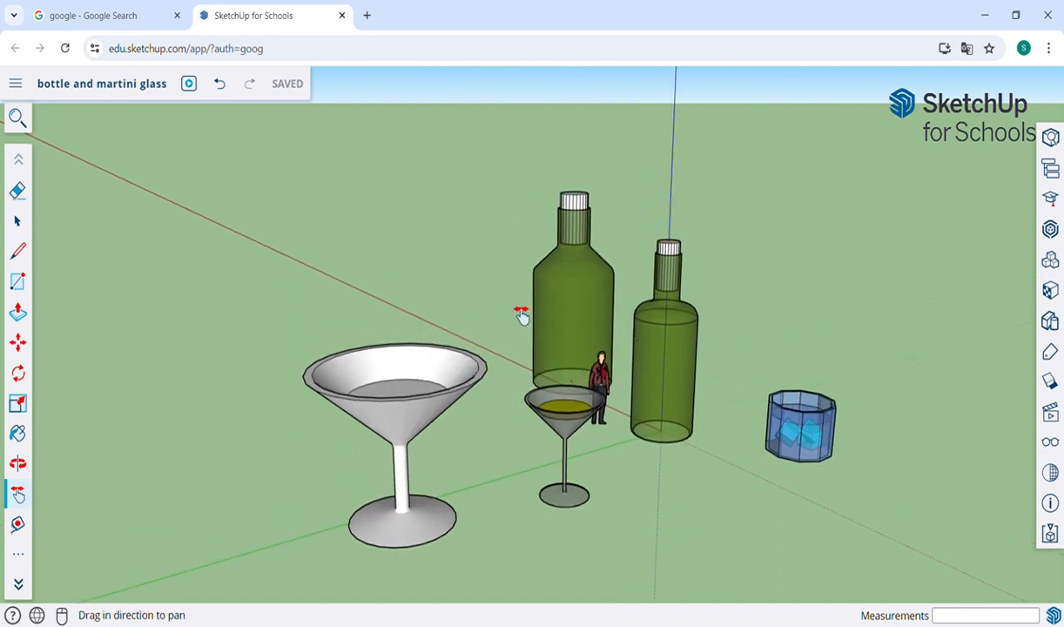